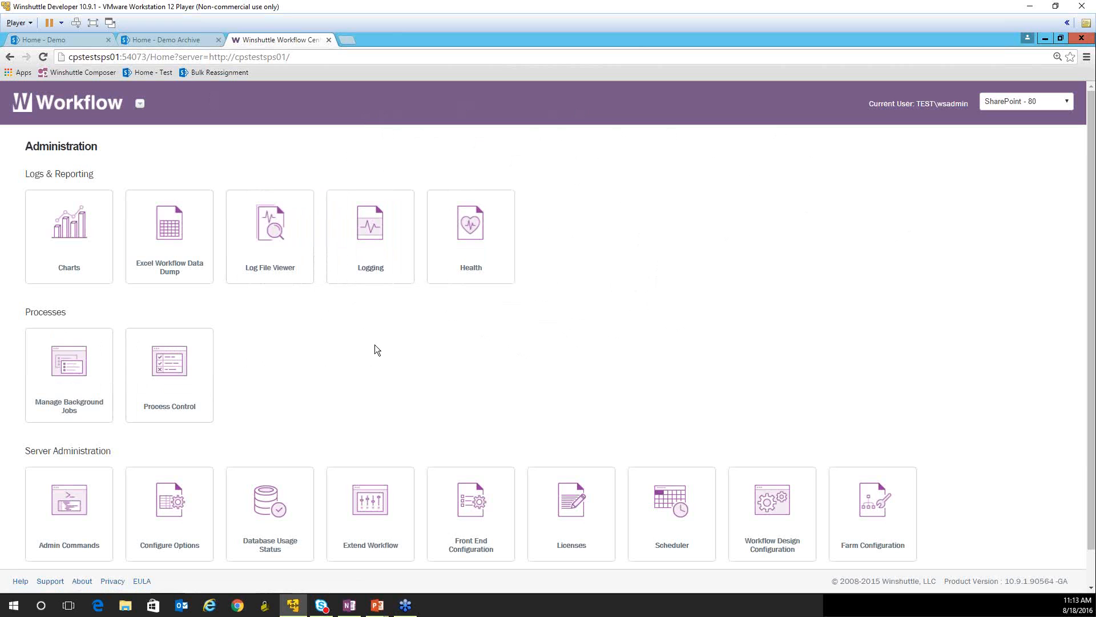
- Open Configure Options in Workflow administration and search for configuration keys whose name contains "workflow"
{"action": "left_click", "coordinate": [156, 498]}
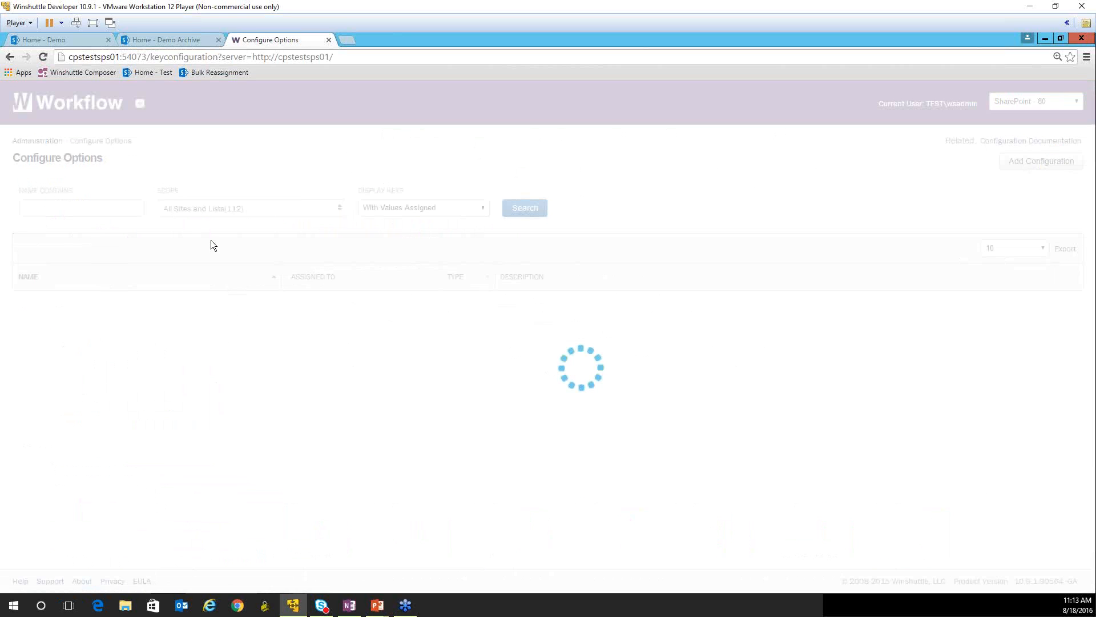
{"action": "left_click", "coordinate": [97, 208]}
{"action": "type", "text": "workflow"}
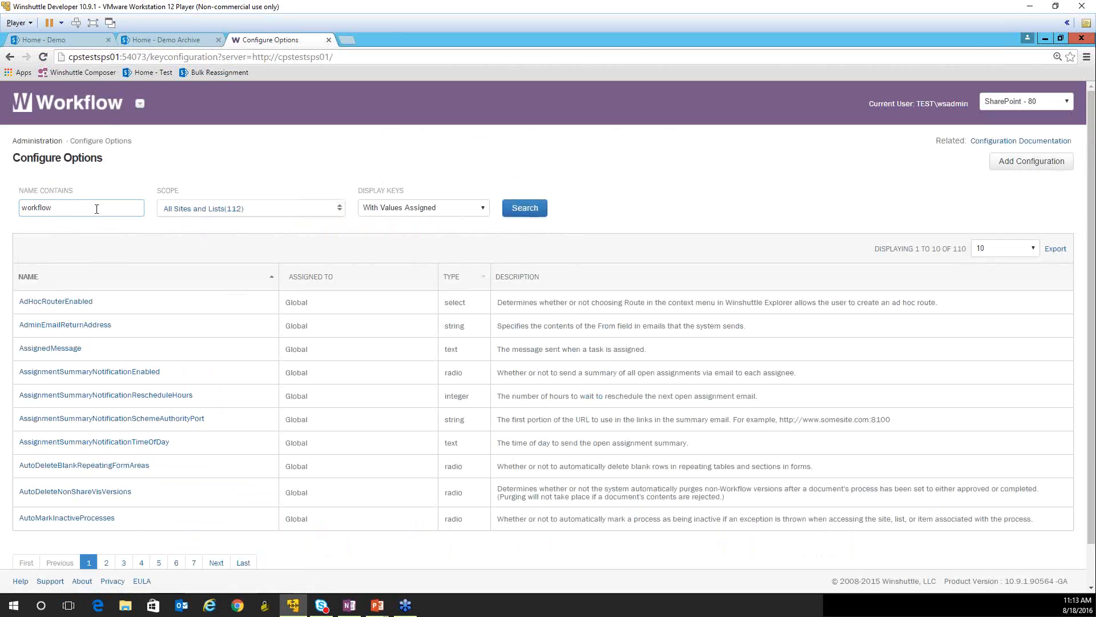
{"action": "key", "text": "Return"}
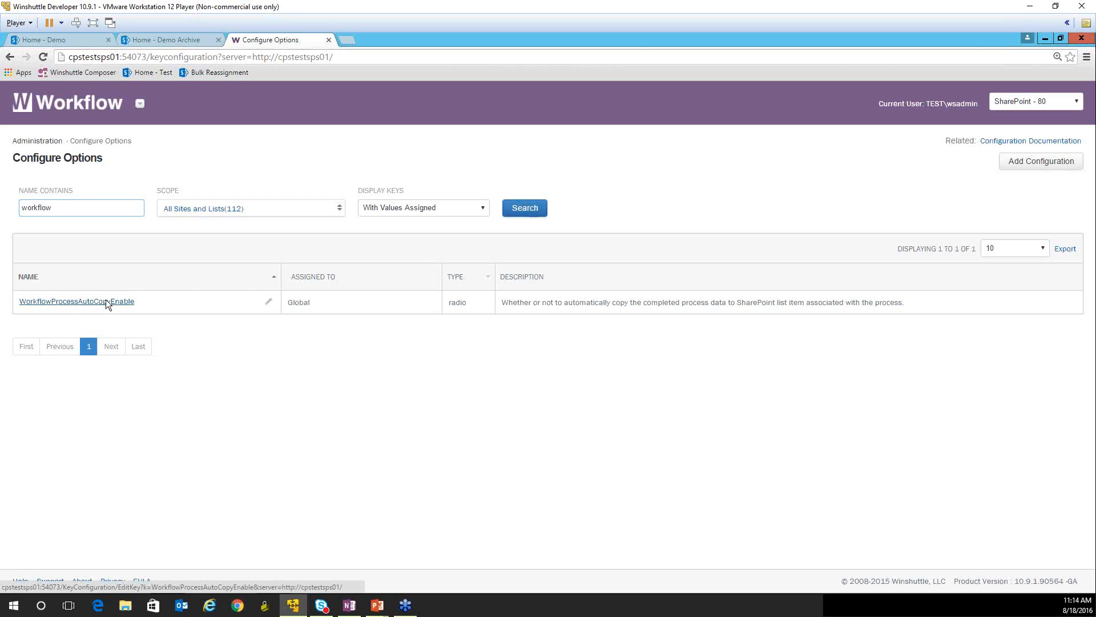
- On the demo SharePoint site, view the ParentChildAttachment list and examine the first WinshuttleArchivedHistory entry in the DatePickerClear list
{"action": "left_click", "coordinate": [59, 41]}
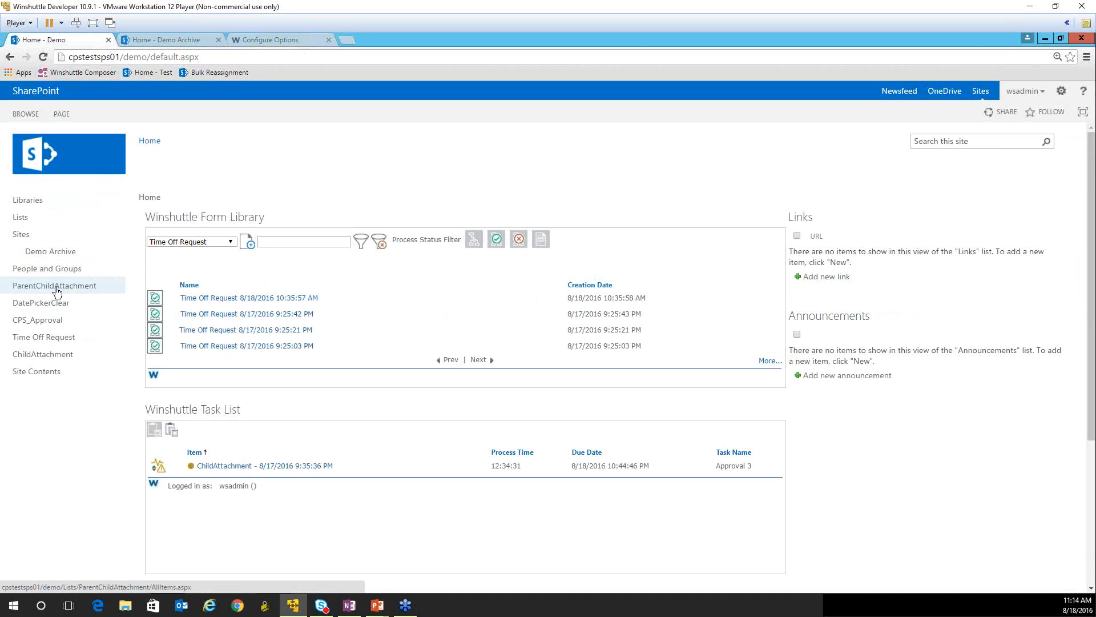
{"action": "left_click", "coordinate": [57, 290]}
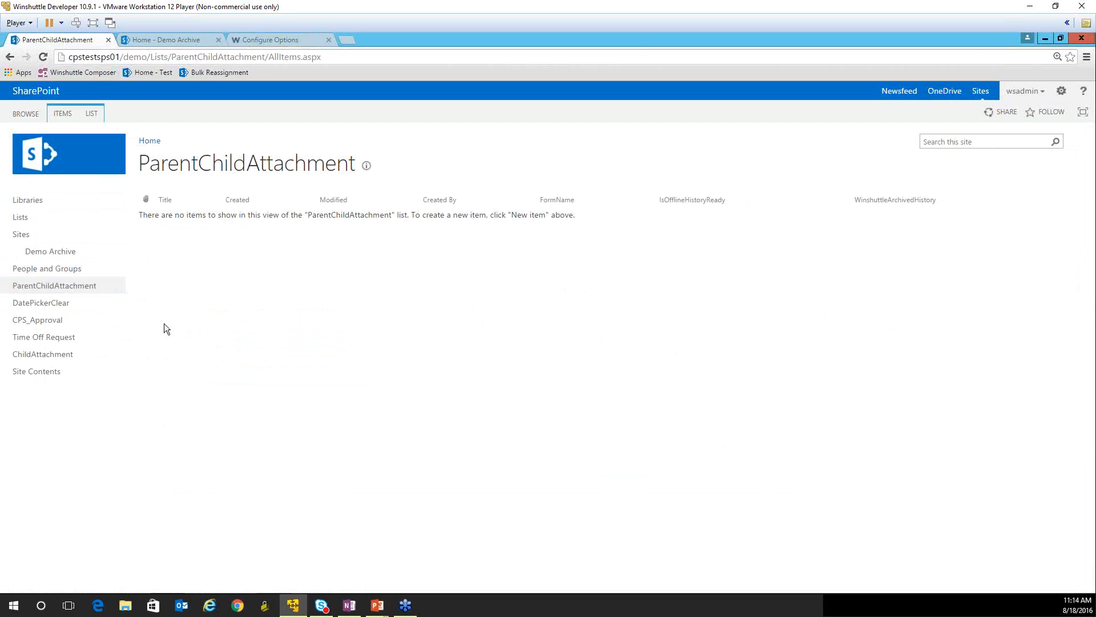
{"action": "left_click", "coordinate": [67, 305]}
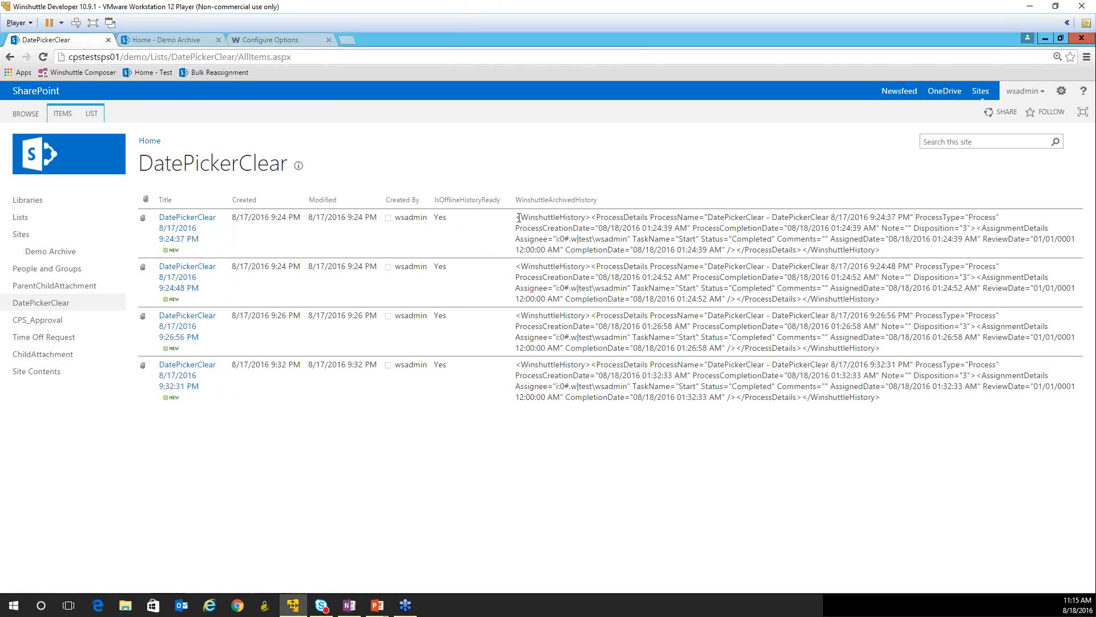
{"action": "left_click_drag", "start_coordinate": [515, 217], "coordinate": [879, 249]}
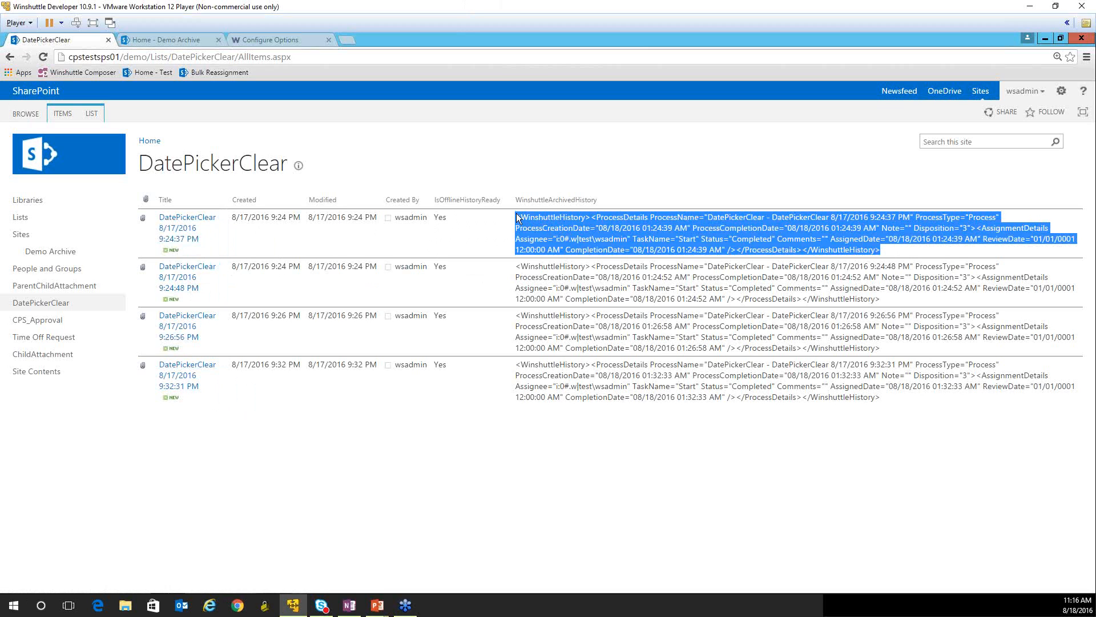
{"action": "left_click", "coordinate": [899, 251]}
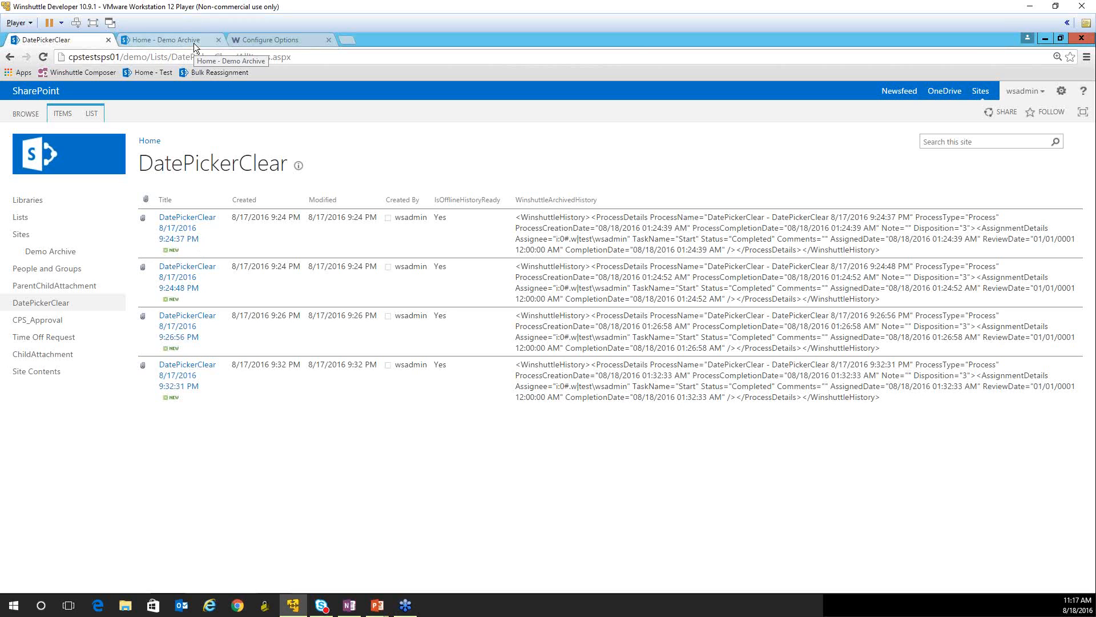
- Return to Workflow administration, open the Scheduler, and review the history of past job runs
{"action": "left_click", "coordinate": [251, 39]}
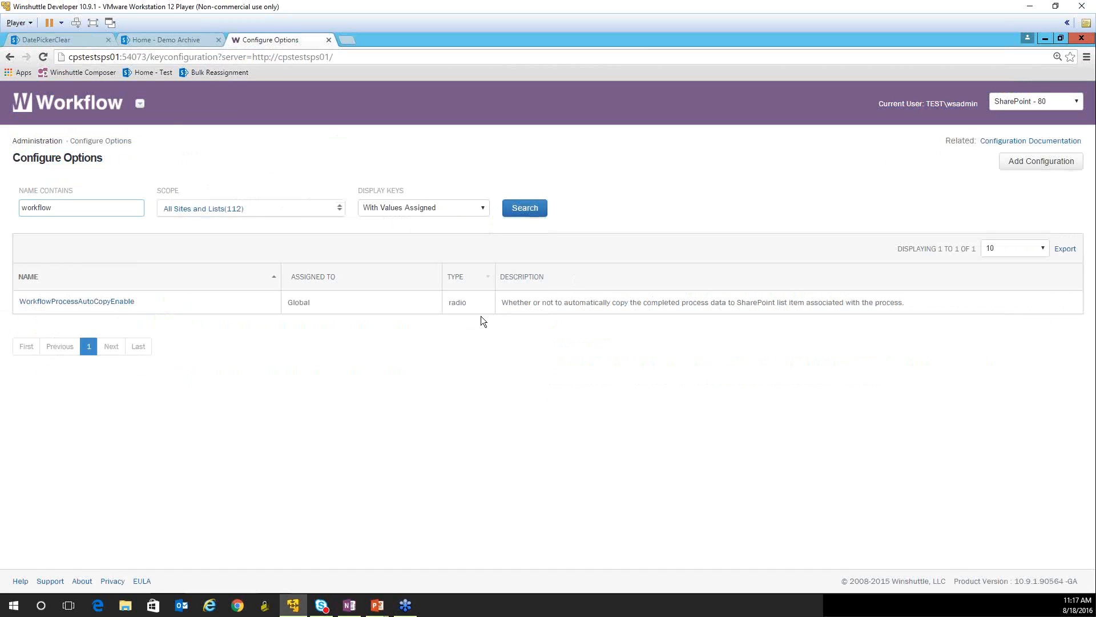
{"action": "left_click", "coordinate": [34, 141]}
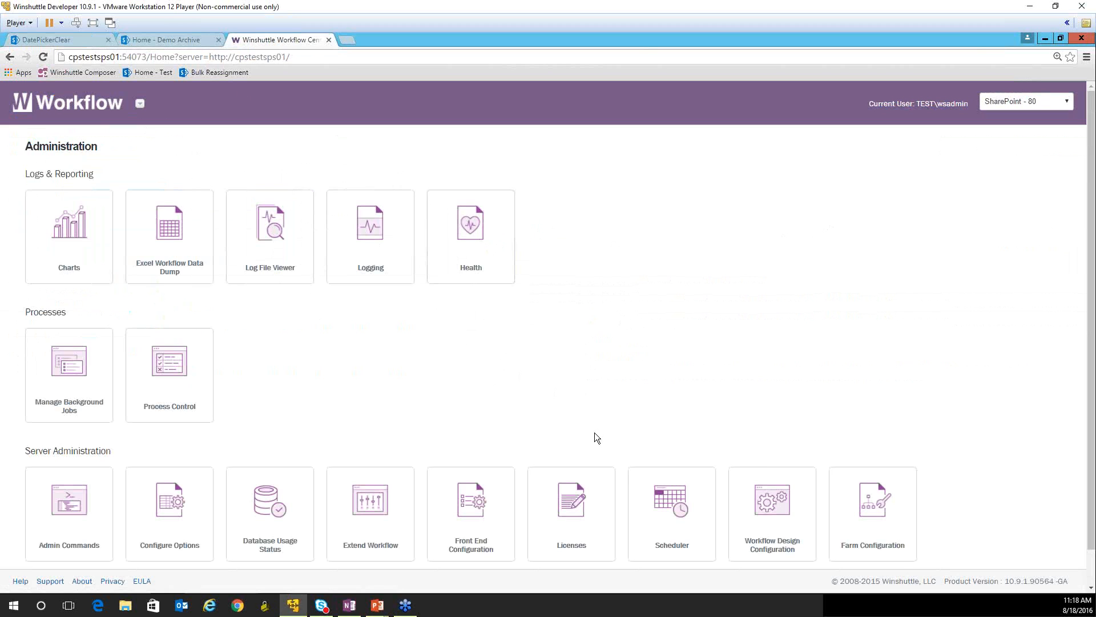
{"action": "left_click", "coordinate": [661, 500]}
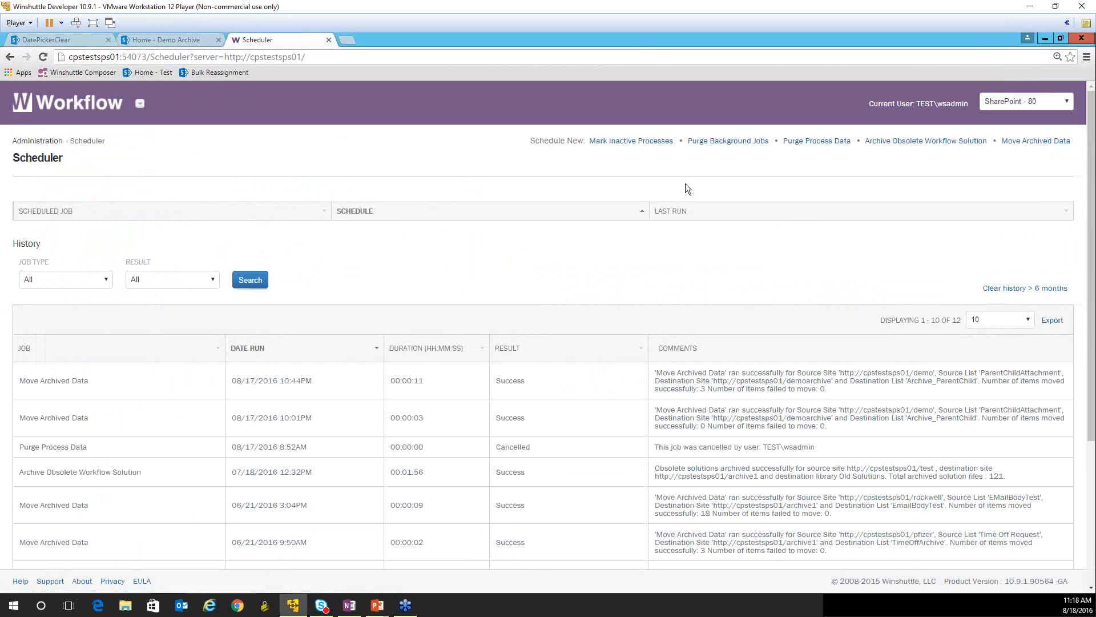
{"action": "scroll", "coordinate": [109, 378], "scroll_direction": "down", "scroll_amount": 2}
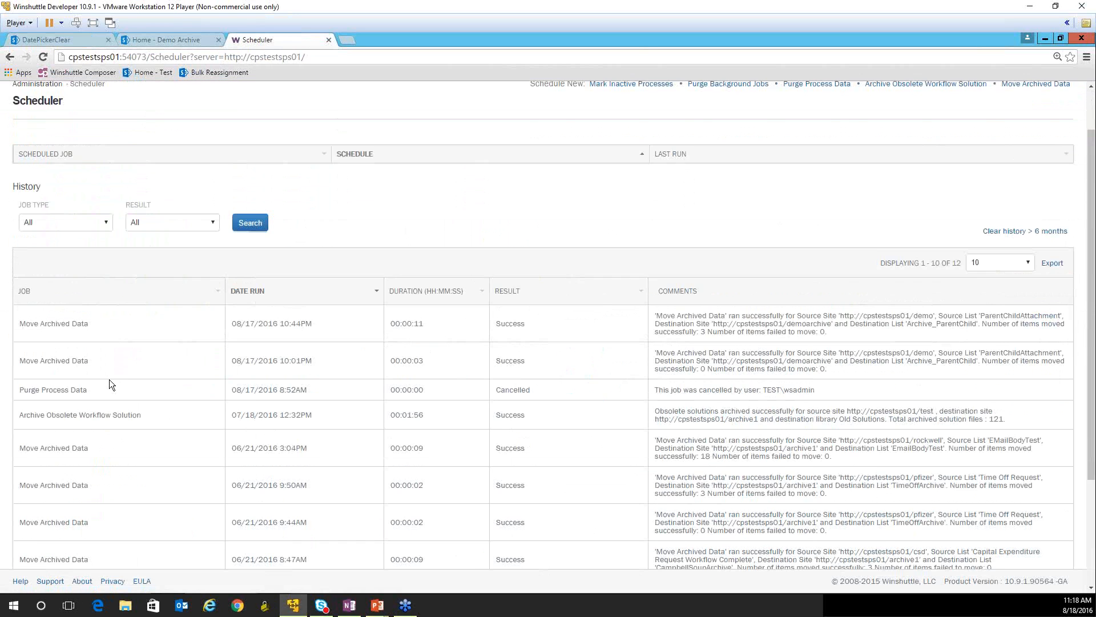
{"action": "scroll", "coordinate": [627, 266], "scroll_direction": "down", "scroll_amount": 2}
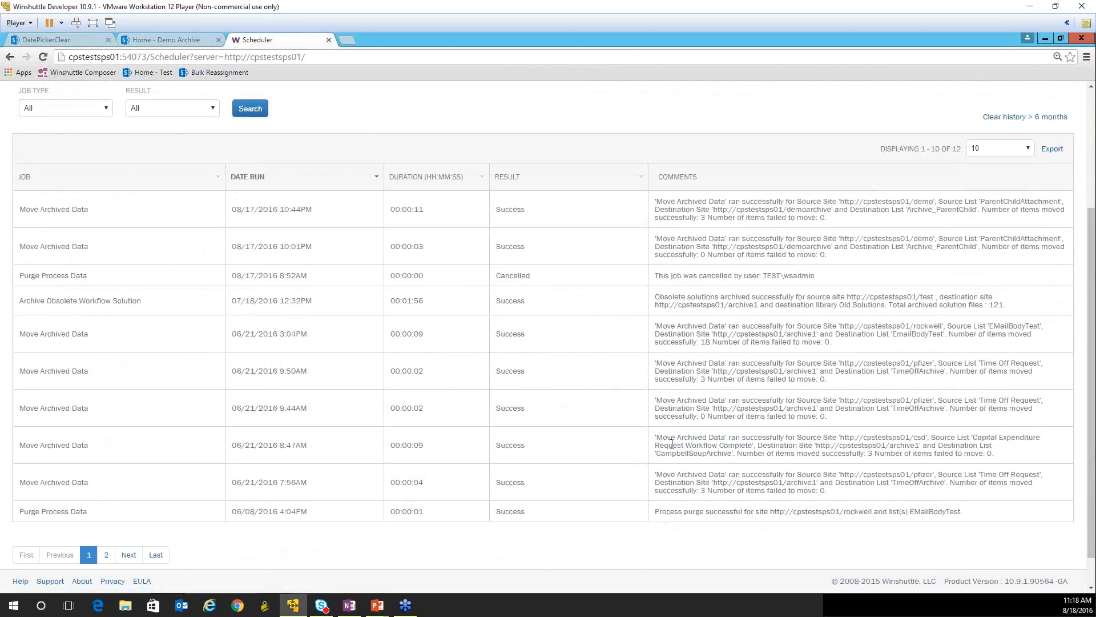
{"action": "scroll", "coordinate": [669, 451], "scroll_direction": "up", "scroll_amount": 4}
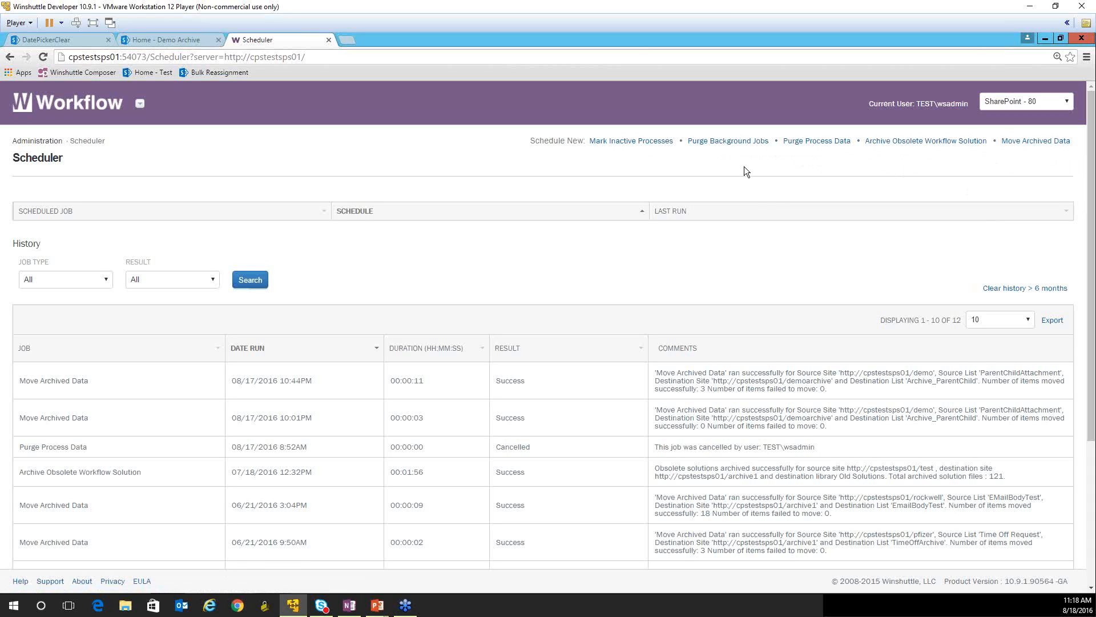
{"action": "left_click", "coordinate": [825, 141]}
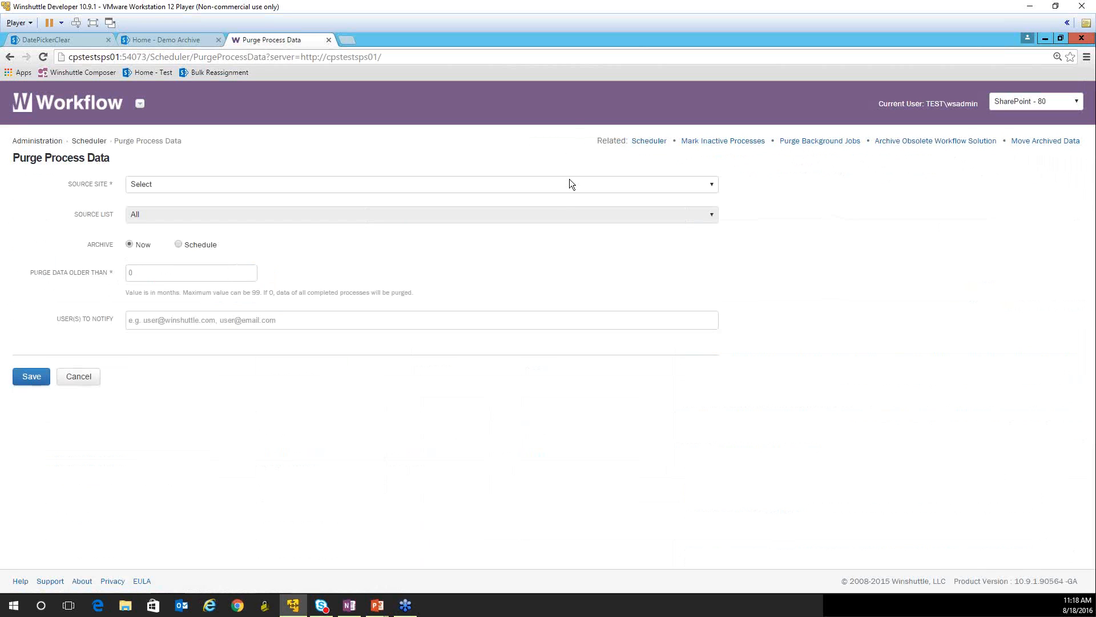
{"action": "left_click", "coordinate": [173, 184]}
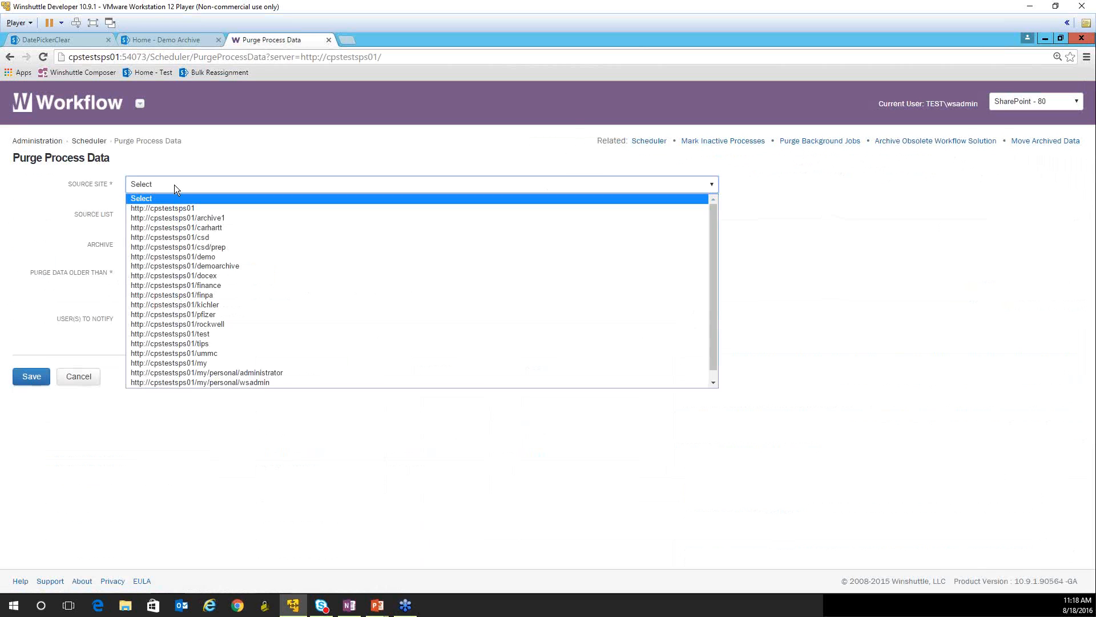
{"action": "left_click", "coordinate": [183, 175]}
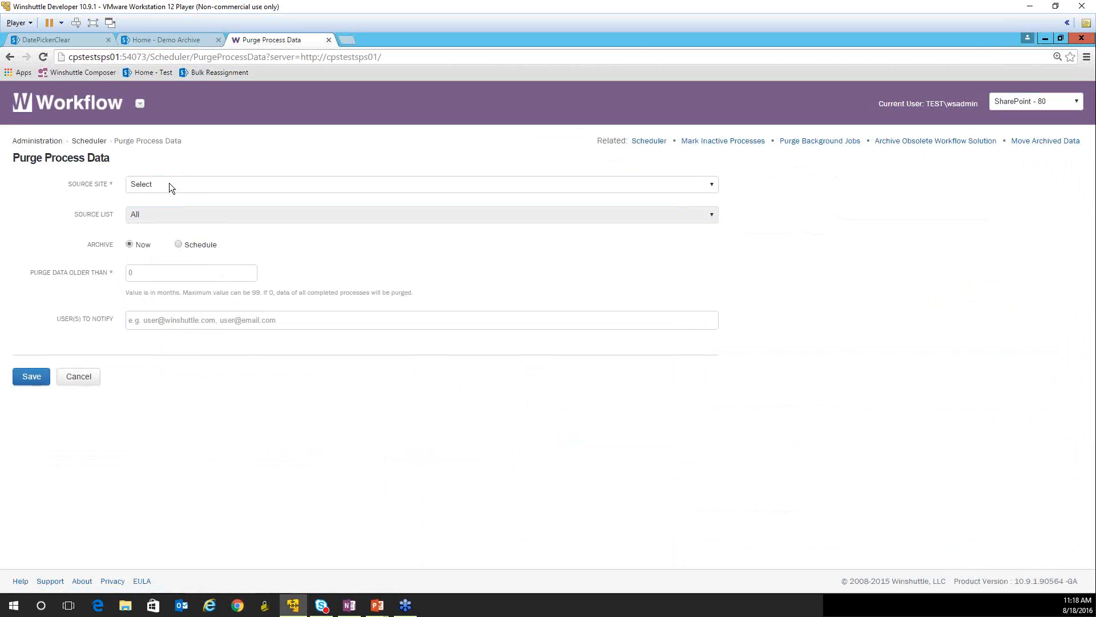
{"action": "left_click", "coordinate": [169, 186]}
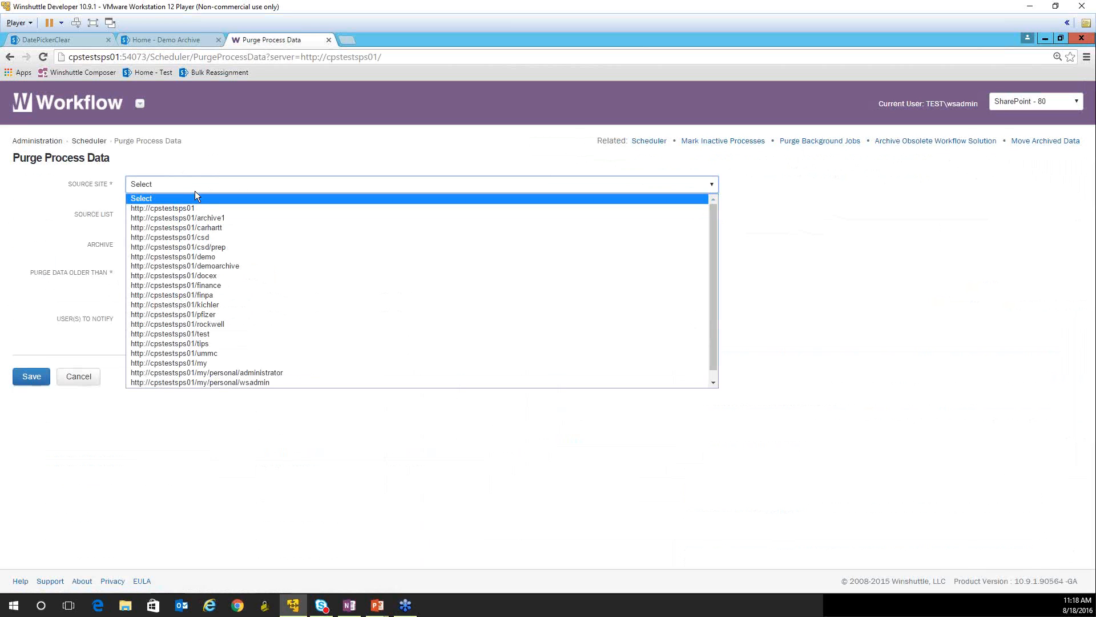
{"action": "left_click", "coordinate": [218, 257]}
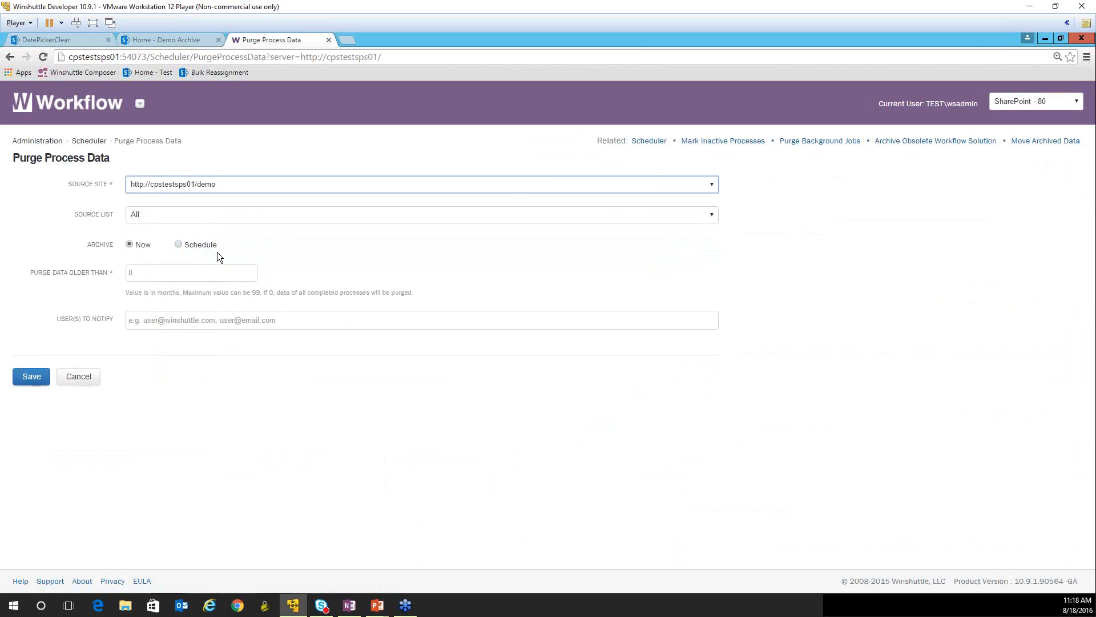
{"action": "left_click", "coordinate": [145, 215]}
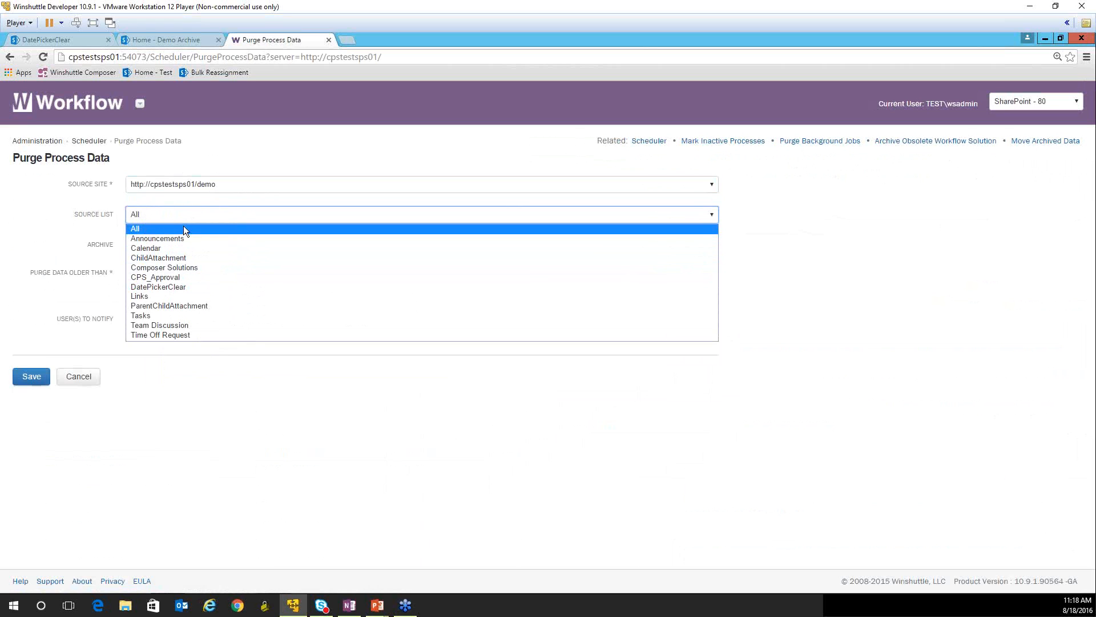
{"action": "left_click", "coordinate": [169, 214]}
{"action": "left_click", "coordinate": [177, 211]}
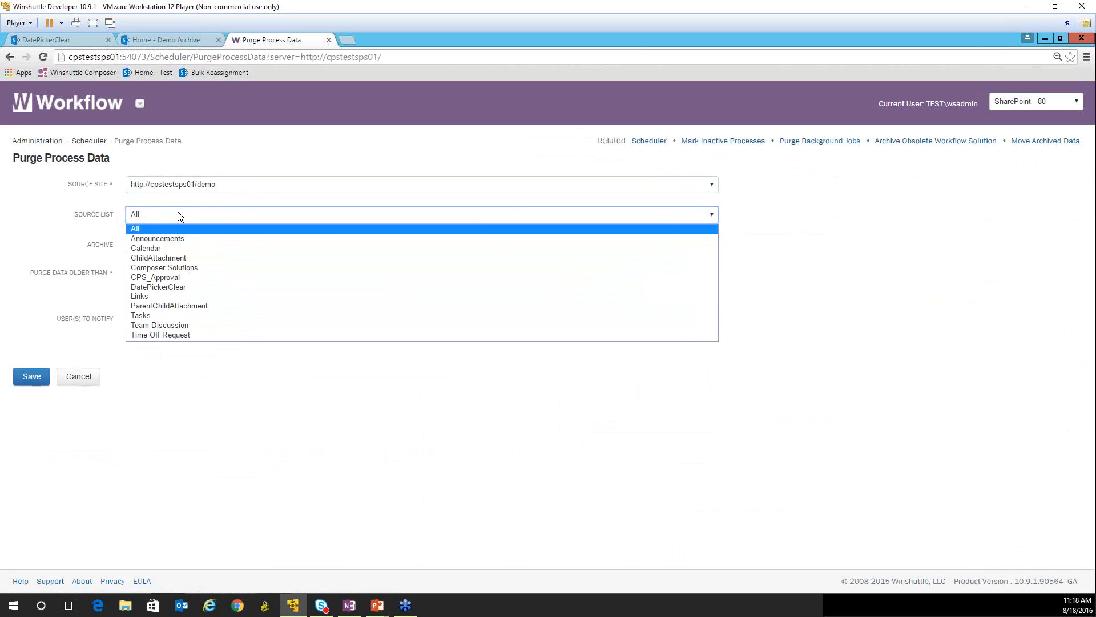
{"action": "left_click", "coordinate": [172, 306]}
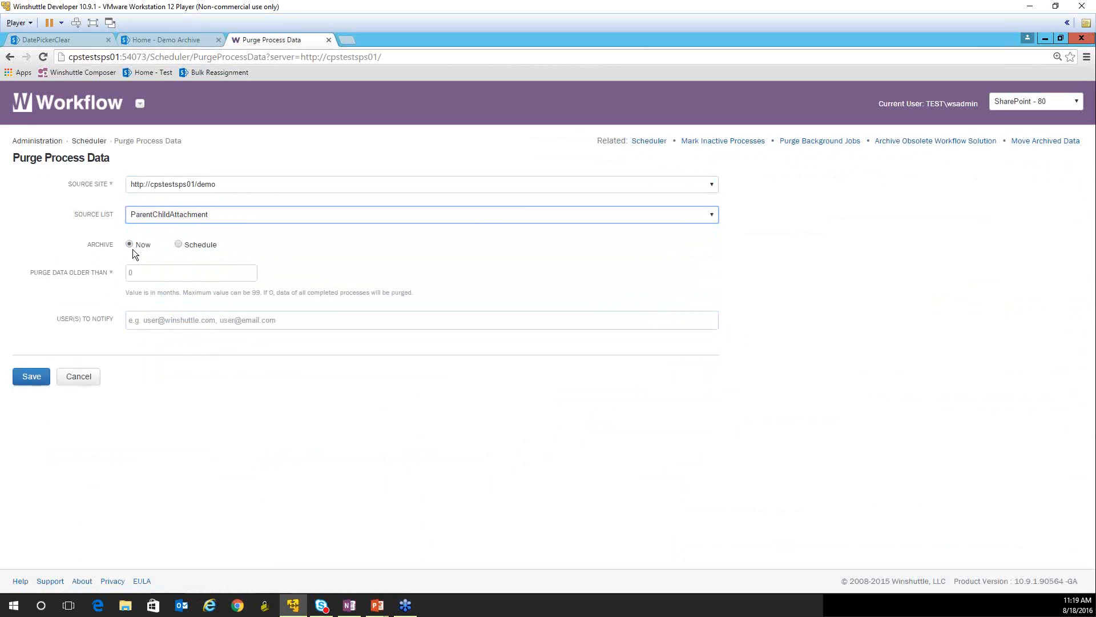
- Try scheduling the purge for the first day of month, reverting the Archive option to Now
{"action": "left_click", "coordinate": [178, 245]}
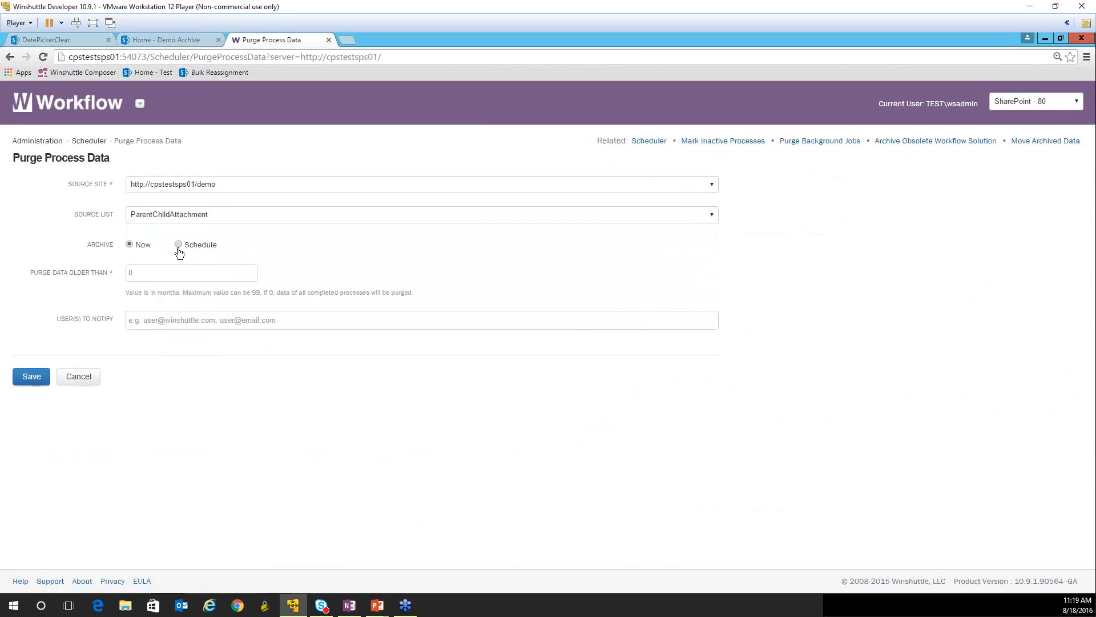
{"action": "left_click", "coordinate": [174, 274]}
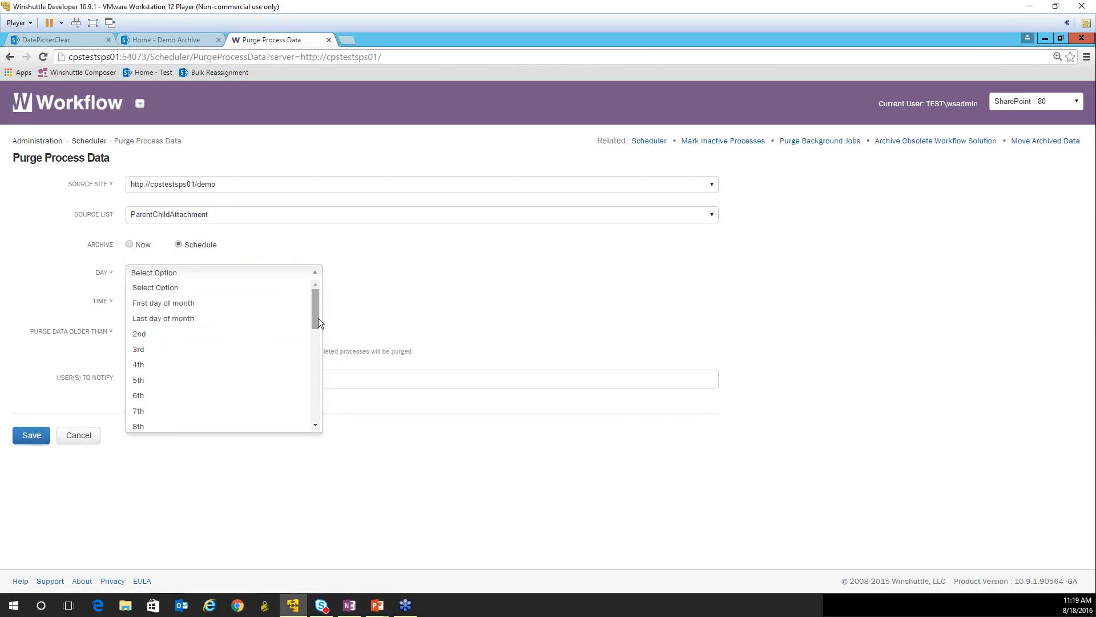
{"action": "left_click_drag", "start_coordinate": [318, 320], "coordinate": [303, 302]}
{"action": "left_click", "coordinate": [246, 287]}
{"action": "left_click", "coordinate": [186, 277]}
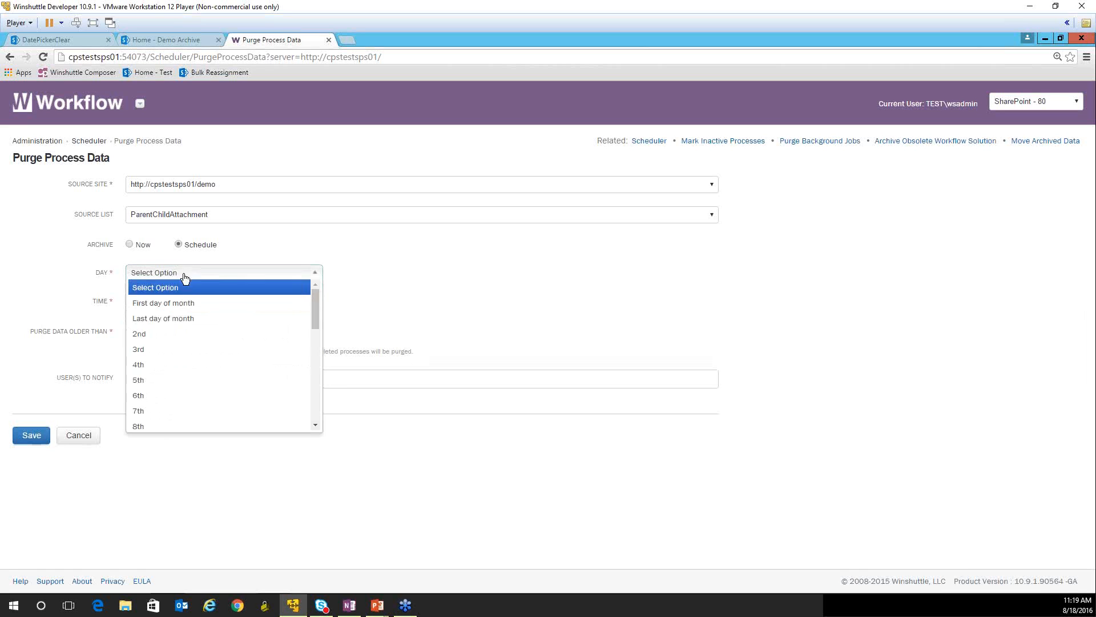
{"action": "left_click", "coordinate": [164, 302]}
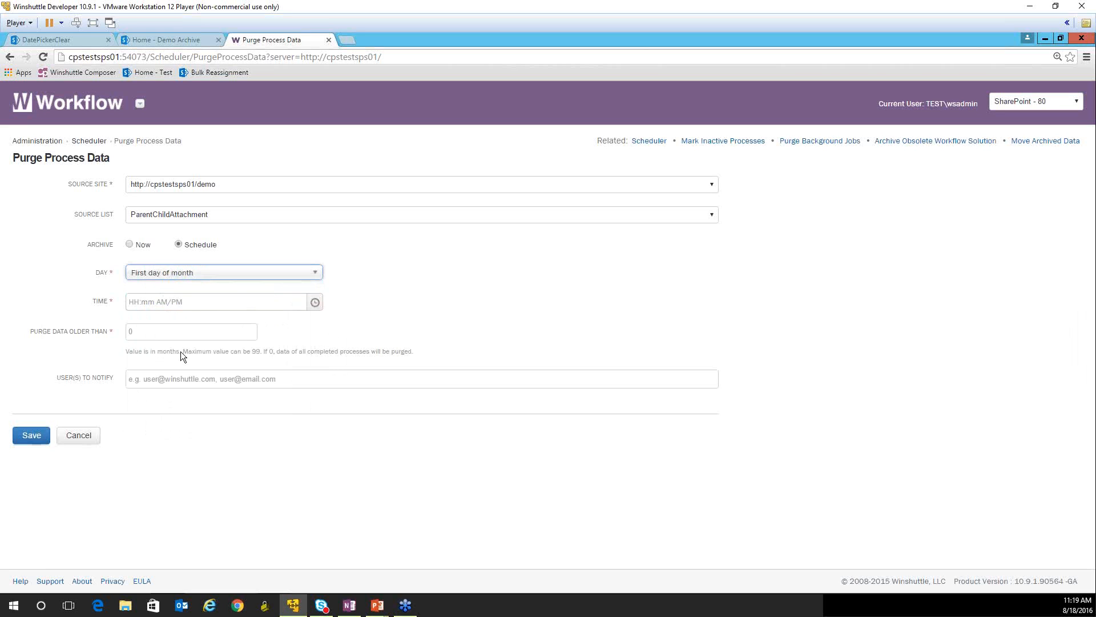
{"action": "left_click", "coordinate": [226, 304]}
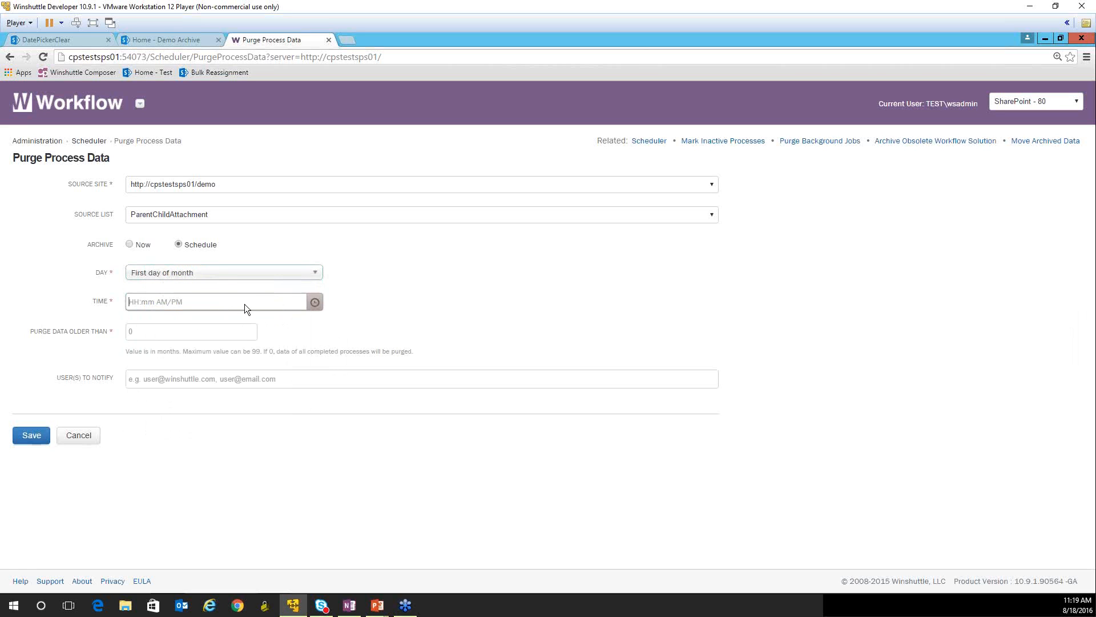
{"action": "left_click", "coordinate": [315, 303]}
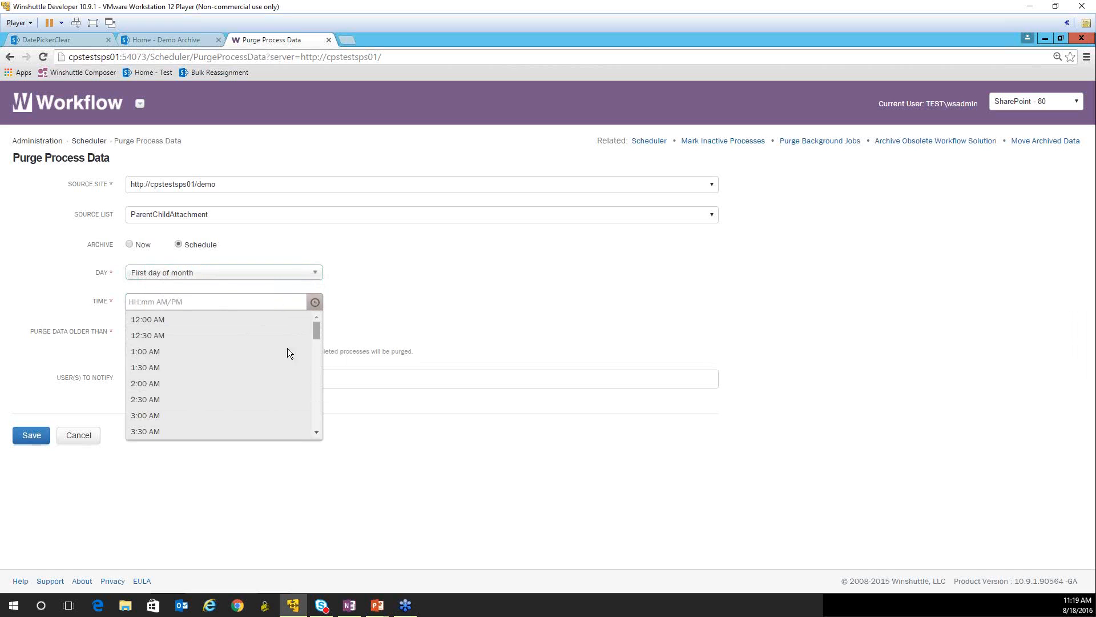
{"action": "mouse_move", "coordinate": [317, 336]}
{"action": "left_mouse_down"}
{"action": "mouse_move", "coordinate": [304, 422]}
{"action": "mouse_move", "coordinate": [310, 337]}
{"action": "left_mouse_up"}
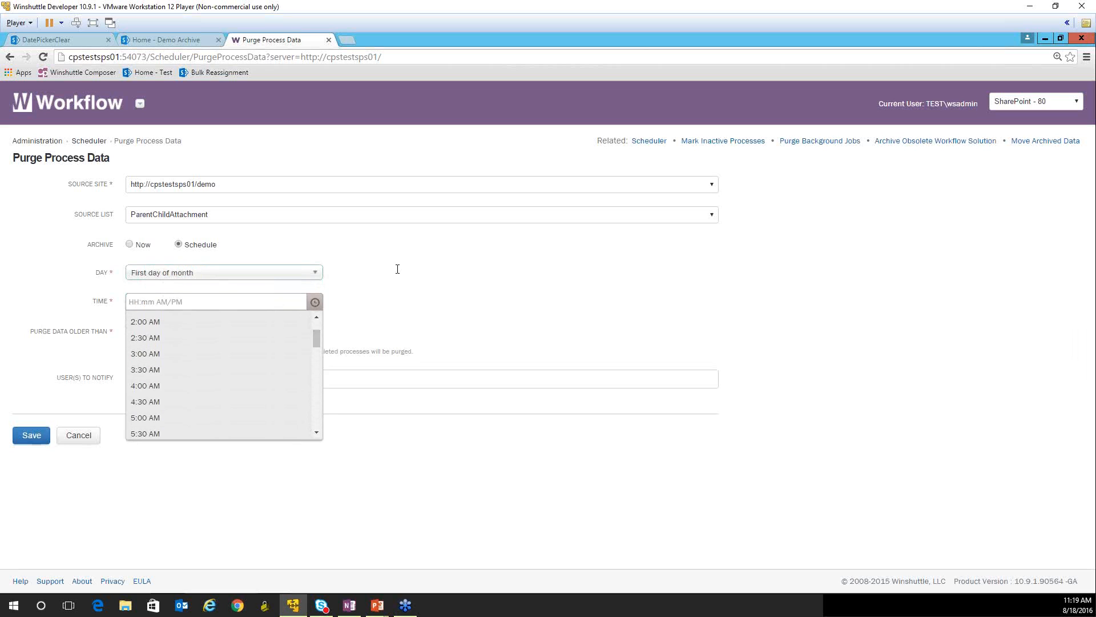
{"action": "left_click", "coordinate": [382, 281]}
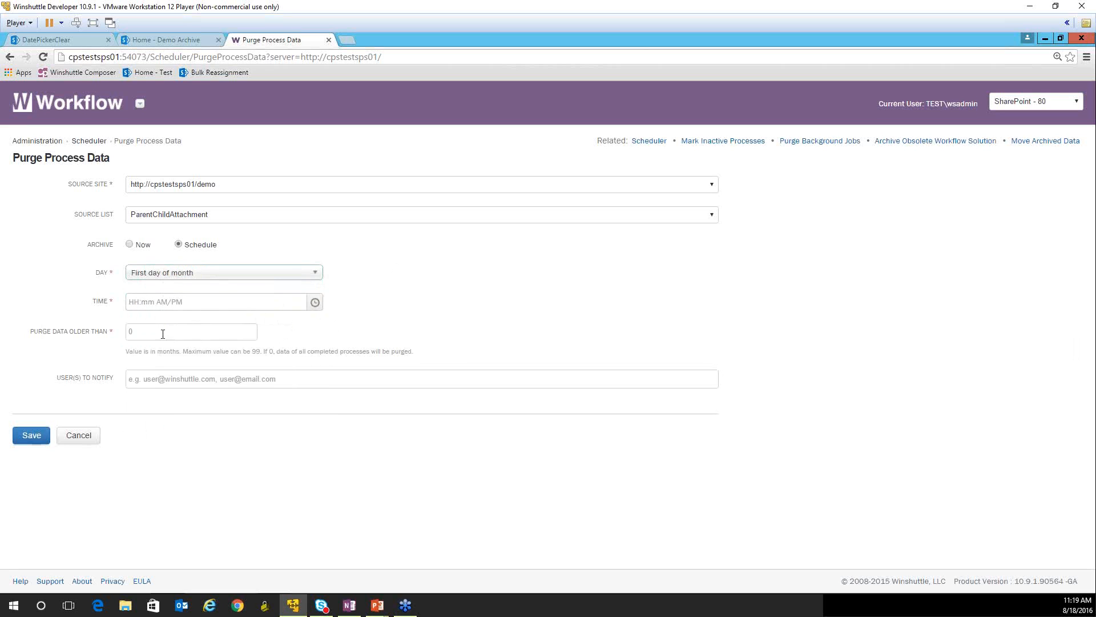
{"action": "left_click", "coordinate": [129, 245]}
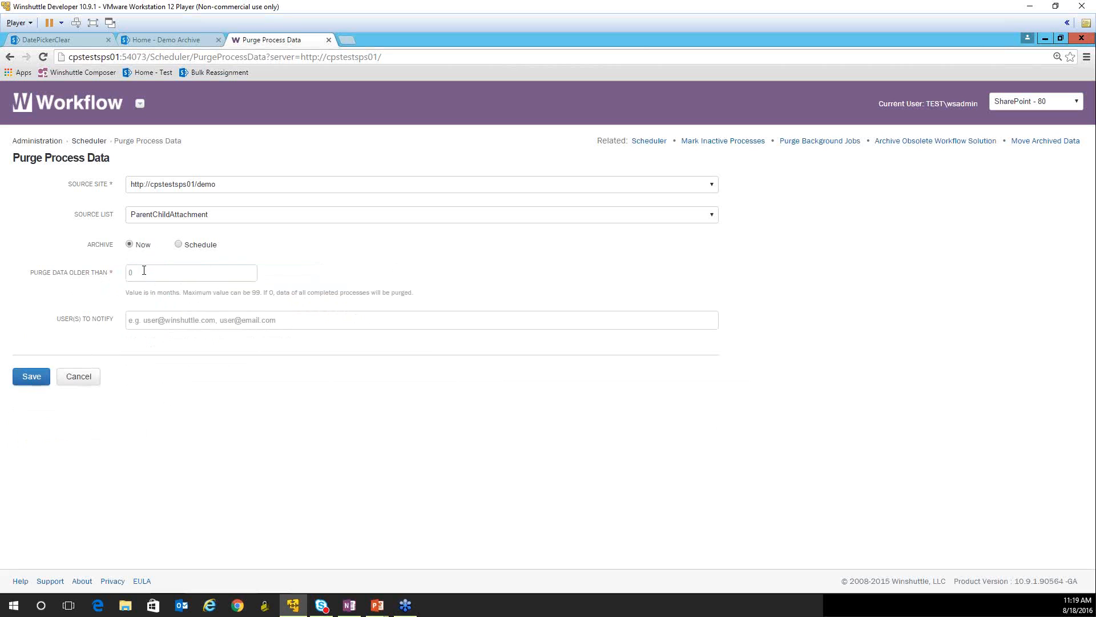
- Set Purge Data Older Than to 0 months, save the purge job, and check its Last Run entry
{"action": "left_click", "coordinate": [137, 273]}
{"action": "type", "text": "30"}
{"action": "key", "text": "BackSpace"}
{"action": "key", "text": "BackSpace"}
{"action": "type", "text": "0"}
{"action": "left_click", "coordinate": [172, 326]}
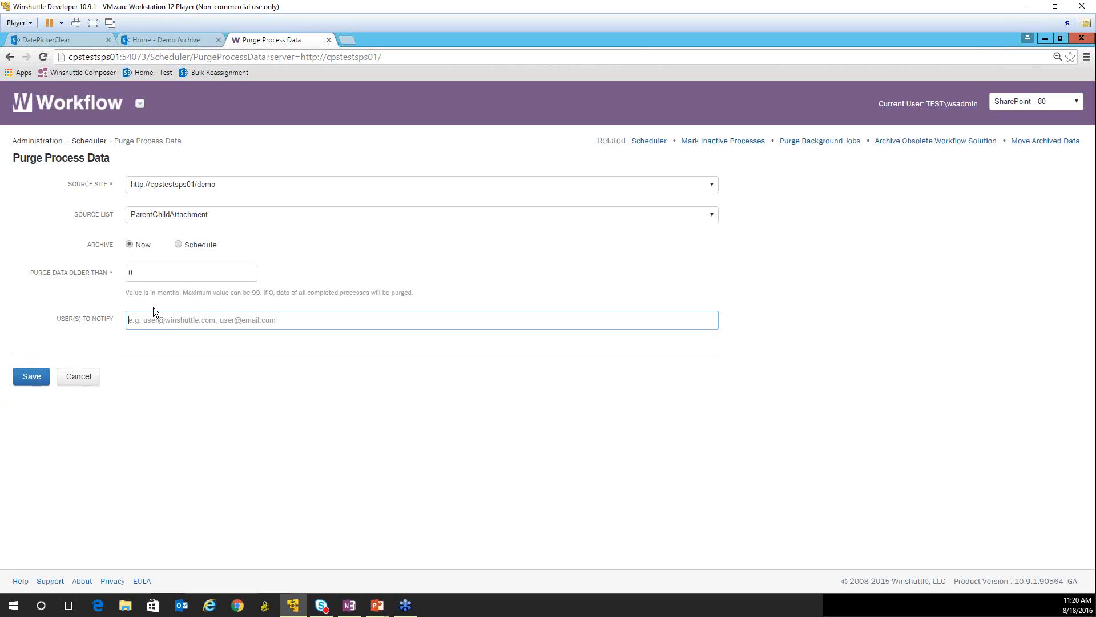
{"action": "left_click", "coordinate": [146, 274]}
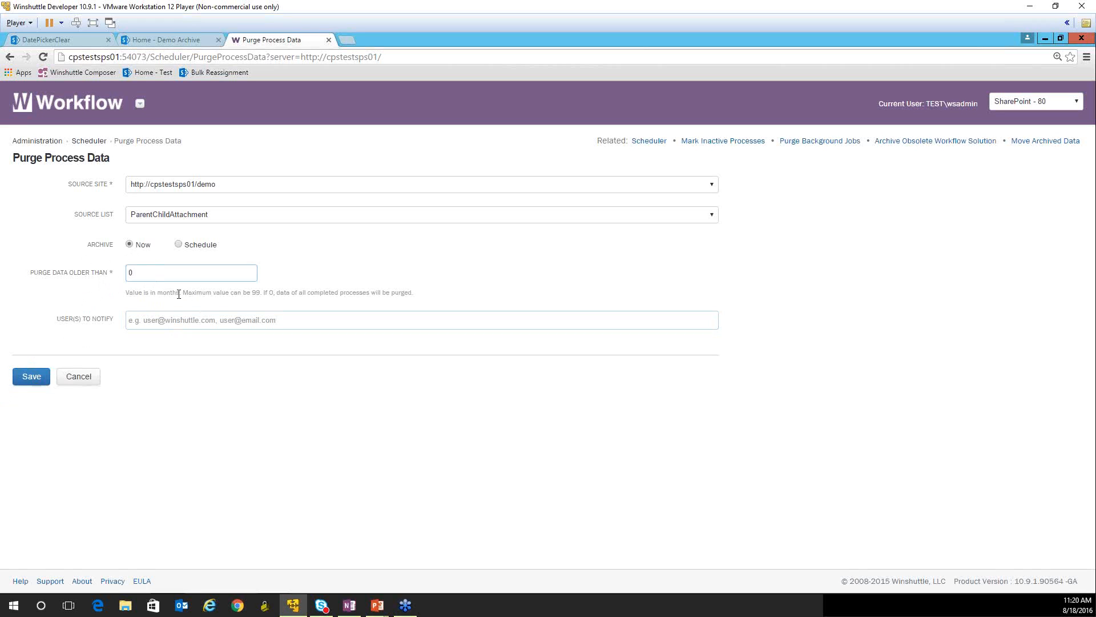
{"action": "left_click", "coordinate": [40, 380]}
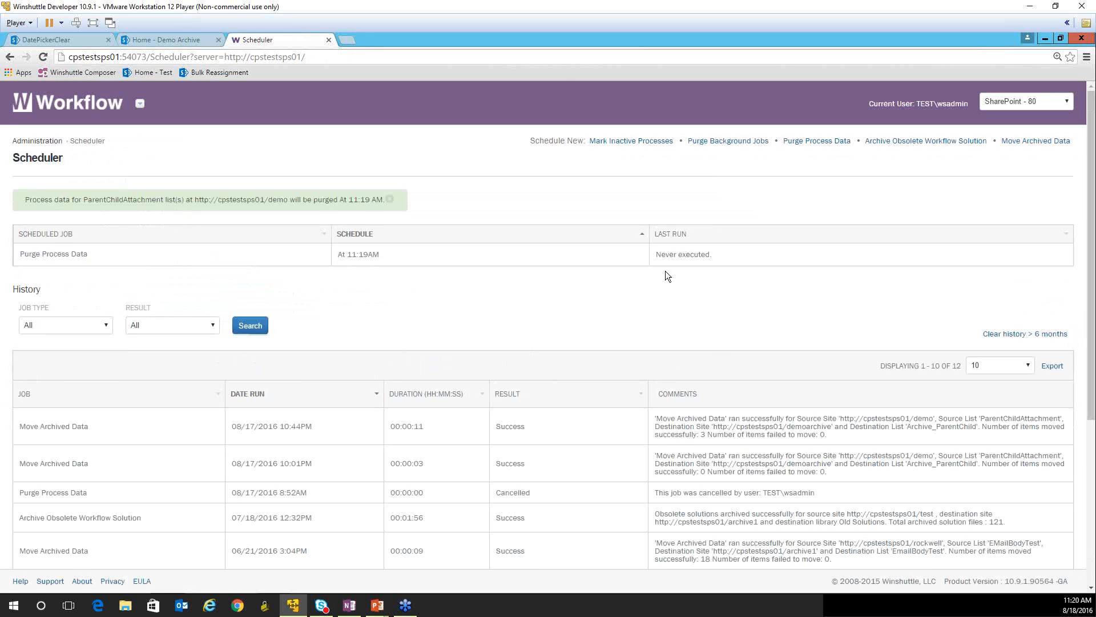
{"action": "left_click_drag", "start_coordinate": [729, 255], "coordinate": [652, 258]}
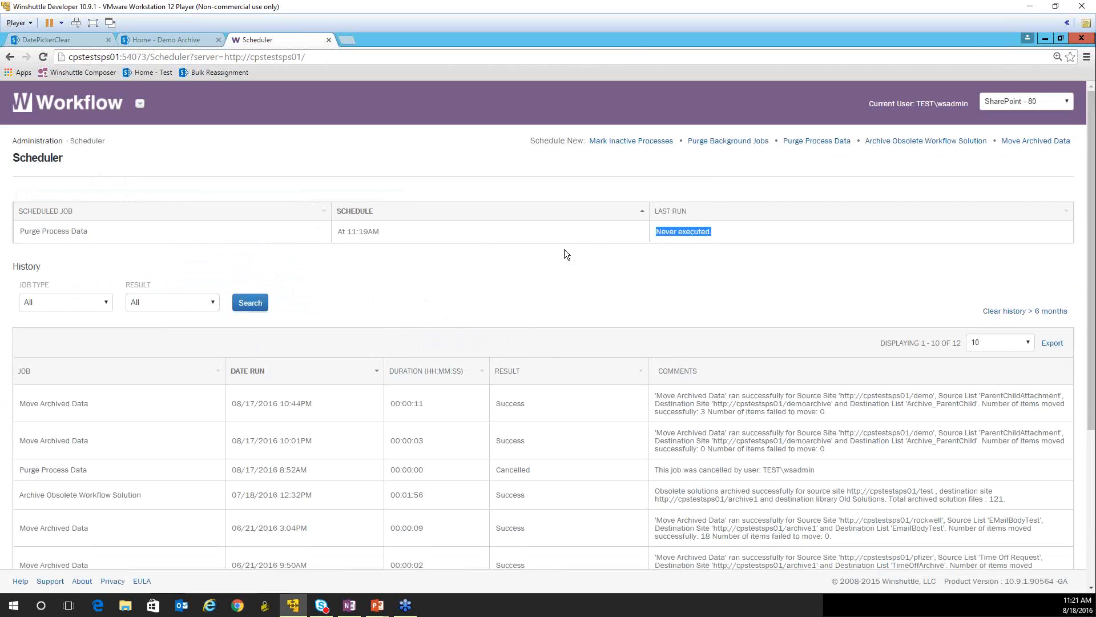
{"action": "left_click", "coordinate": [824, 143]}
{"action": "left_click", "coordinate": [160, 193]}
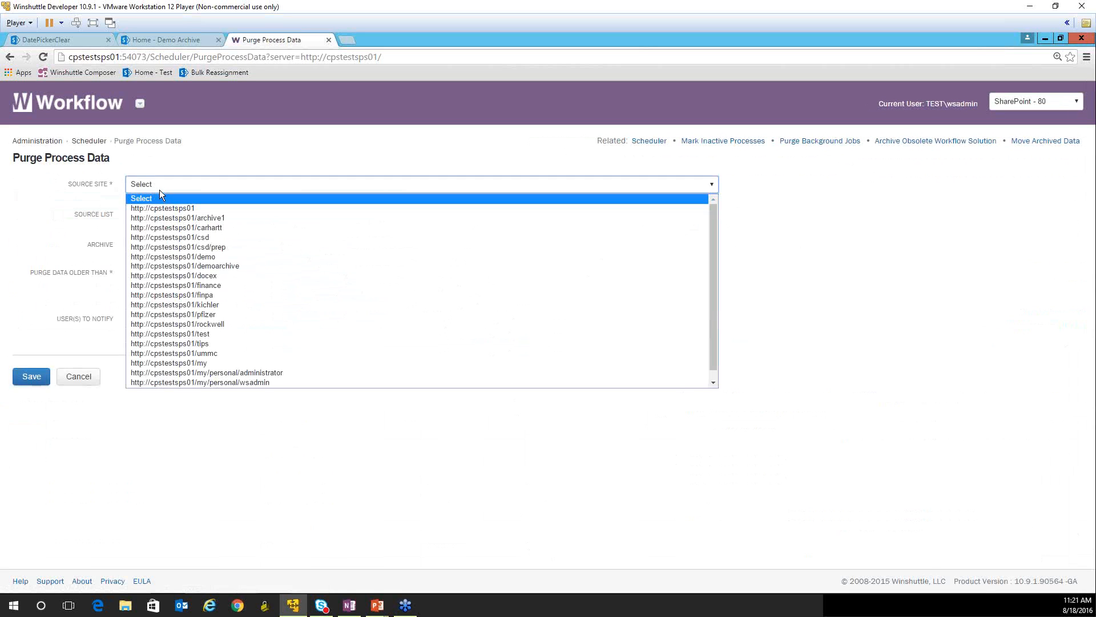
{"action": "left_click", "coordinate": [200, 257]}
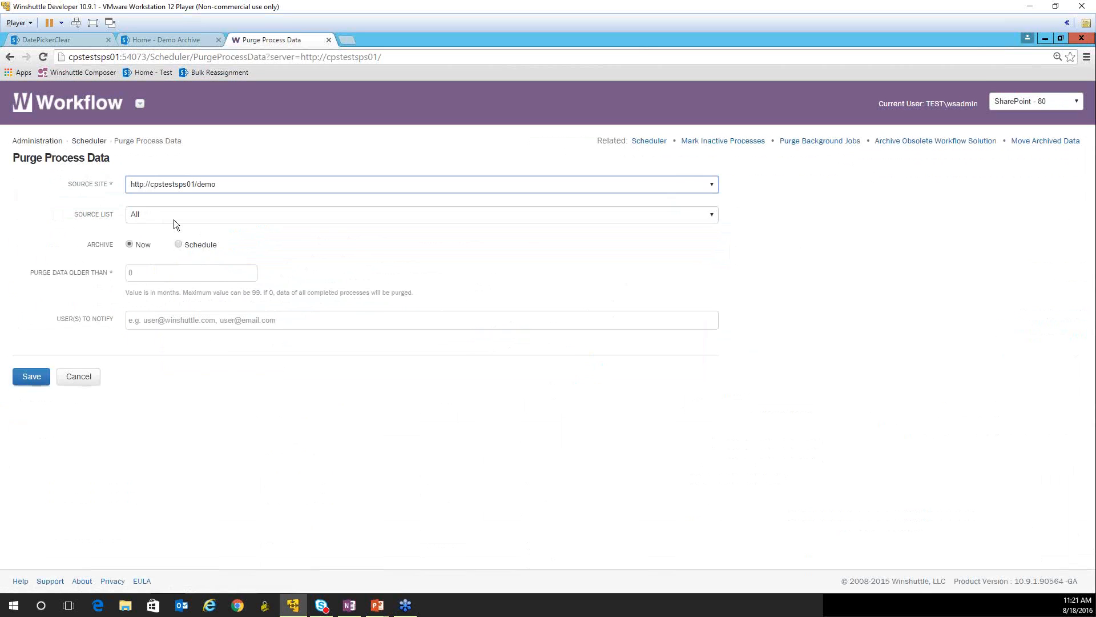
{"action": "left_click", "coordinate": [174, 217]}
{"action": "left_click", "coordinate": [159, 216]}
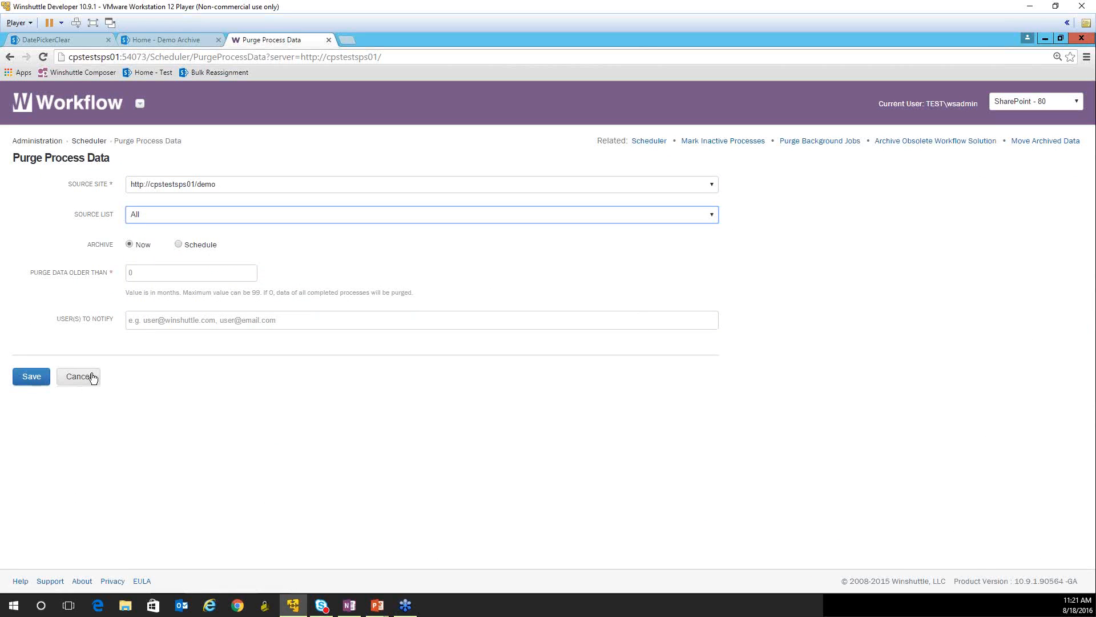
{"action": "left_click", "coordinate": [94, 378]}
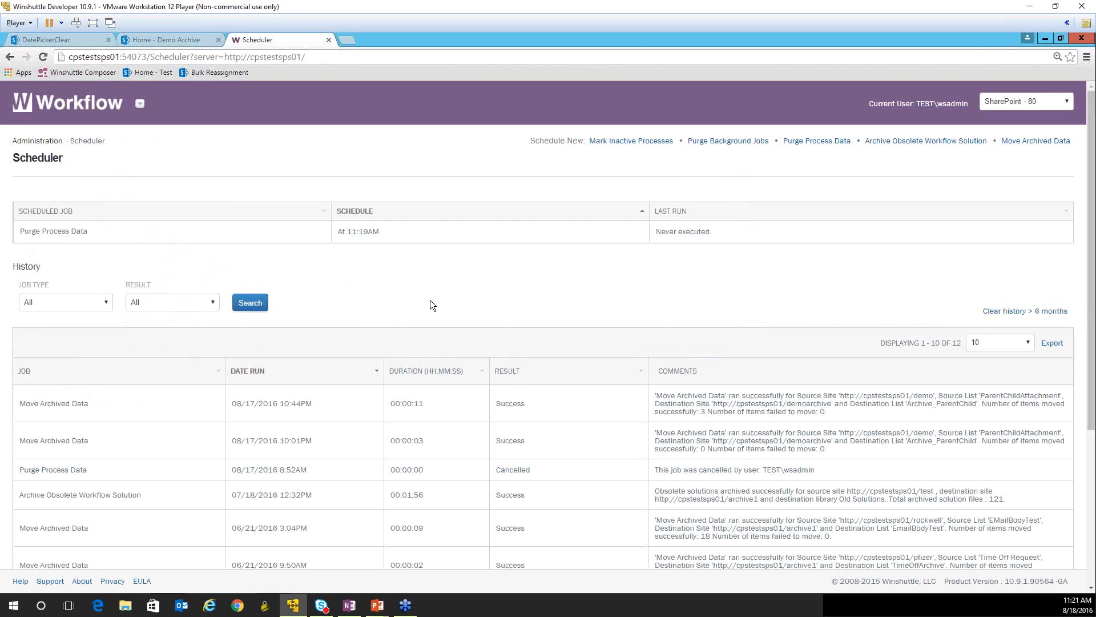
- Review the Scheduler history, checking the result and comments of the most recent Move Archived Data run
{"action": "scroll", "coordinate": [430, 303], "scroll_direction": "down", "scroll_amount": 1}
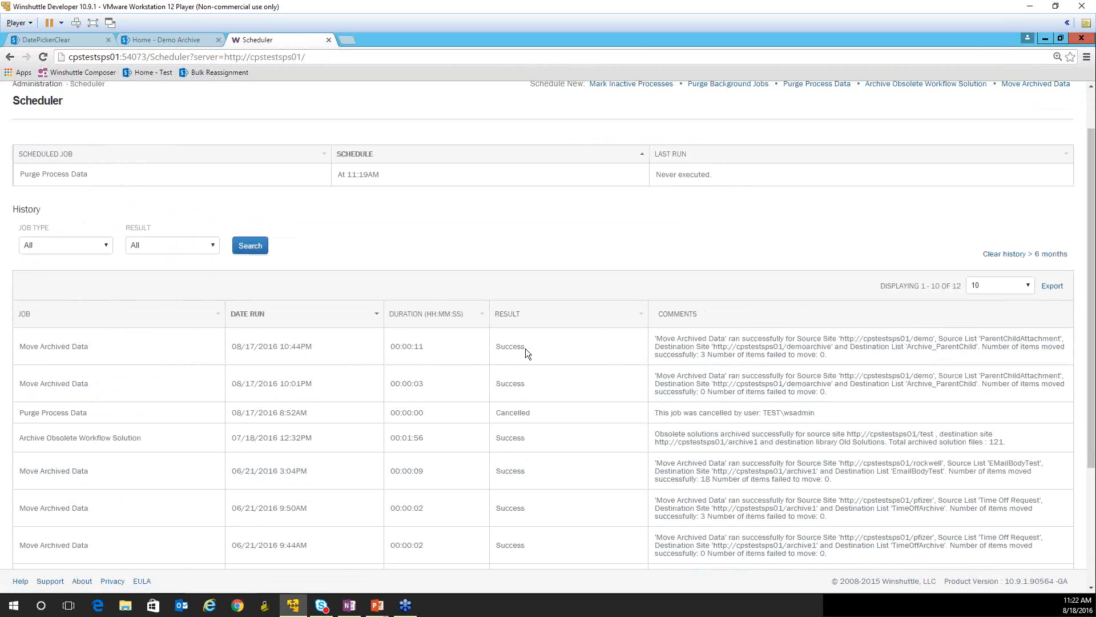
{"action": "left_click_drag", "start_coordinate": [496, 348], "coordinate": [494, 350]}
{"action": "left_click_drag", "start_coordinate": [826, 355], "coordinate": [663, 338]}
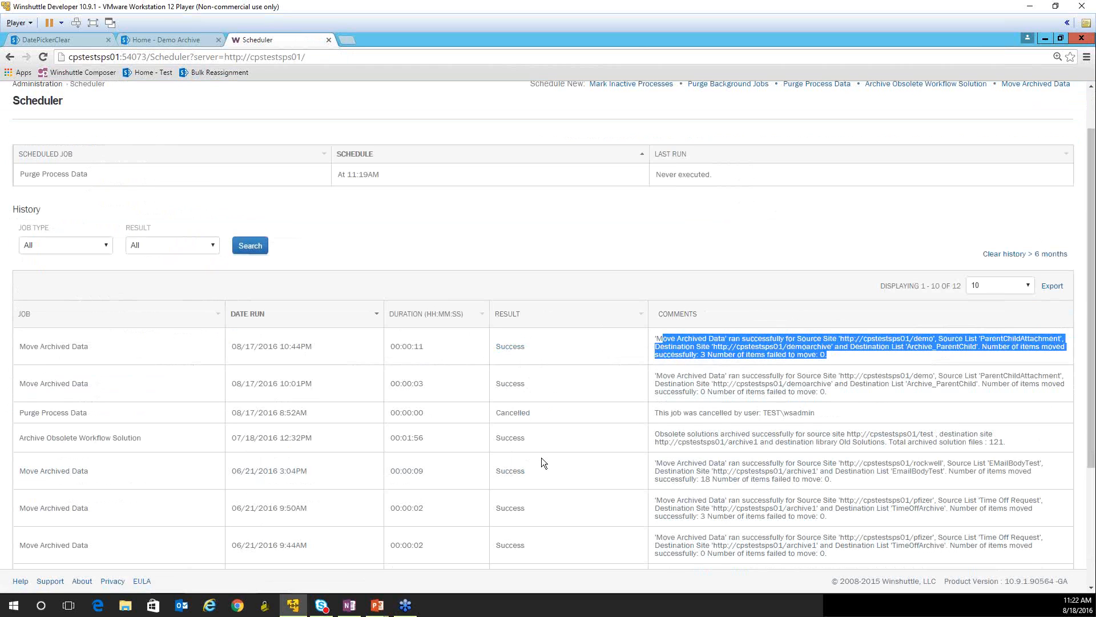
{"action": "scroll", "coordinate": [563, 431], "scroll_direction": "up", "scroll_amount": 1}
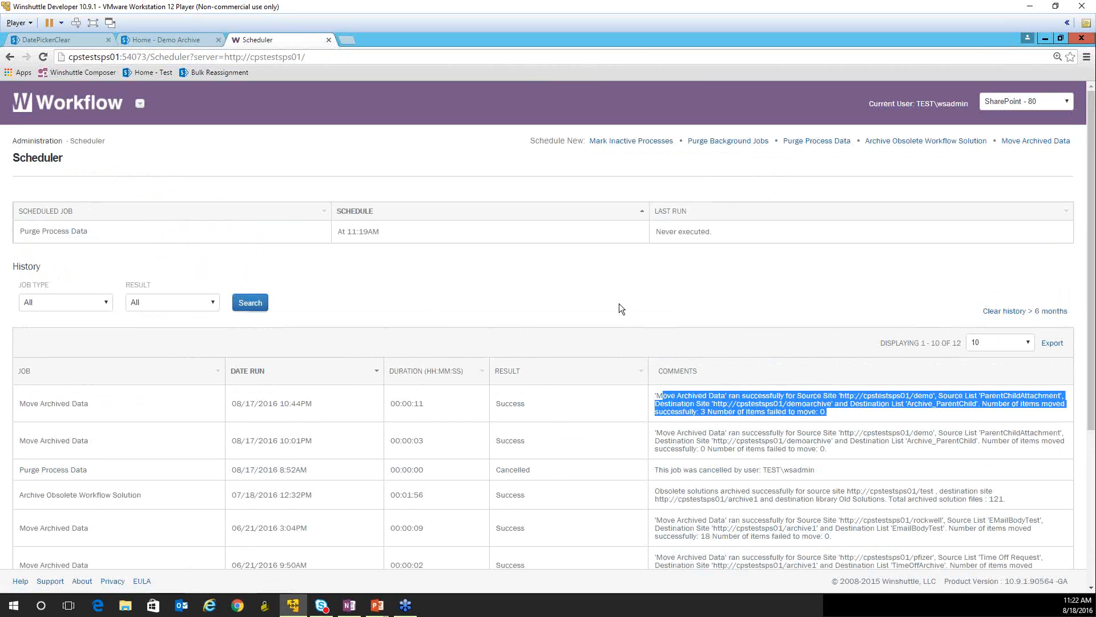
{"action": "key", "text": "alt+Tab"}
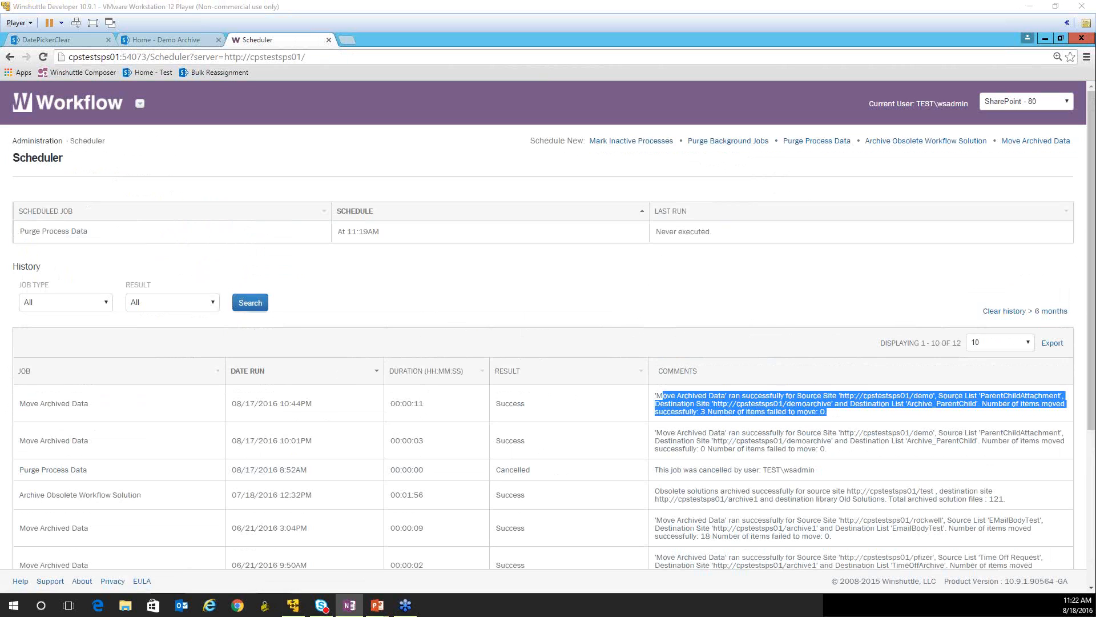
{"action": "left_click", "coordinate": [413, 296]}
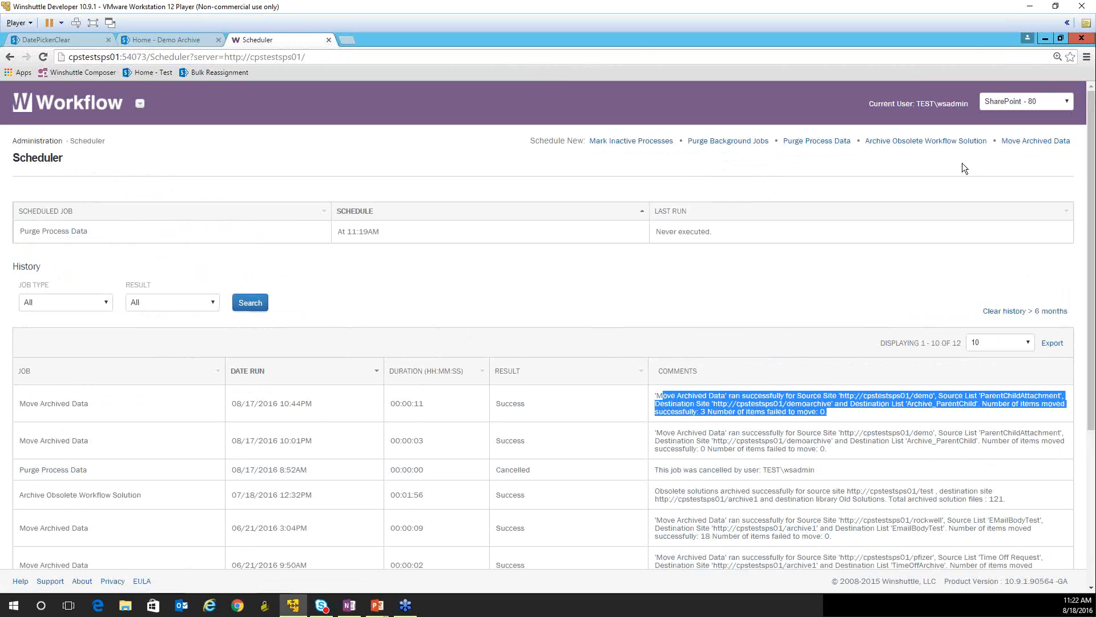
- Start a new Move Archived Data job, and compare the form libraries on the Demo and Demo Archive site home pages
{"action": "left_click", "coordinate": [1031, 141]}
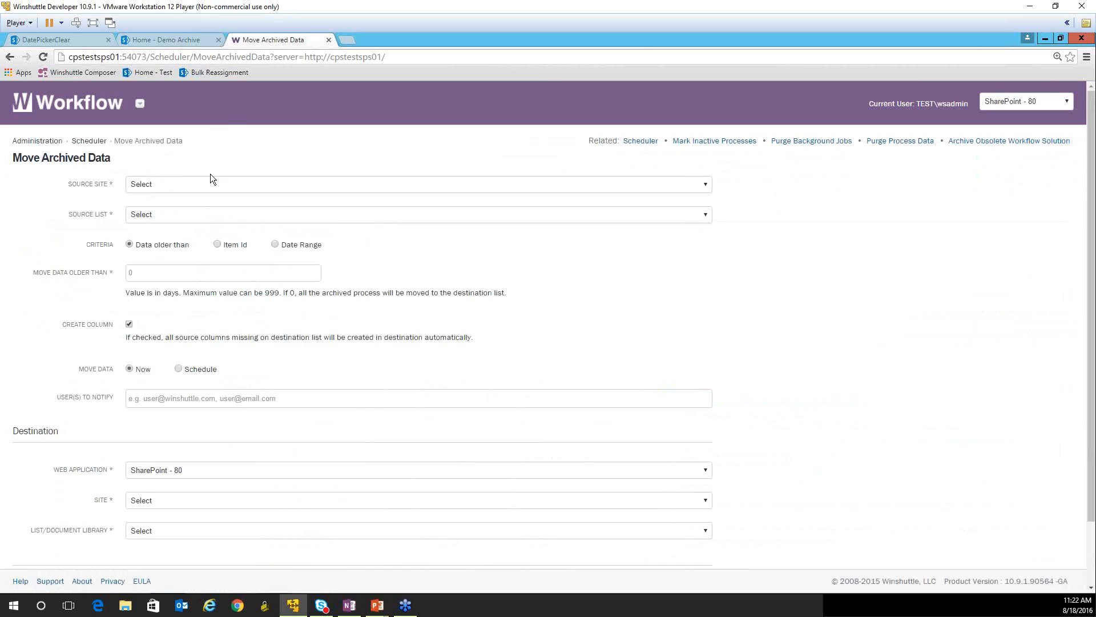
{"action": "left_click", "coordinate": [85, 40]}
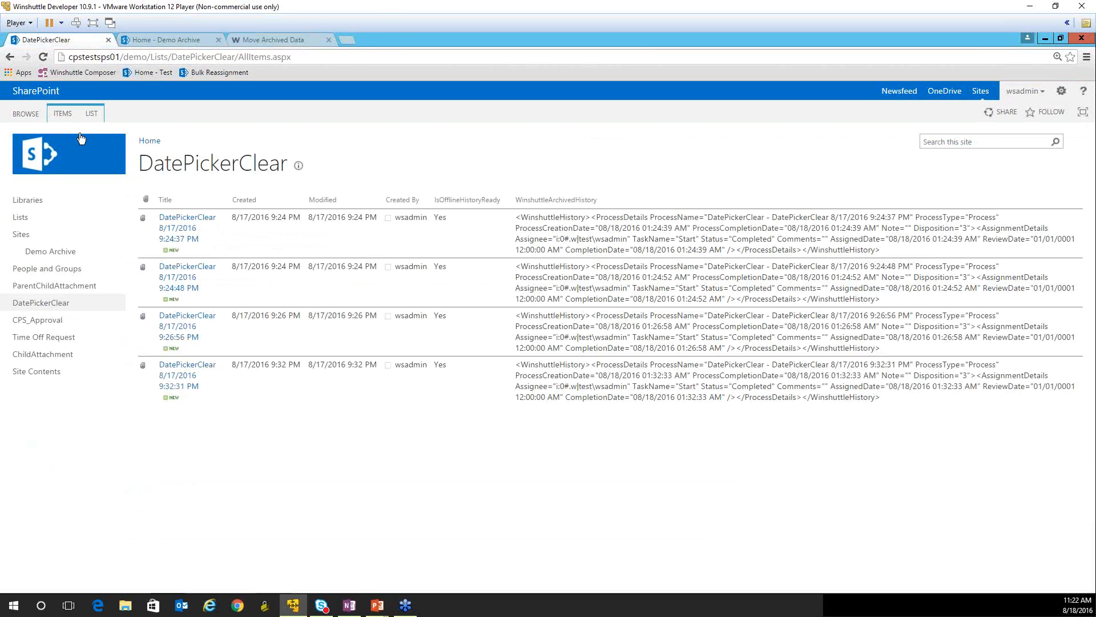
{"action": "left_click", "coordinate": [86, 163]}
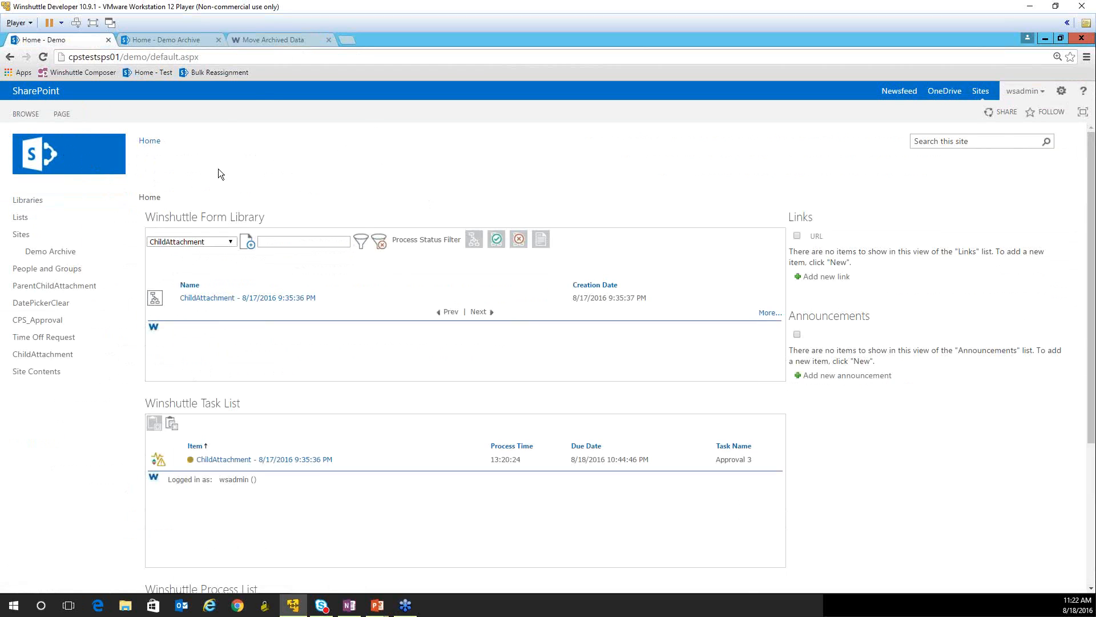
{"action": "left_click", "coordinate": [194, 241]}
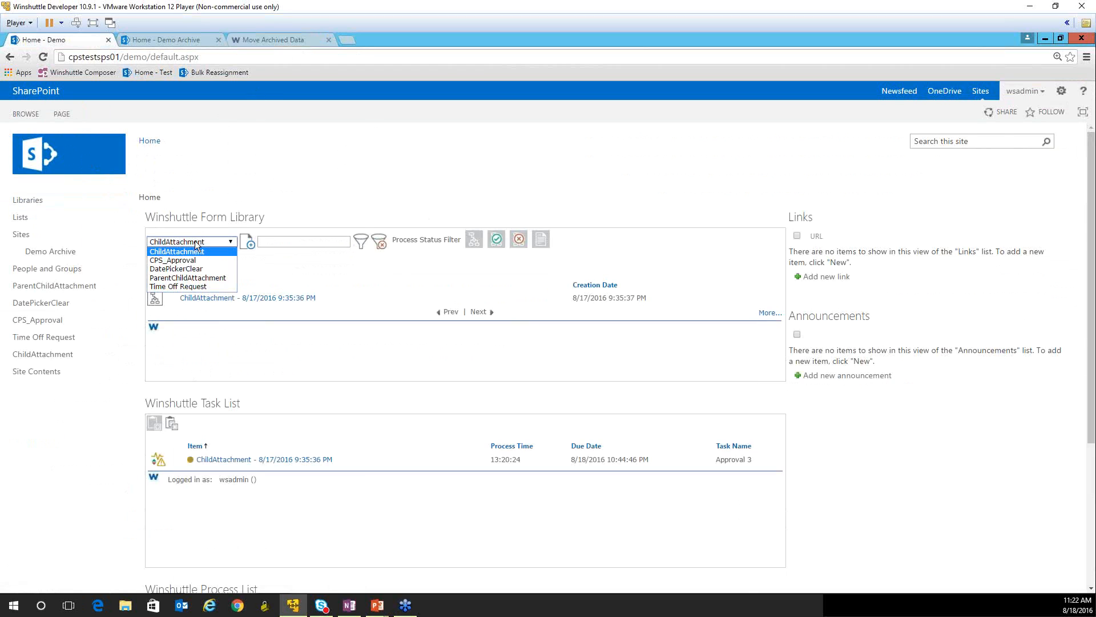
{"action": "left_click", "coordinate": [233, 166]}
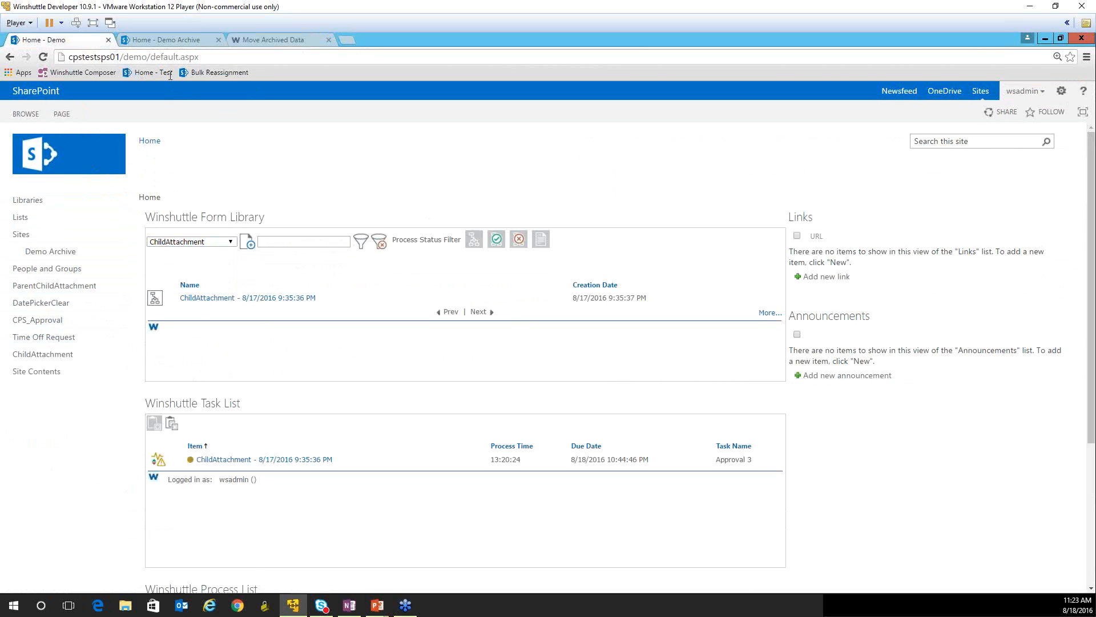
{"action": "left_click", "coordinate": [166, 40]}
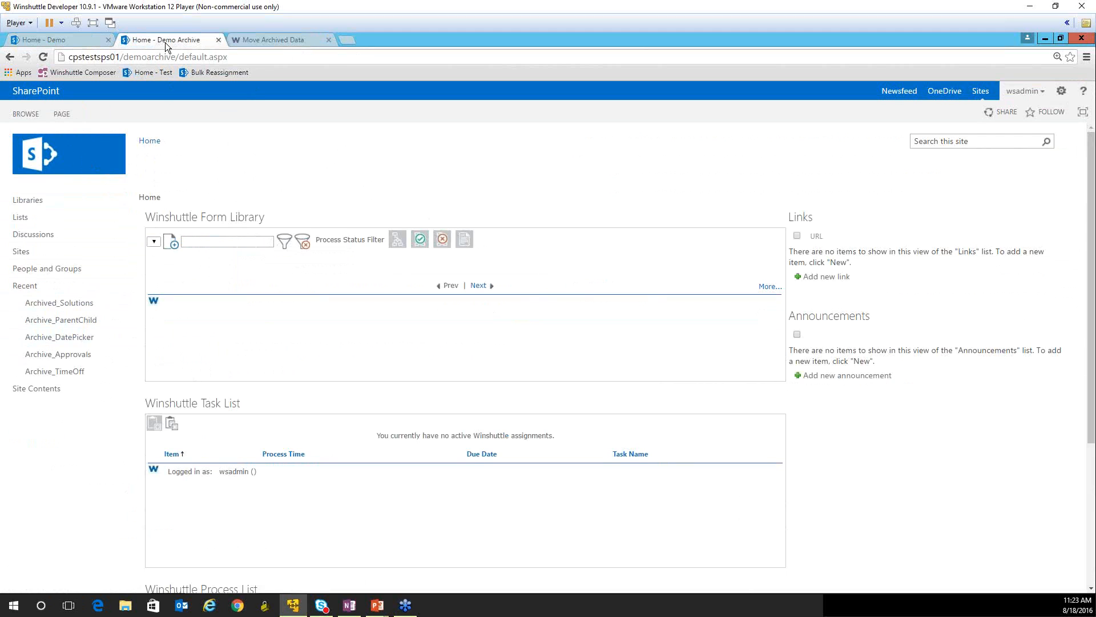
{"action": "left_click", "coordinate": [78, 39]}
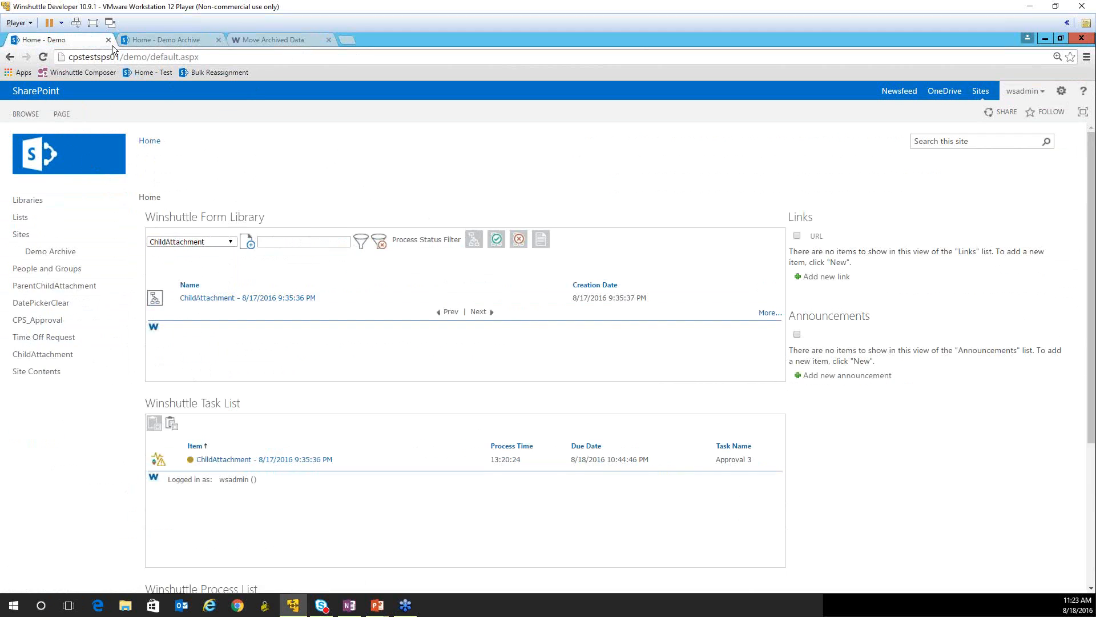
- Open the Demo Archive site's contents and look over the apps that can be added
{"action": "left_click", "coordinate": [146, 40]}
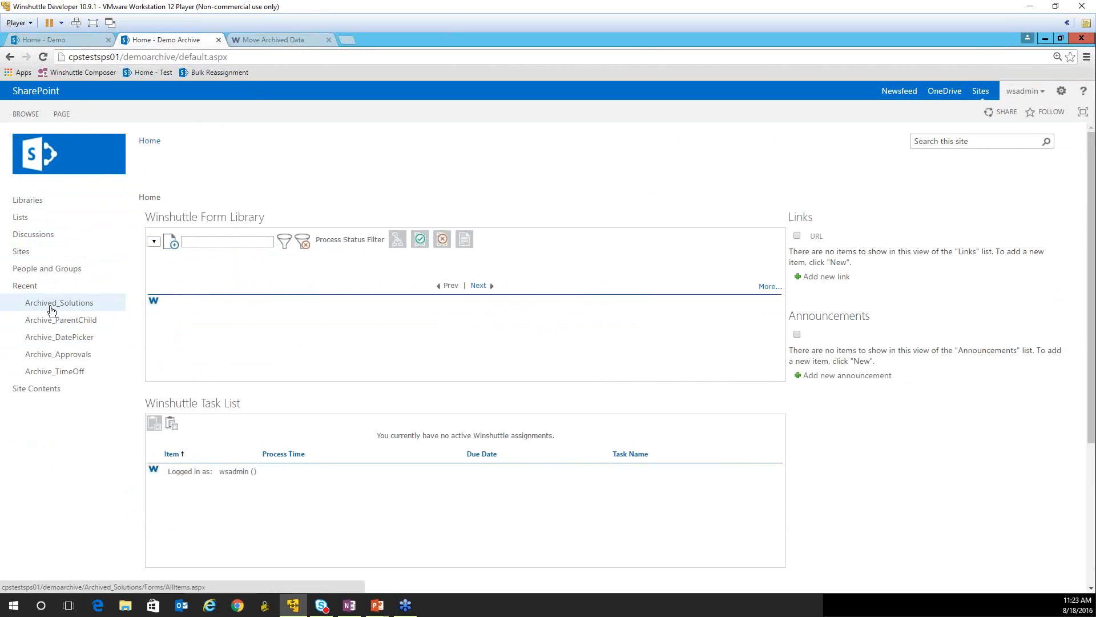
{"action": "left_click", "coordinate": [29, 222]}
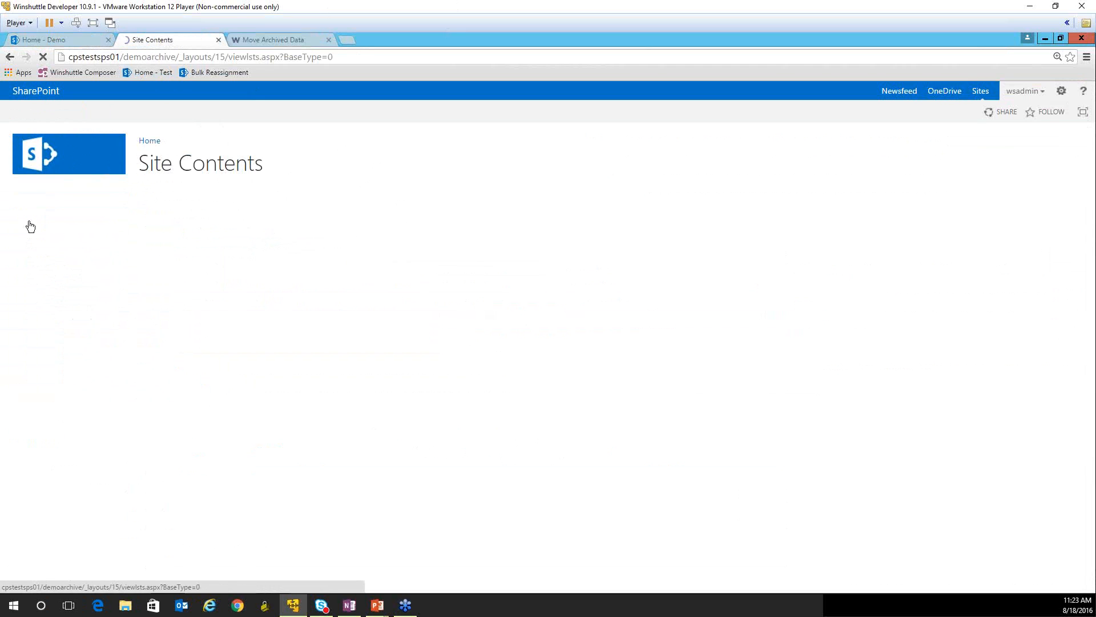
{"action": "left_click", "coordinate": [231, 259]}
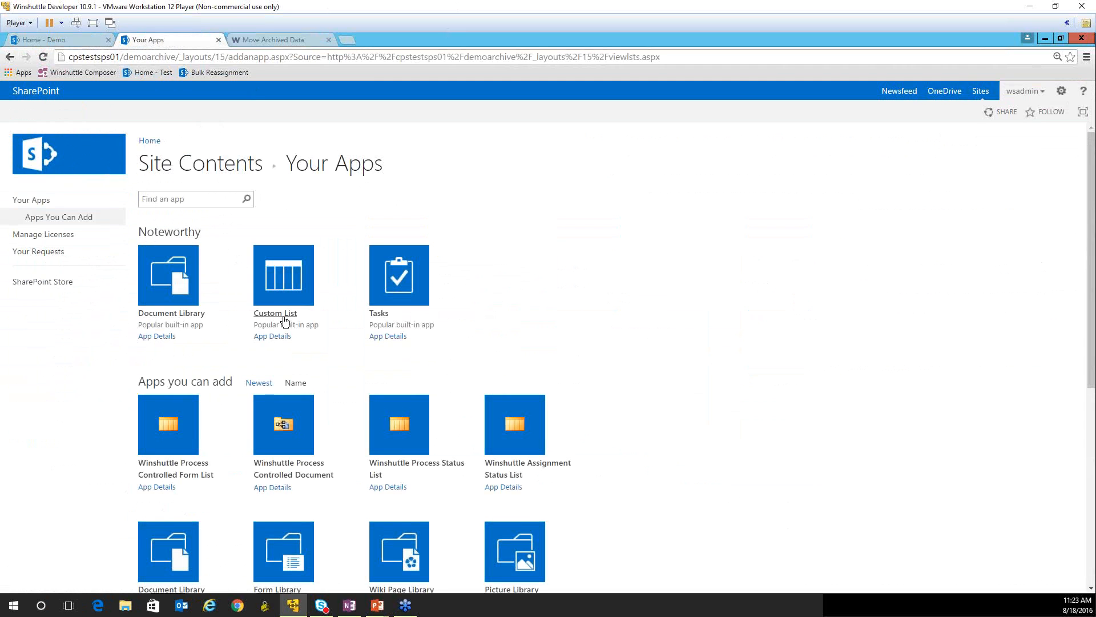
{"action": "left_click", "coordinate": [10, 57]}
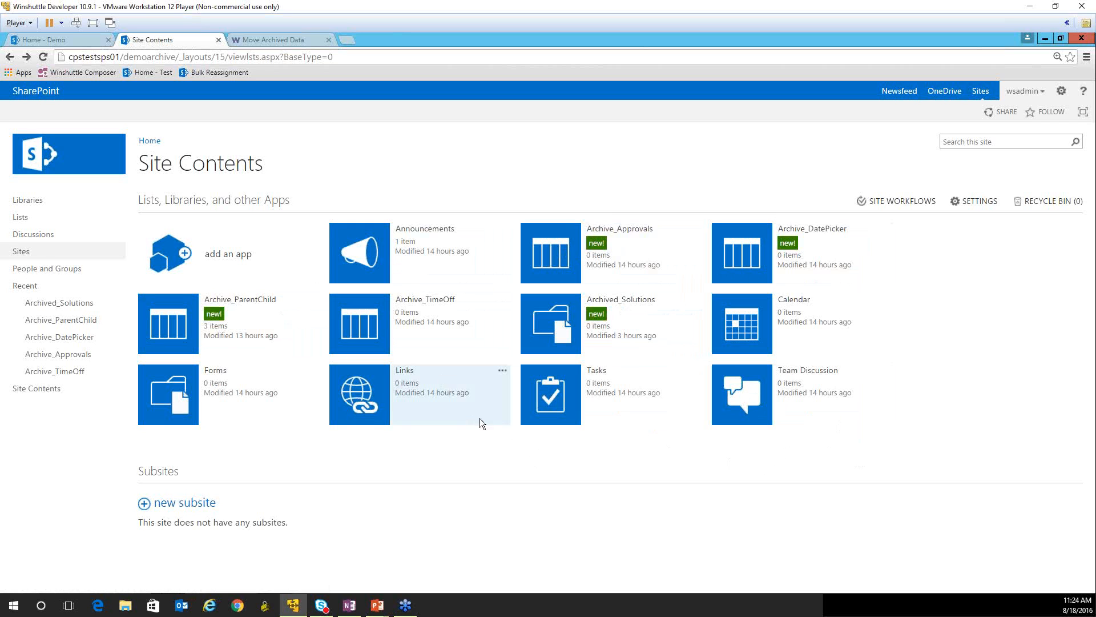
- Try to add a custom list named Archive_TimeOff to the Demo Archive site
{"action": "left_click", "coordinate": [227, 253]}
{"action": "left_click", "coordinate": [292, 315]}
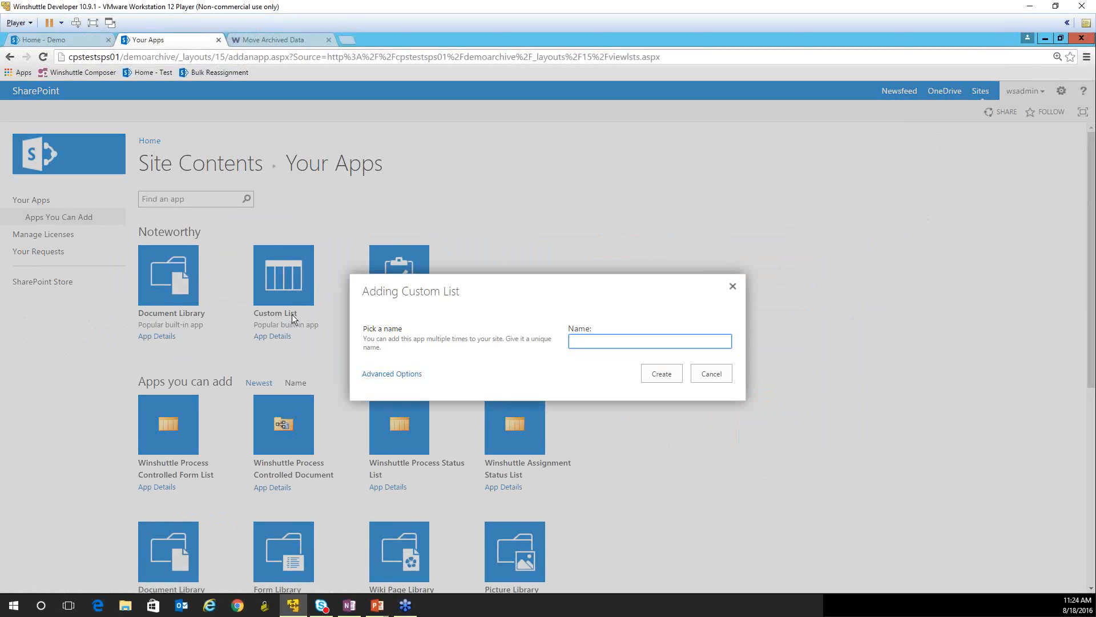
{"action": "type", "text": "Archive"}
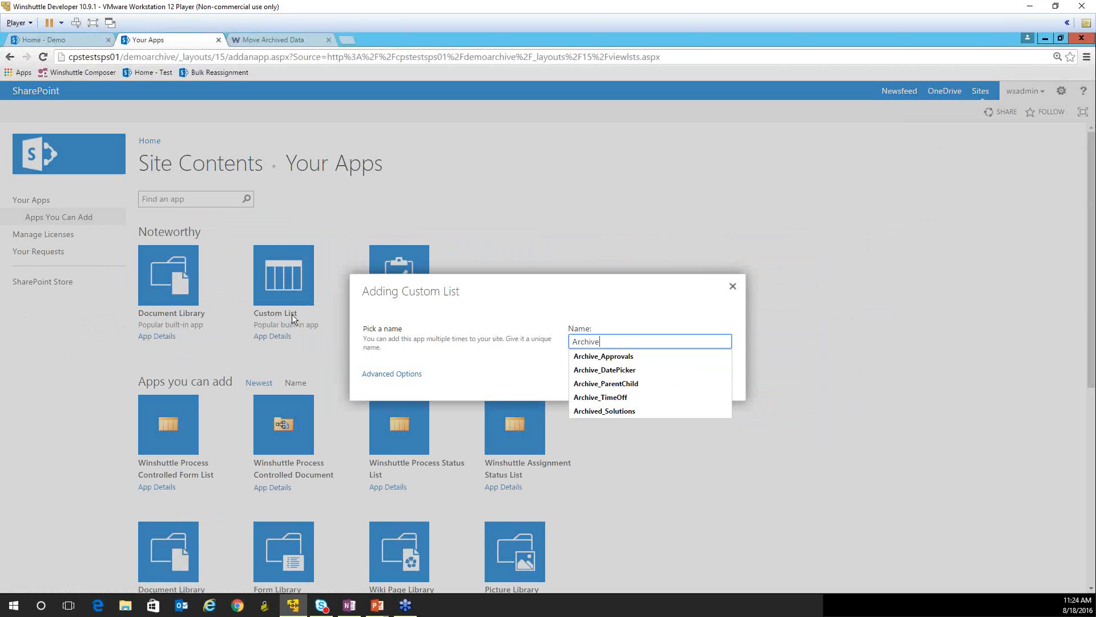
{"action": "type", "text": "_TimeOff"}
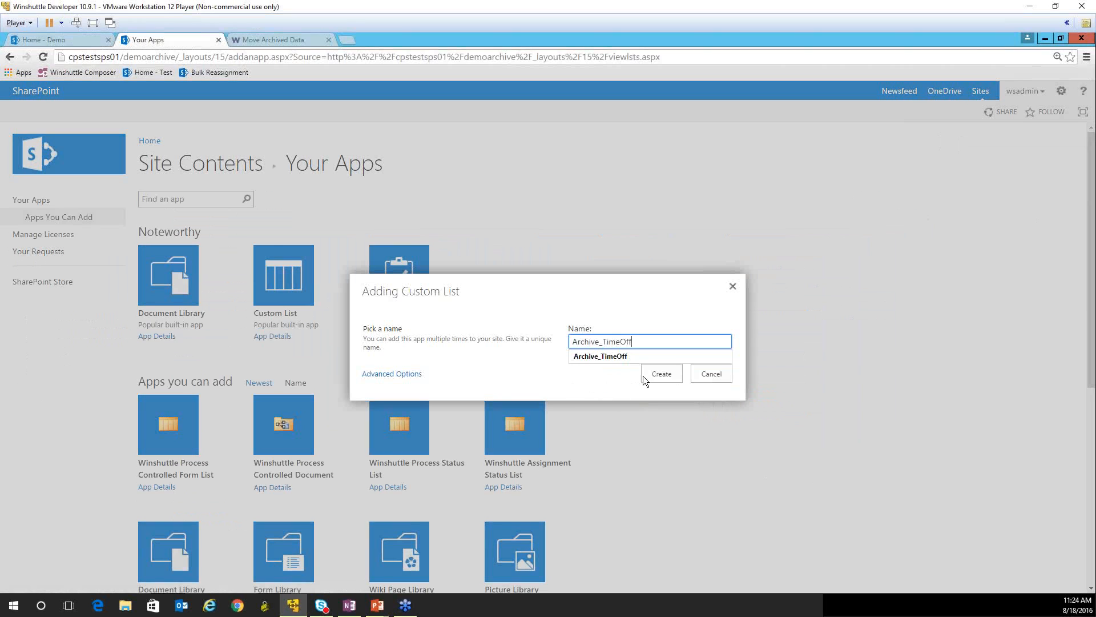
{"action": "left_click", "coordinate": [655, 375]}
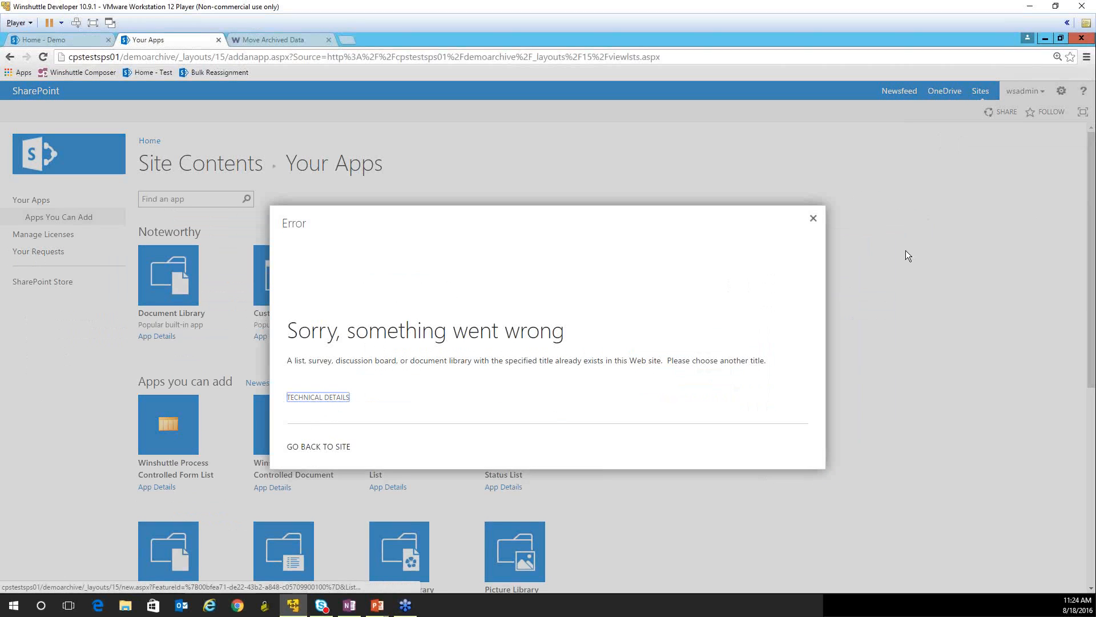
{"action": "left_click", "coordinate": [812, 218]}
- Return to the Demo Archive site's contents and check the existing Archive_TimeOff list
{"action": "scroll", "coordinate": [719, 301], "scroll_direction": "down", "scroll_amount": 6}
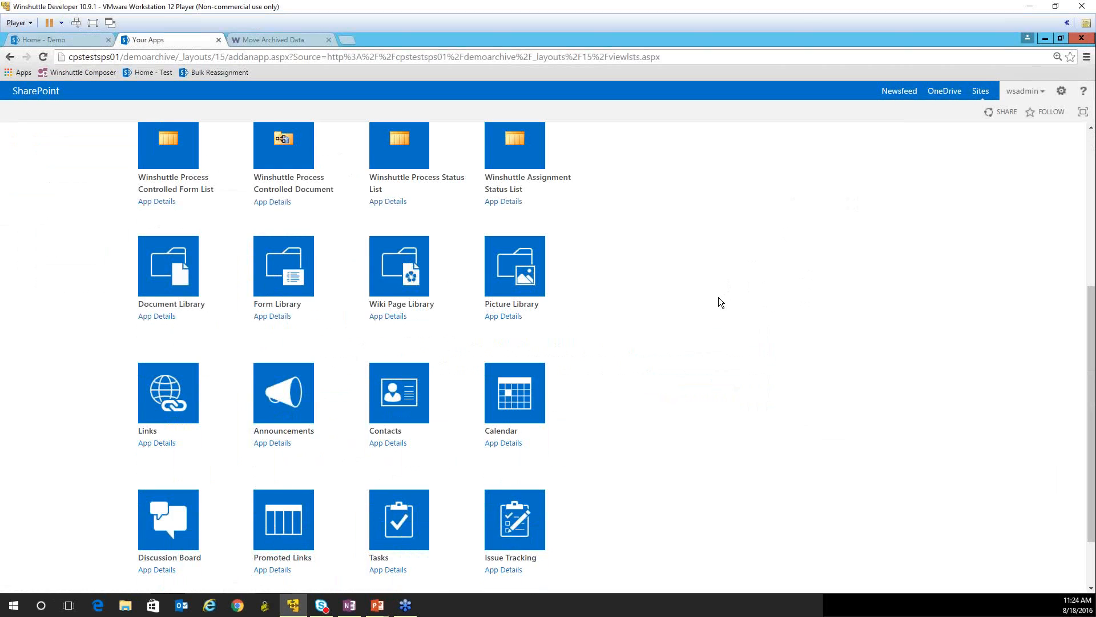
{"action": "scroll", "coordinate": [424, 499], "scroll_direction": "up", "scroll_amount": 6}
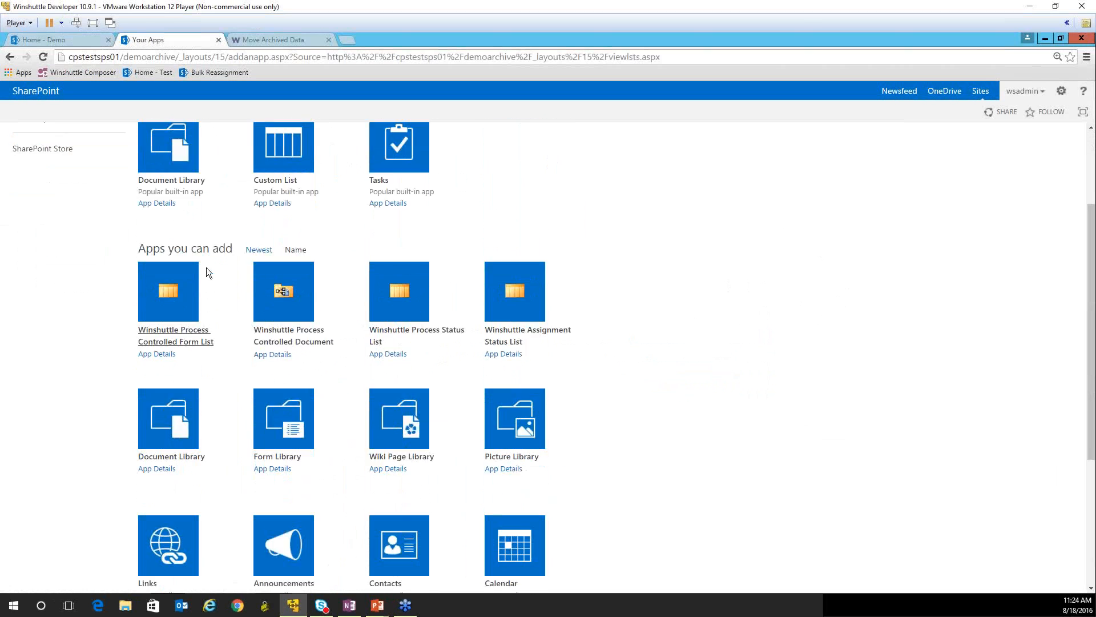
{"action": "left_click", "coordinate": [9, 57]}
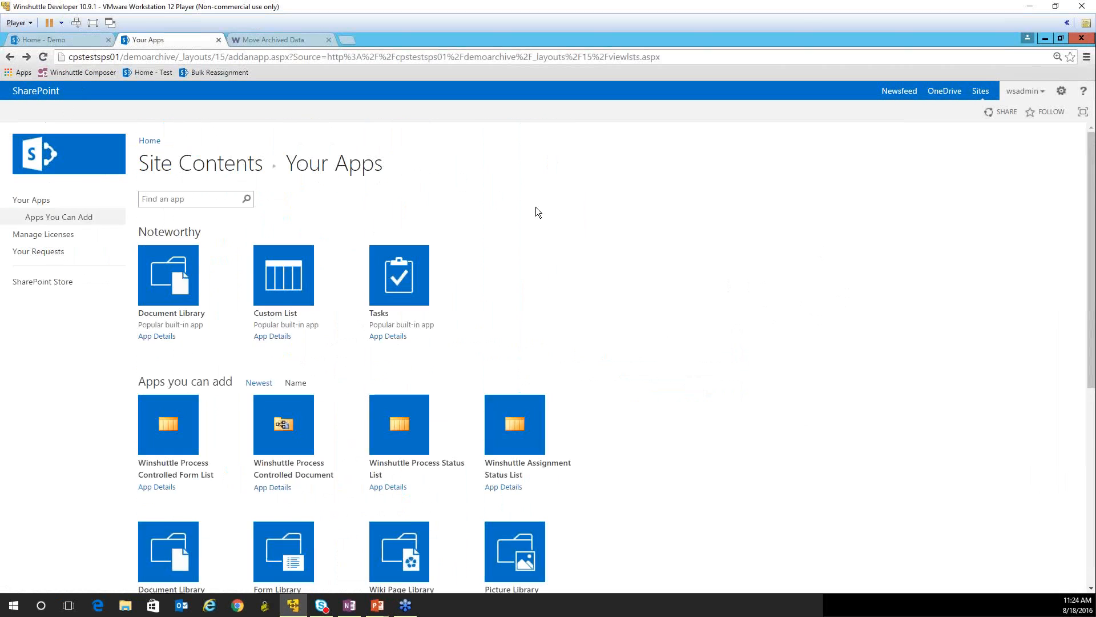
{"action": "left_click", "coordinate": [216, 165]}
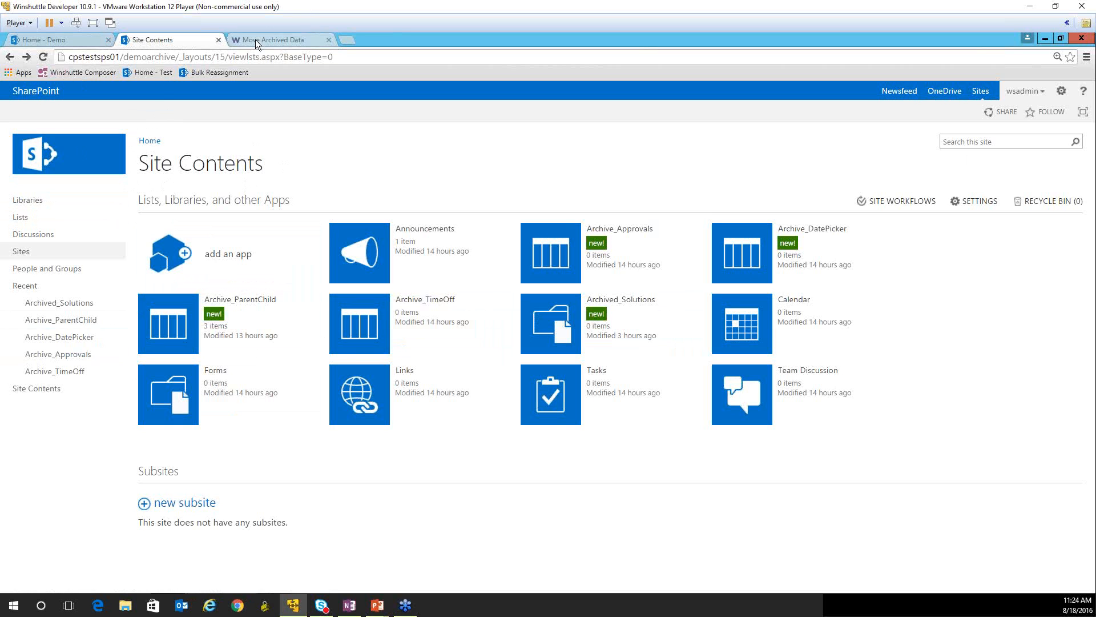
{"action": "left_click", "coordinate": [416, 300]}
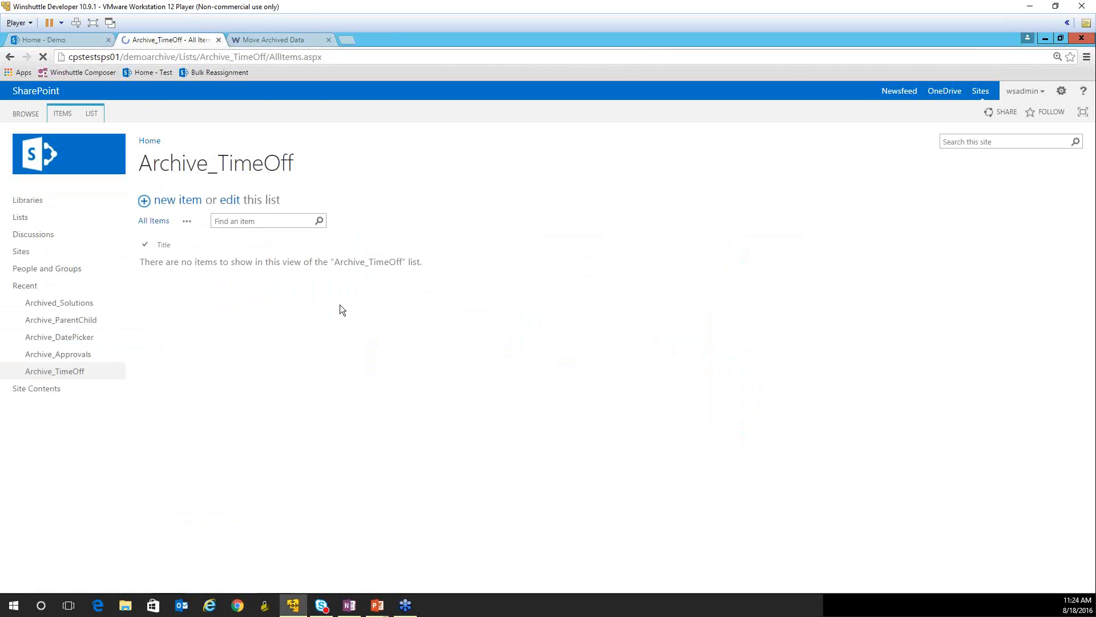
{"action": "left_click", "coordinate": [10, 57]}
{"action": "left_click", "coordinate": [270, 43]}
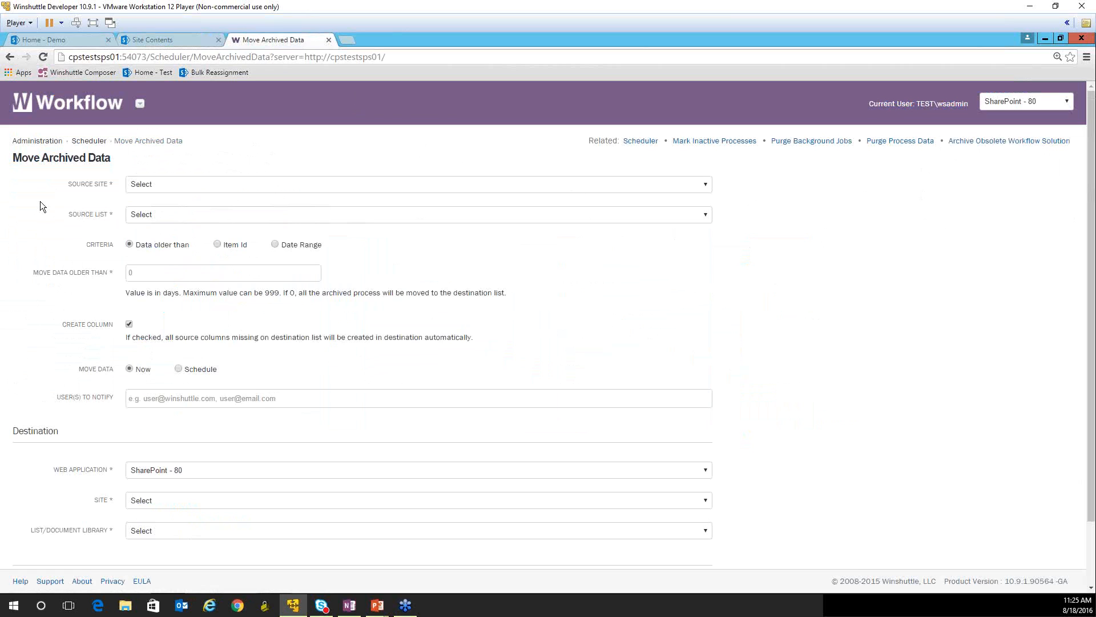
{"action": "left_click", "coordinate": [166, 187]}
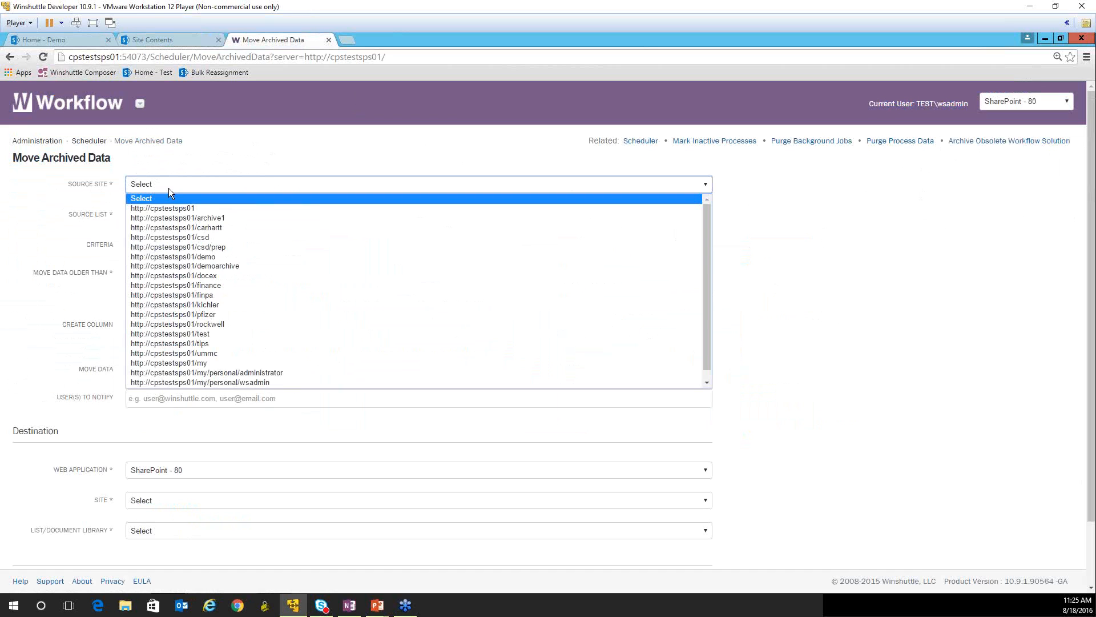
{"action": "left_click", "coordinate": [197, 258]}
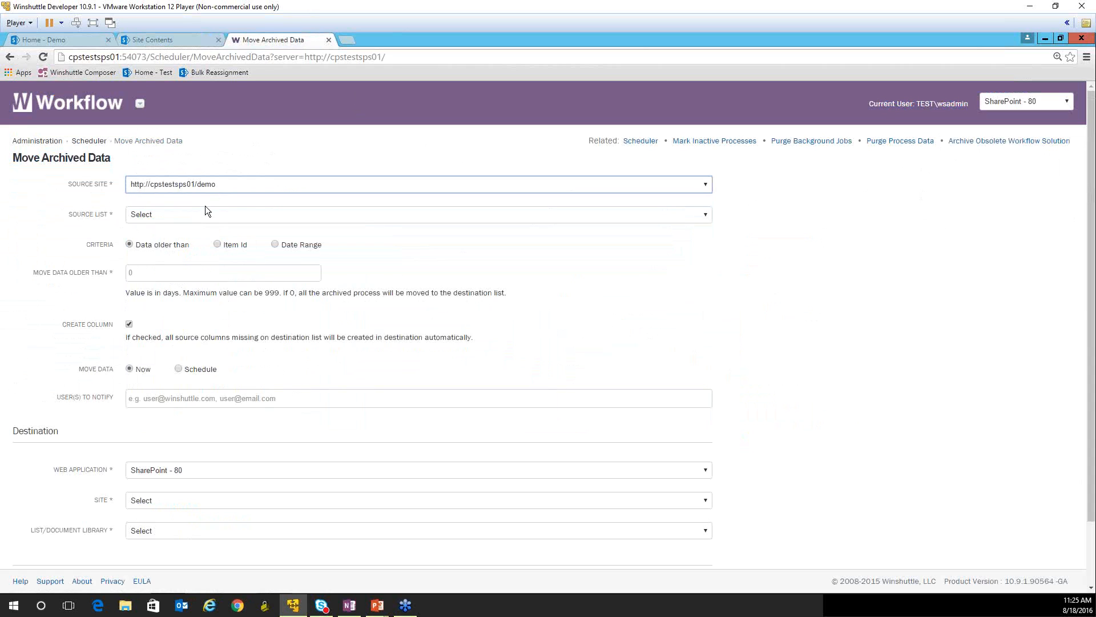
{"action": "left_click", "coordinate": [148, 214]}
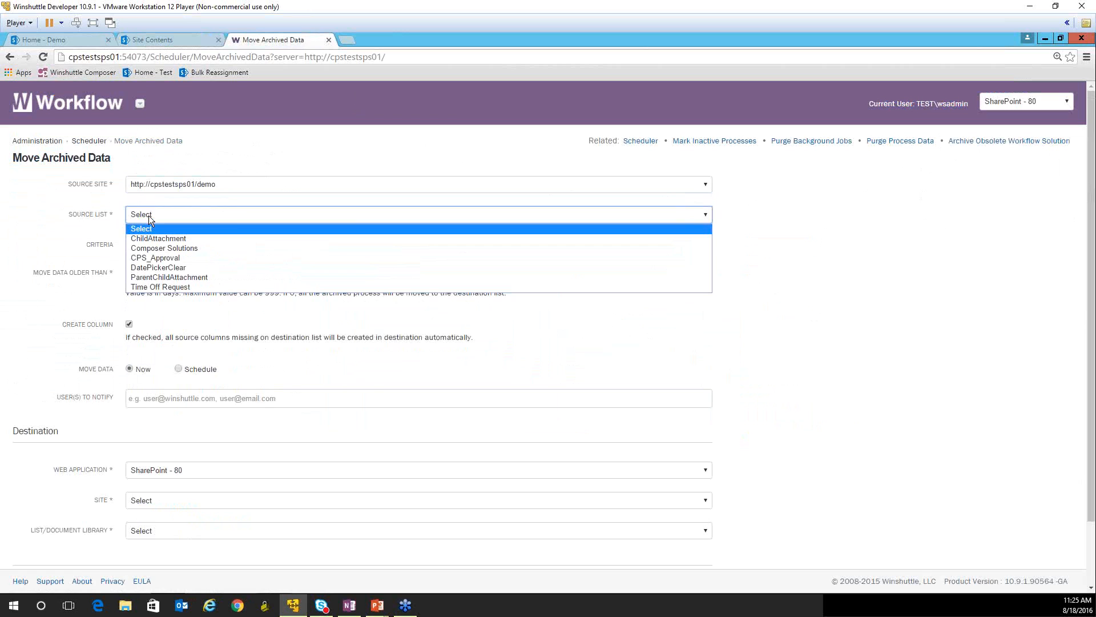
{"action": "left_click", "coordinate": [169, 287]}
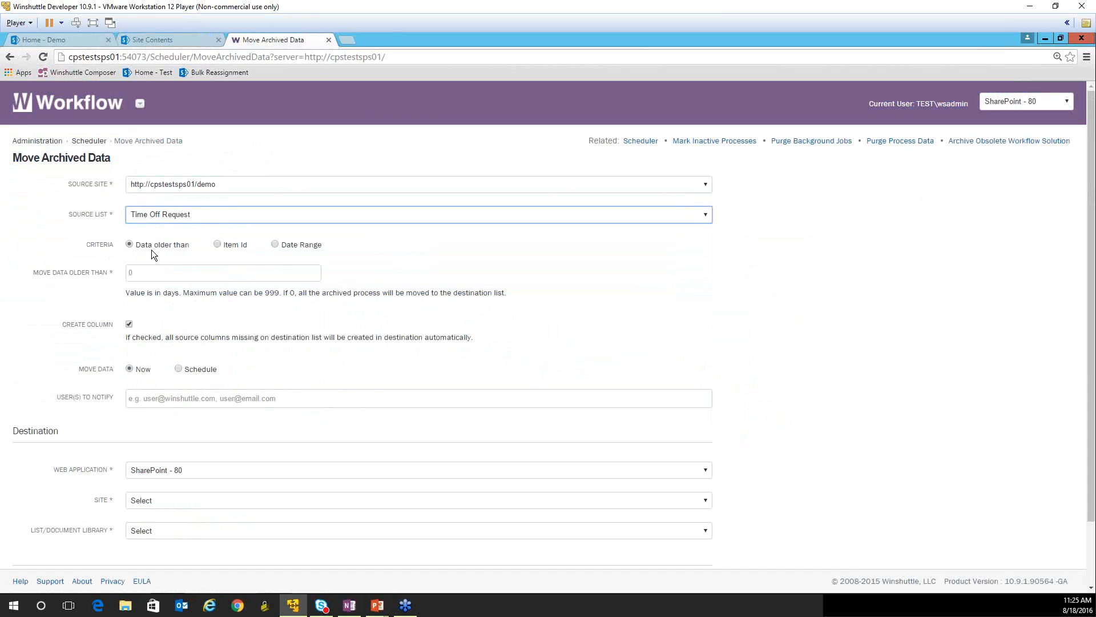
- Set the job to move data older than 0 days and check the items in the demo site's Time Off Request list
{"action": "left_click", "coordinate": [144, 274]}
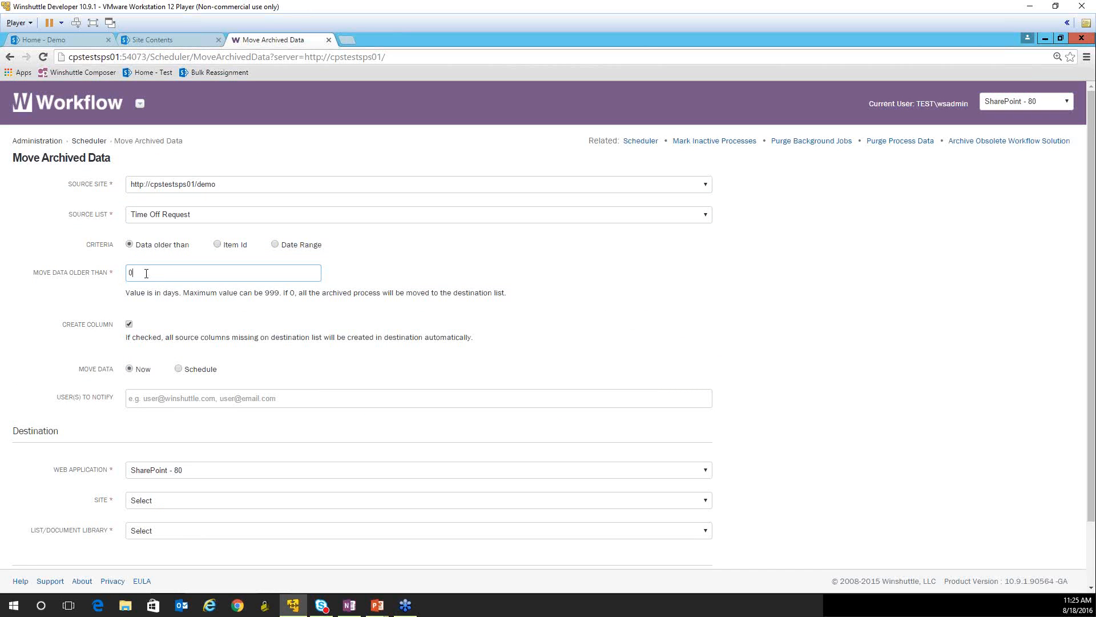
{"action": "left_click", "coordinate": [64, 38]}
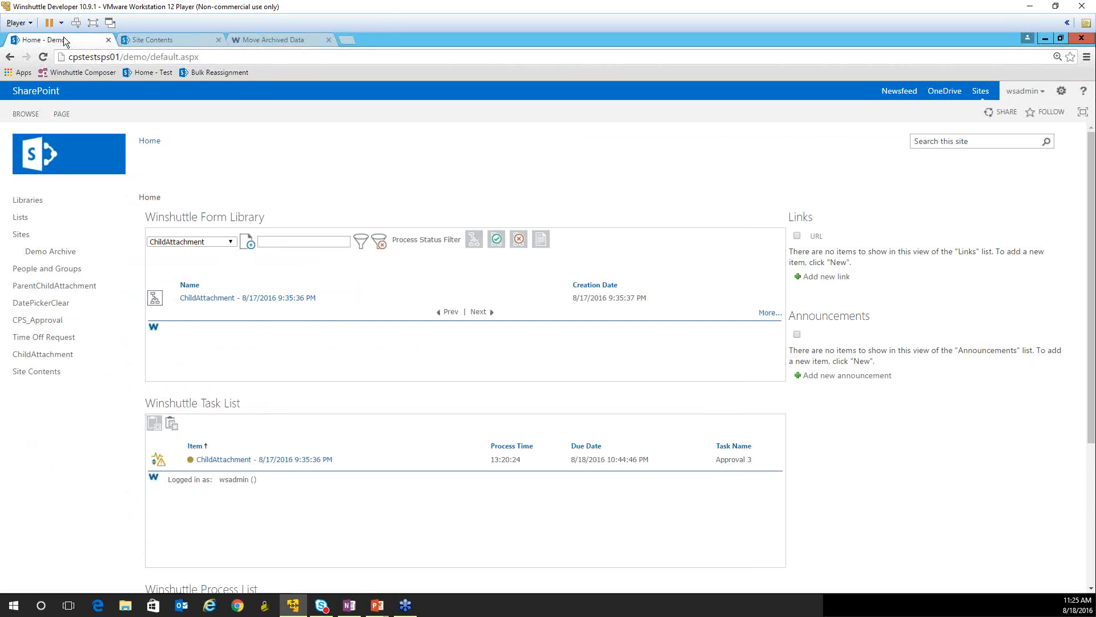
{"action": "left_click", "coordinate": [48, 339]}
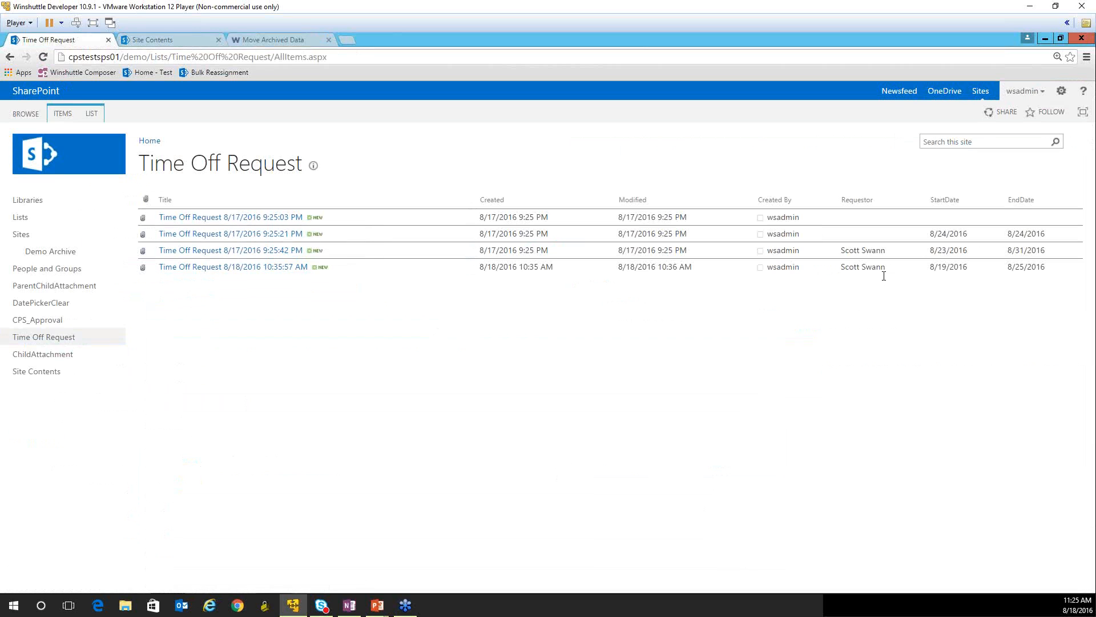
{"action": "left_click", "coordinate": [258, 41]}
{"action": "left_click", "coordinate": [136, 267]}
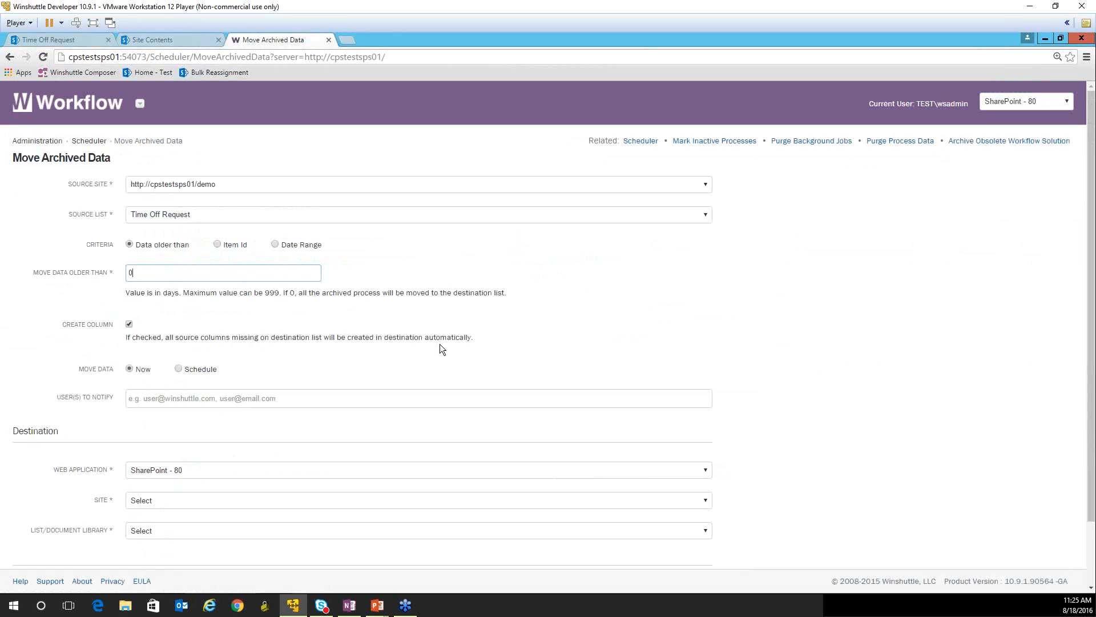
{"action": "left_click", "coordinate": [67, 38]}
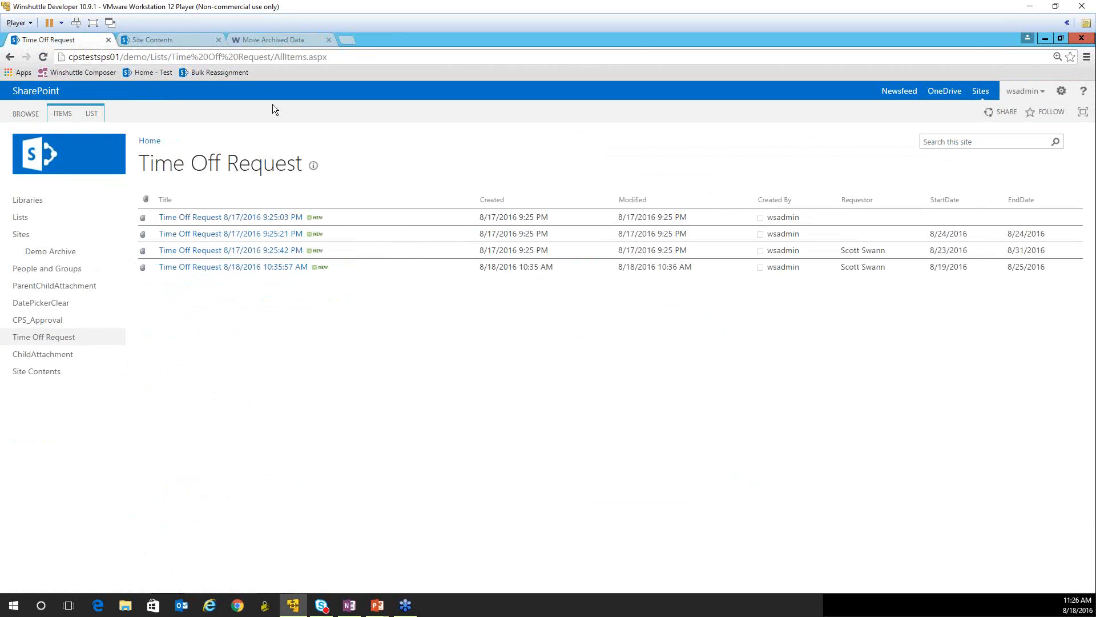
{"action": "left_click", "coordinate": [253, 39]}
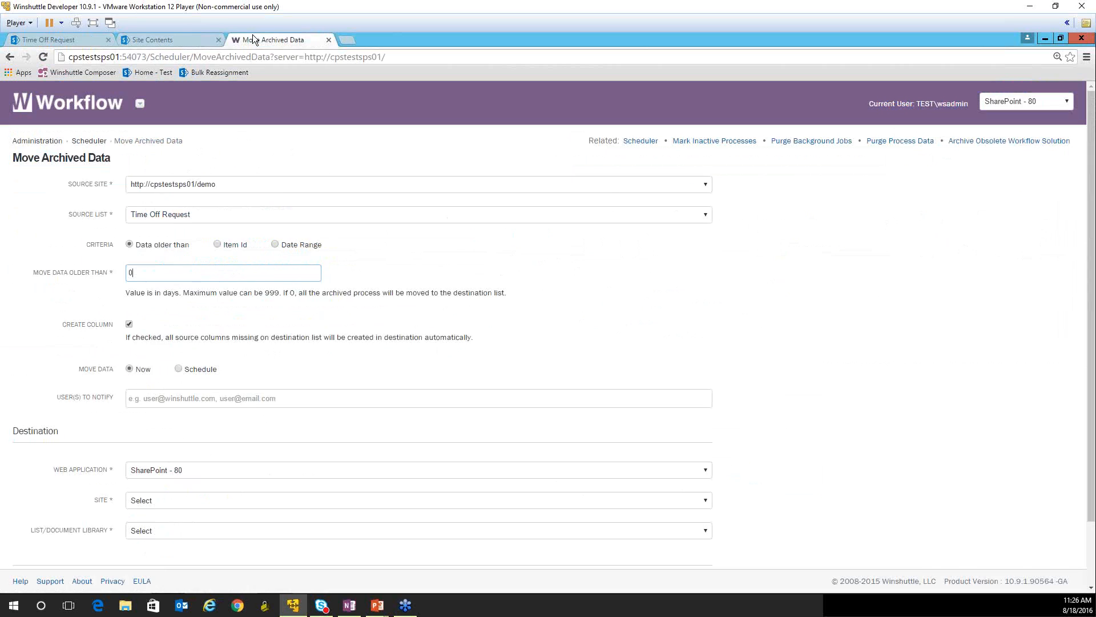
- Try scheduling the data move for the 30th, look over the available run times, and switch back to moving the data now
{"action": "left_click", "coordinate": [179, 369]}
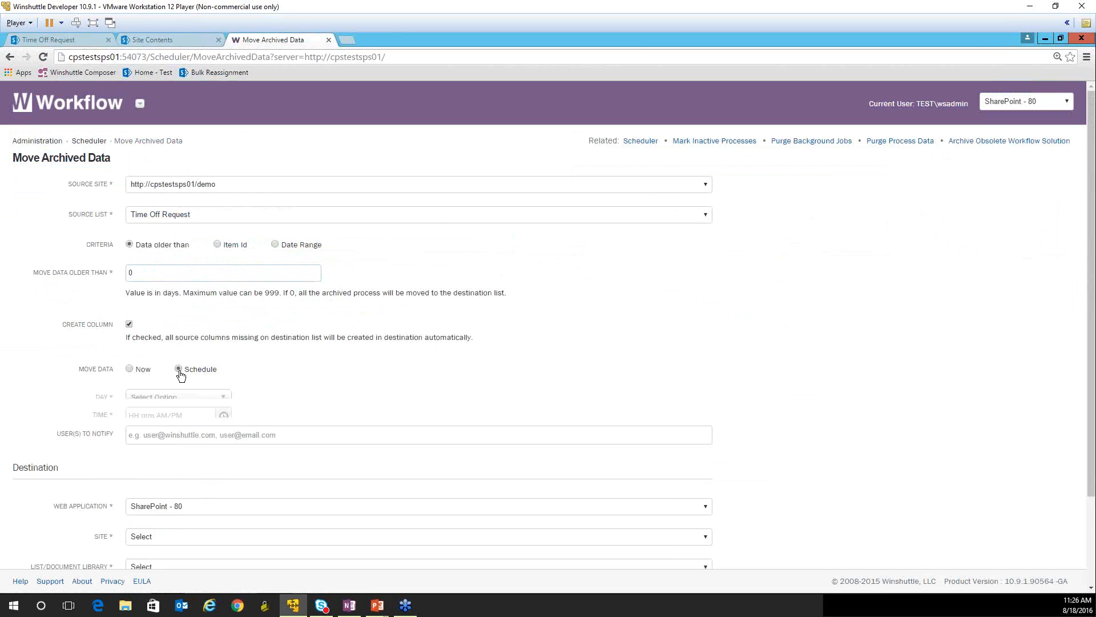
{"action": "left_click", "coordinate": [171, 399]}
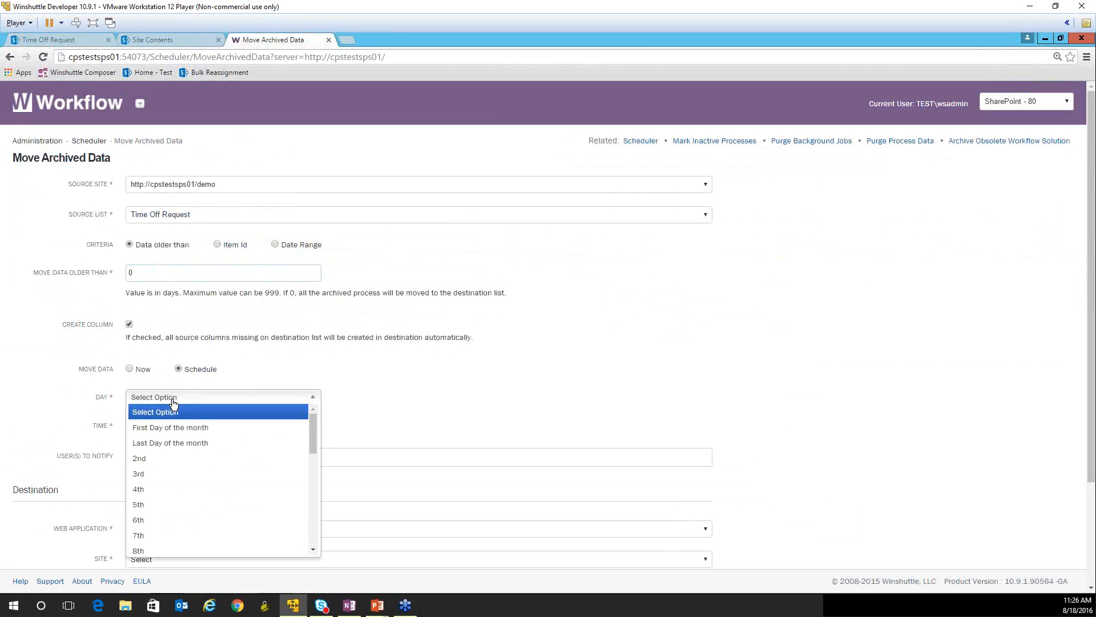
{"action": "left_click_drag", "start_coordinate": [314, 438], "coordinate": [326, 530]}
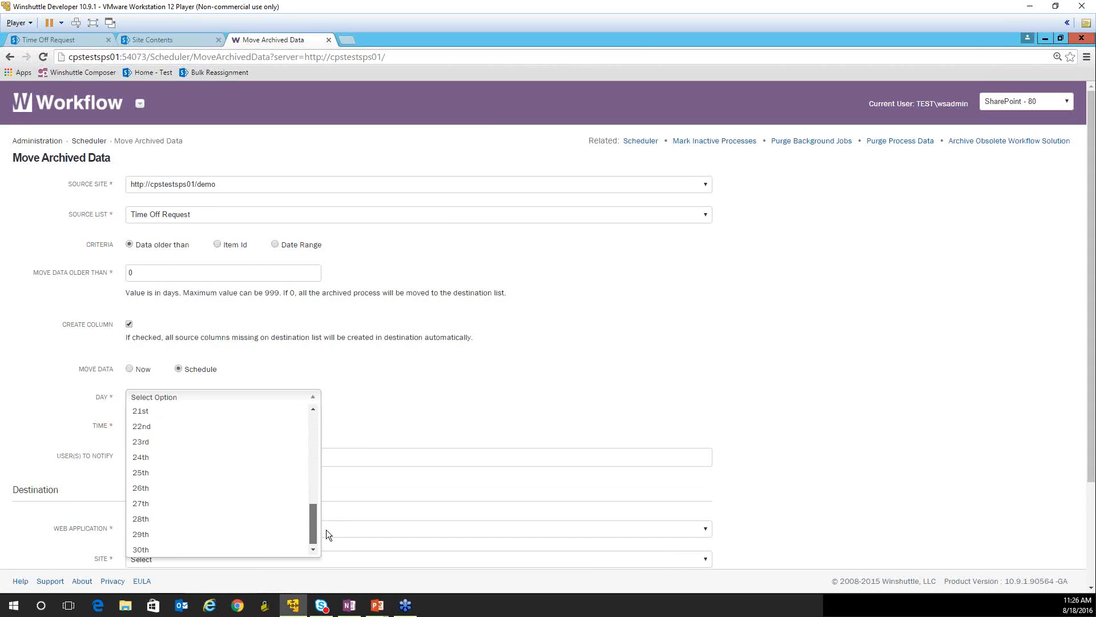
{"action": "left_click", "coordinate": [194, 548]}
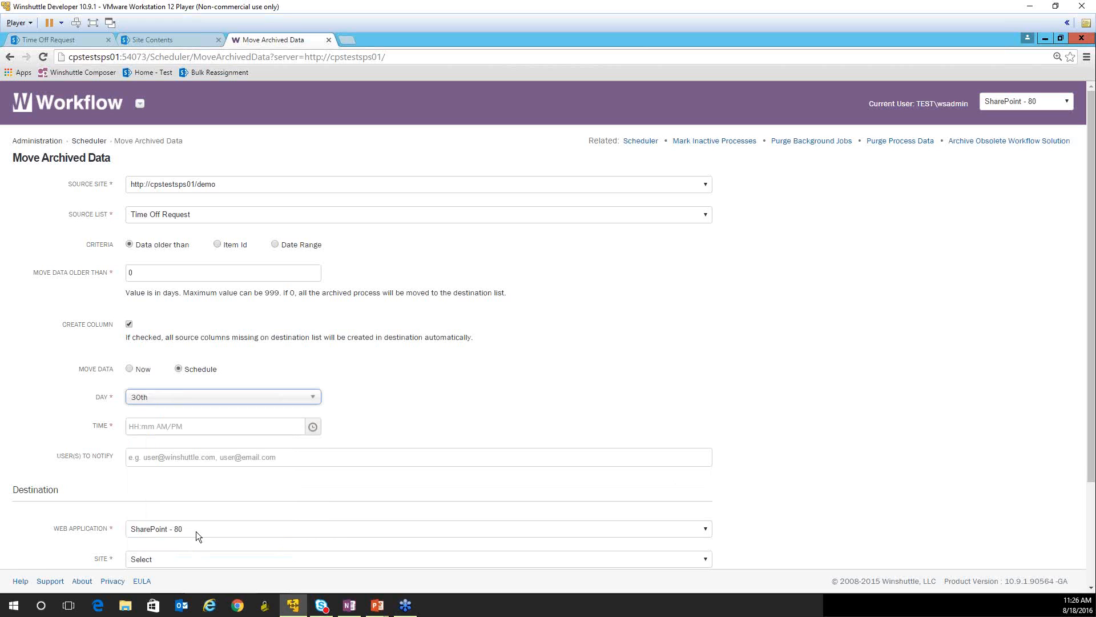
{"action": "left_click", "coordinate": [306, 430]}
{"action": "left_click_drag", "start_coordinate": [315, 473], "coordinate": [316, 546]}
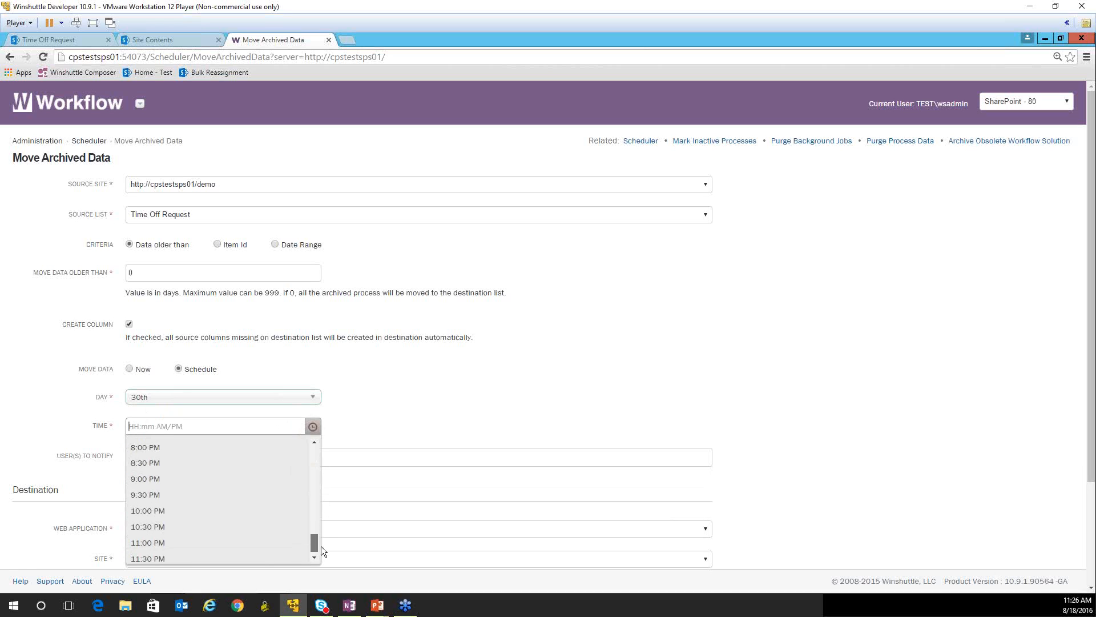
{"action": "left_click", "coordinate": [430, 371]}
{"action": "left_click", "coordinate": [184, 402]}
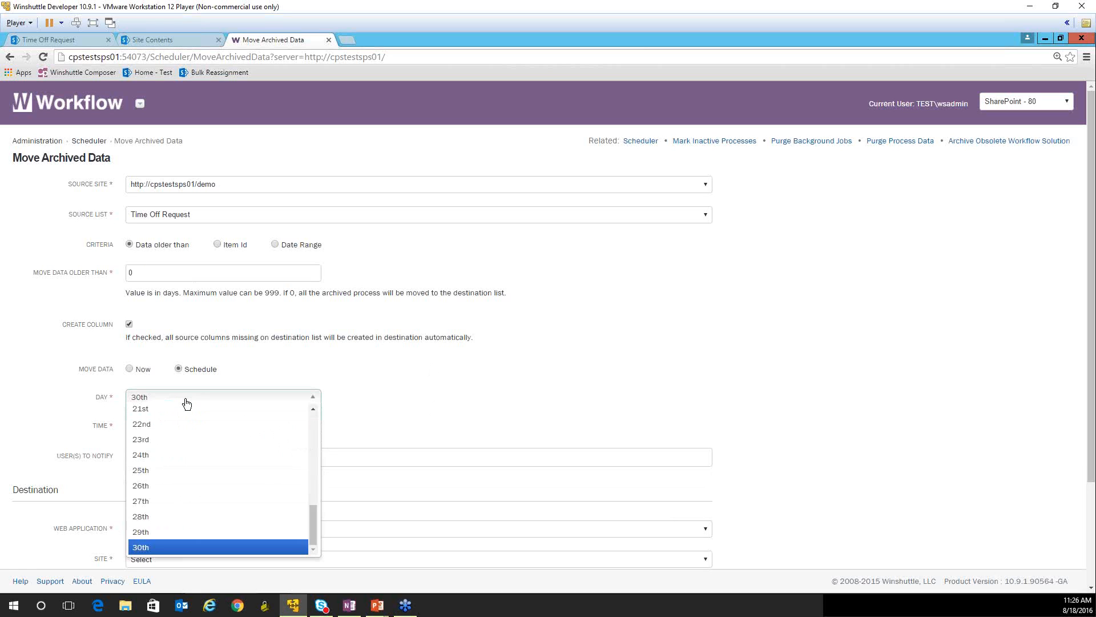
{"action": "left_click", "coordinate": [130, 369]}
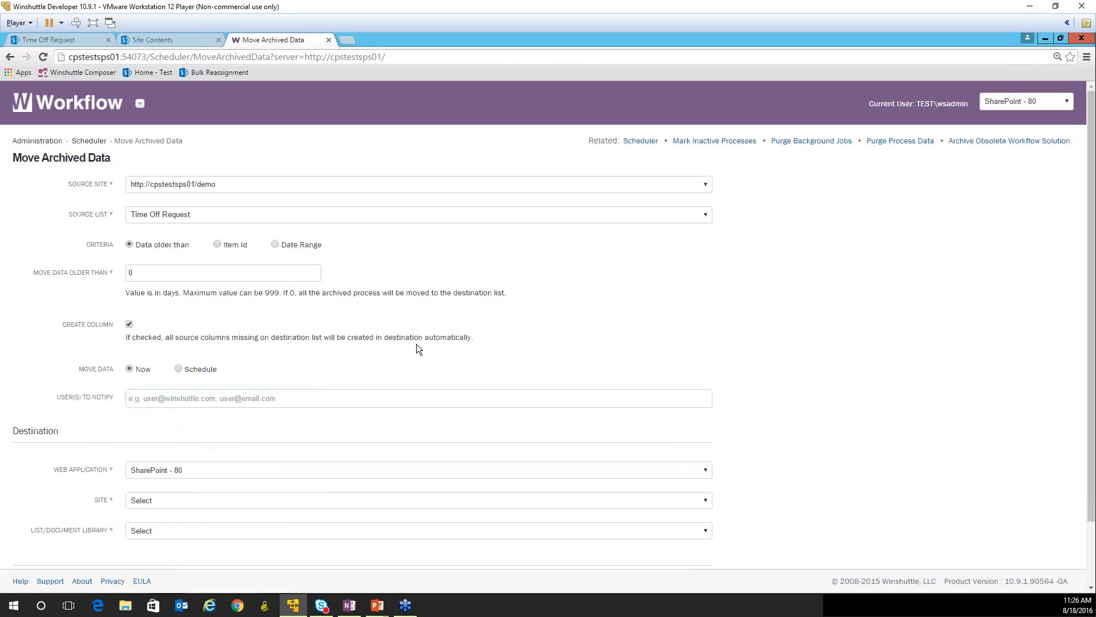
{"action": "left_click", "coordinate": [175, 401]}
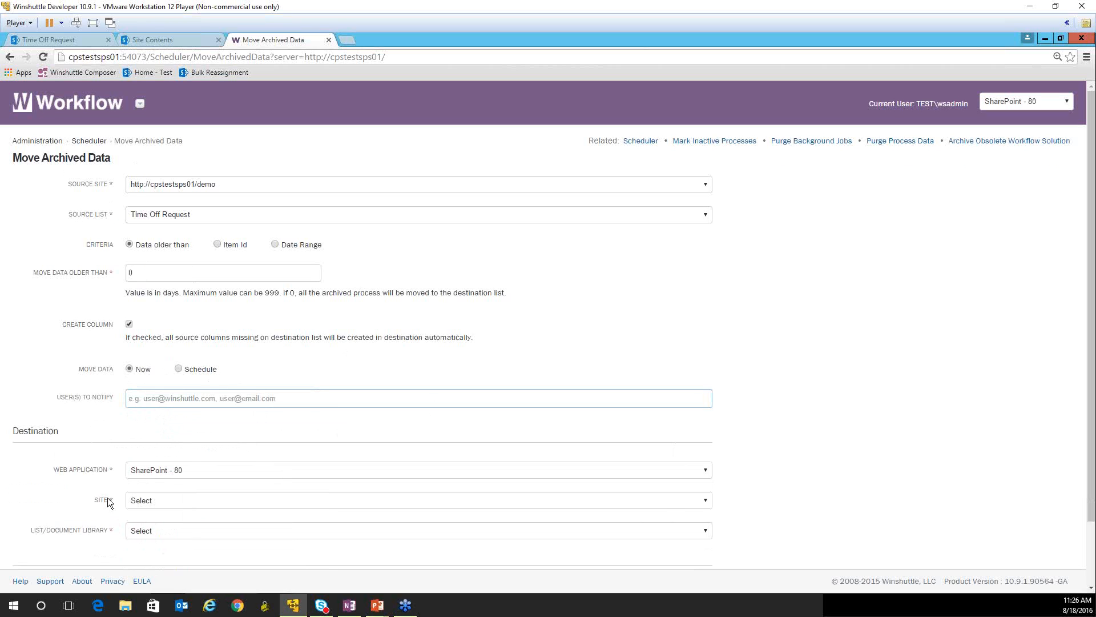
{"action": "left_click", "coordinate": [208, 469]}
{"action": "left_click", "coordinate": [208, 468]}
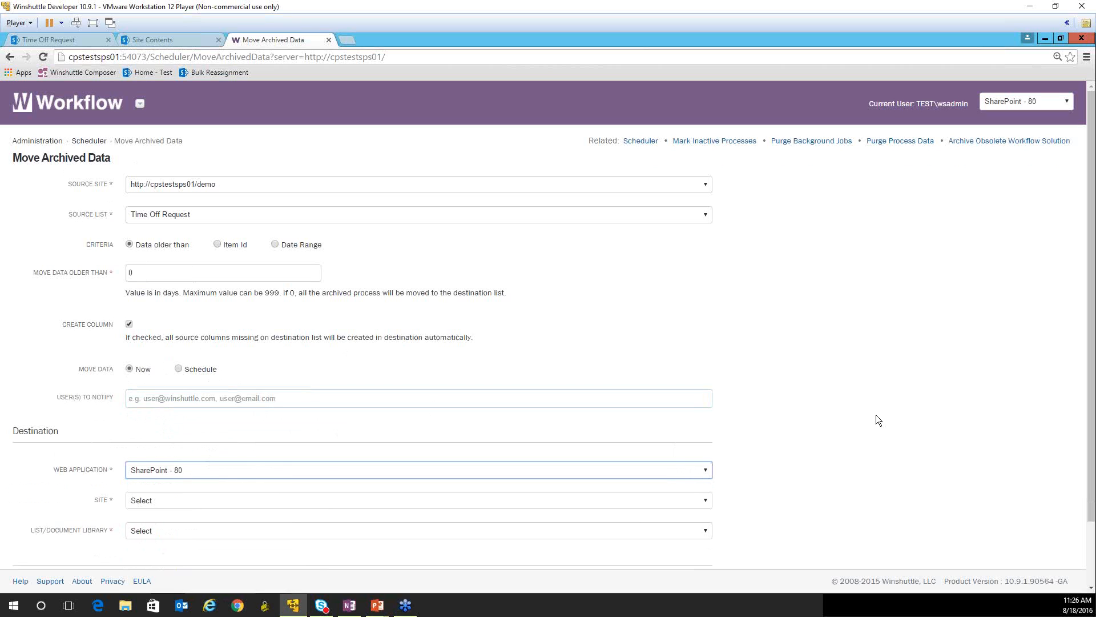
{"action": "left_click_drag", "start_coordinate": [1093, 372], "coordinate": [1093, 434]}
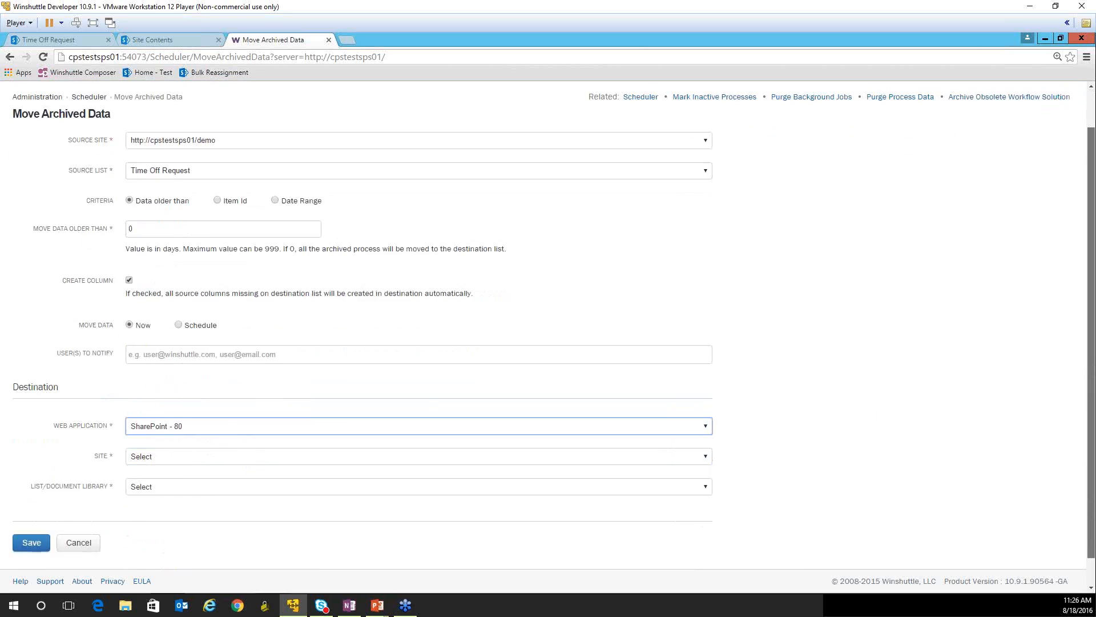
{"action": "left_click", "coordinate": [156, 429]}
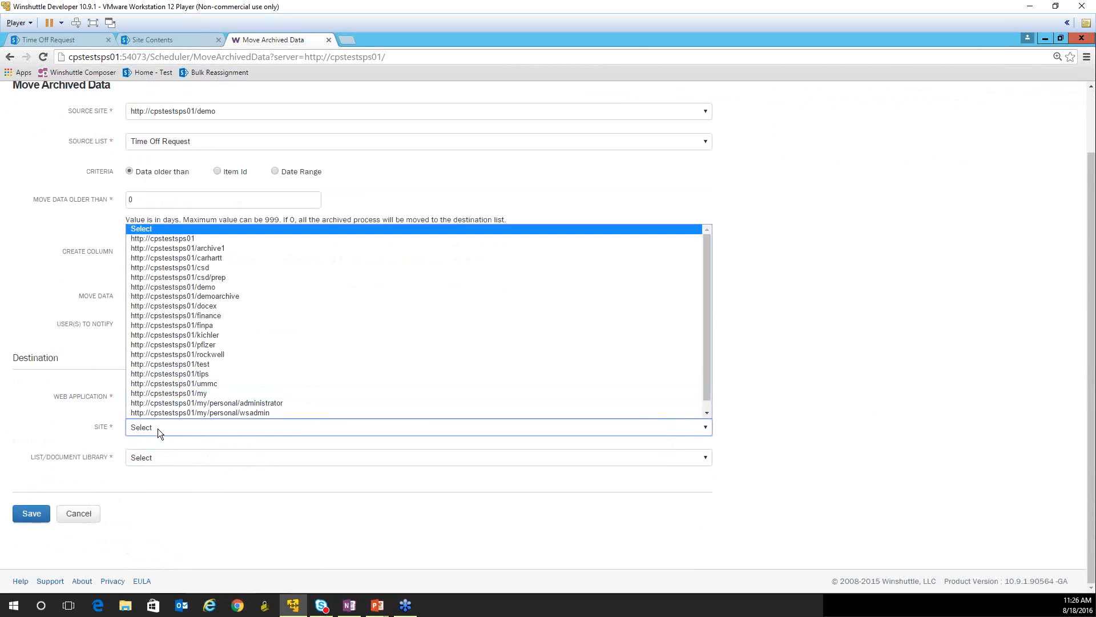
{"action": "left_click", "coordinate": [218, 296]}
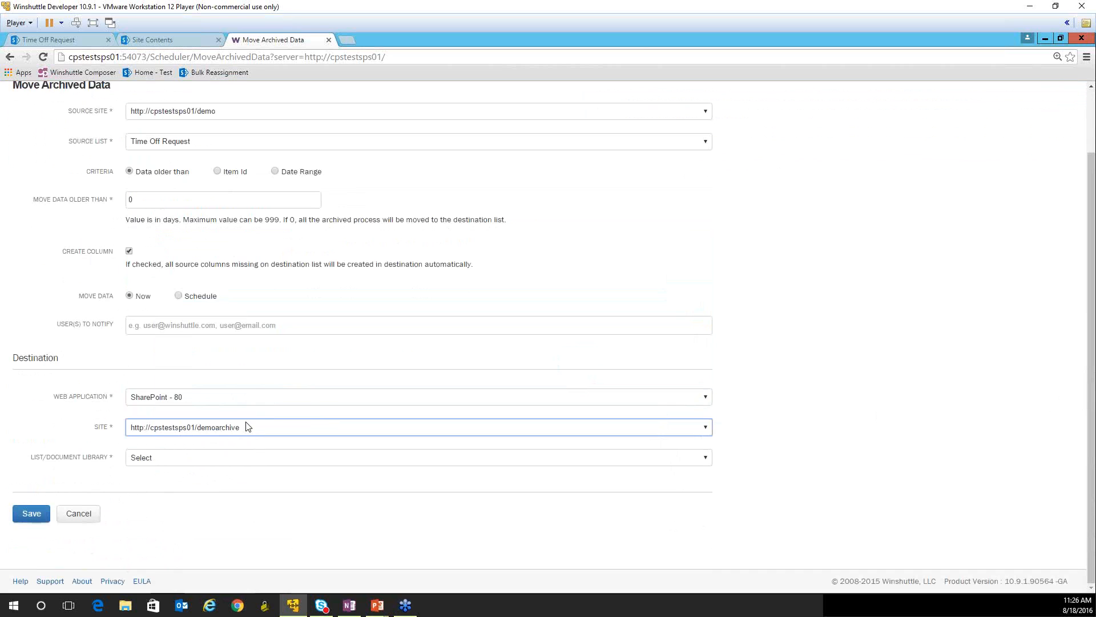
- Check the Archive_TimeOff list on the Demo Archive site and select it as the job's destination list
{"action": "left_click", "coordinate": [181, 43]}
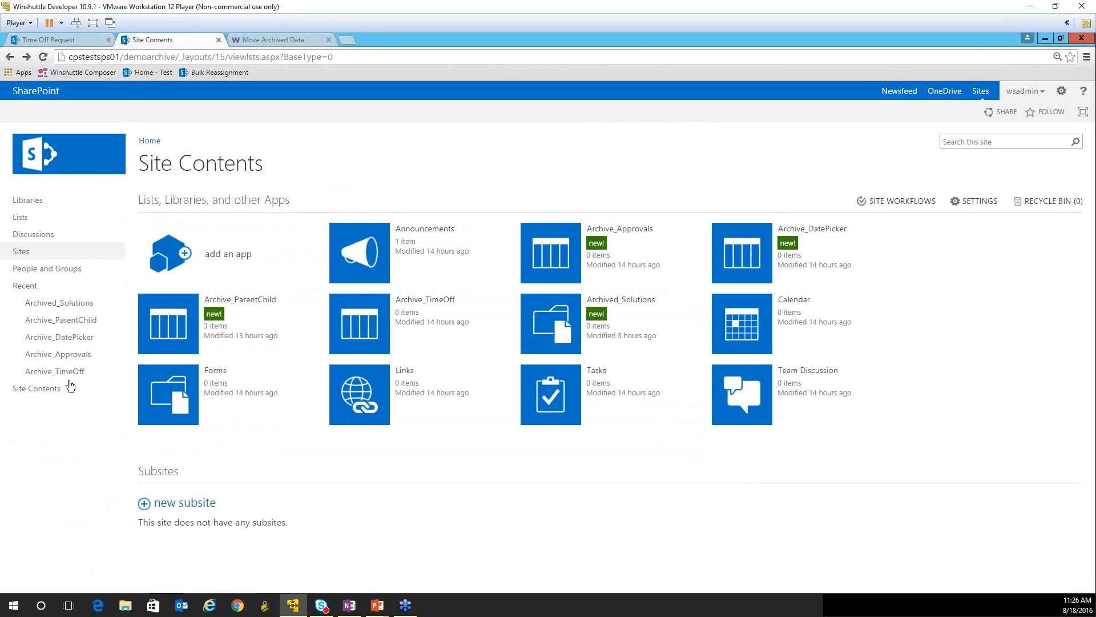
{"action": "left_click", "coordinate": [67, 374]}
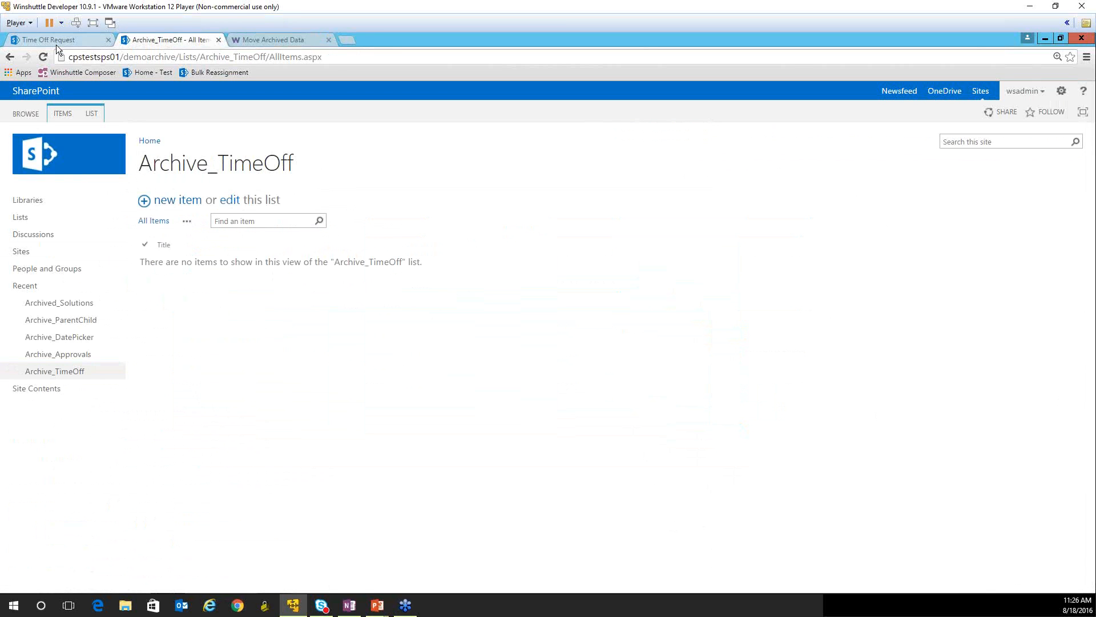
{"action": "left_click", "coordinate": [258, 41]}
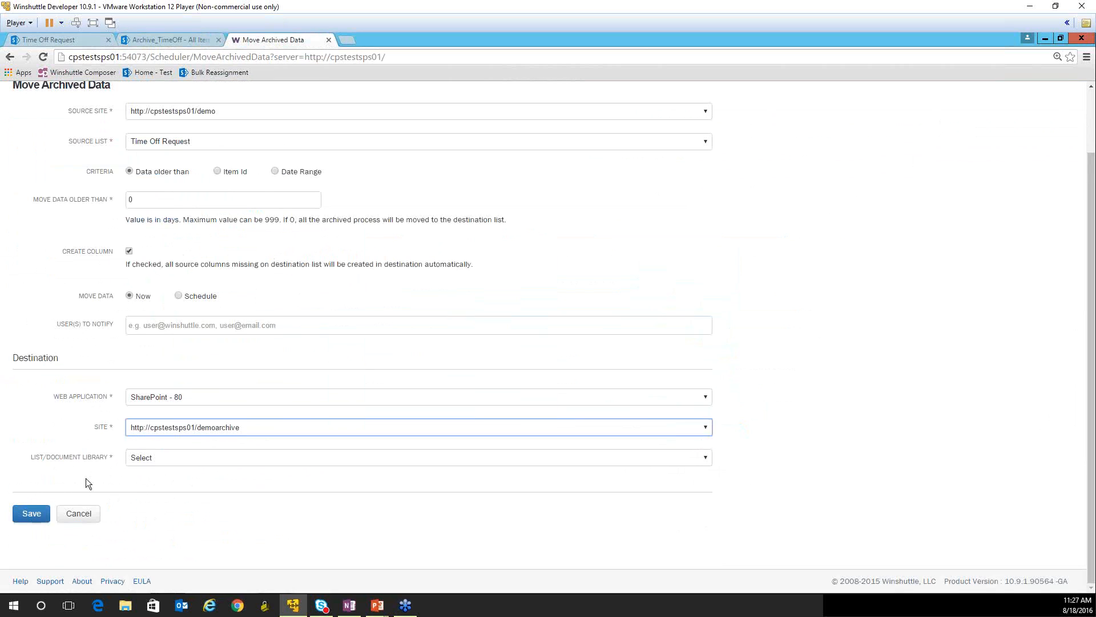
{"action": "left_click", "coordinate": [153, 460]}
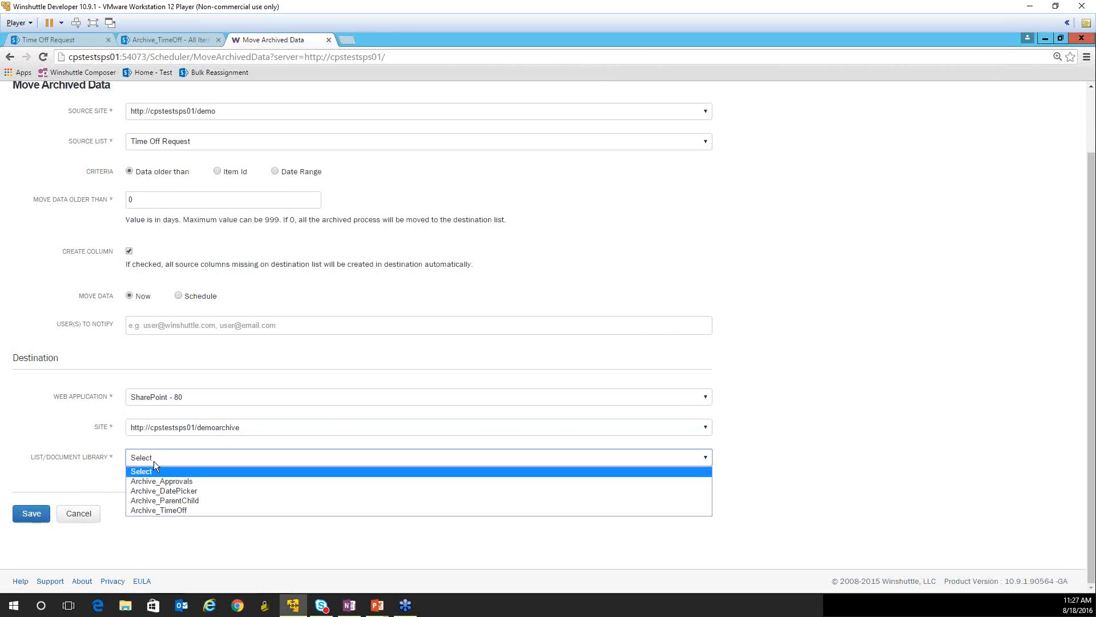
{"action": "left_click", "coordinate": [162, 510]}
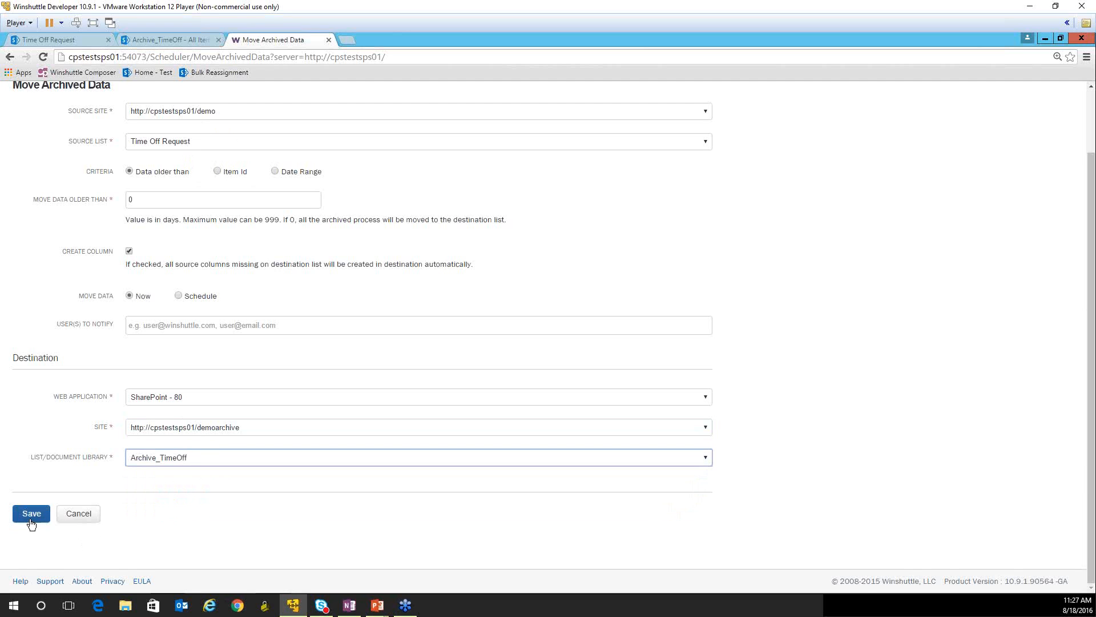
- Review the Move Archived Data settings, save the job, and check its entry among the scheduled jobs
{"action": "scroll", "coordinate": [122, 466], "scroll_direction": "up", "scroll_amount": 2}
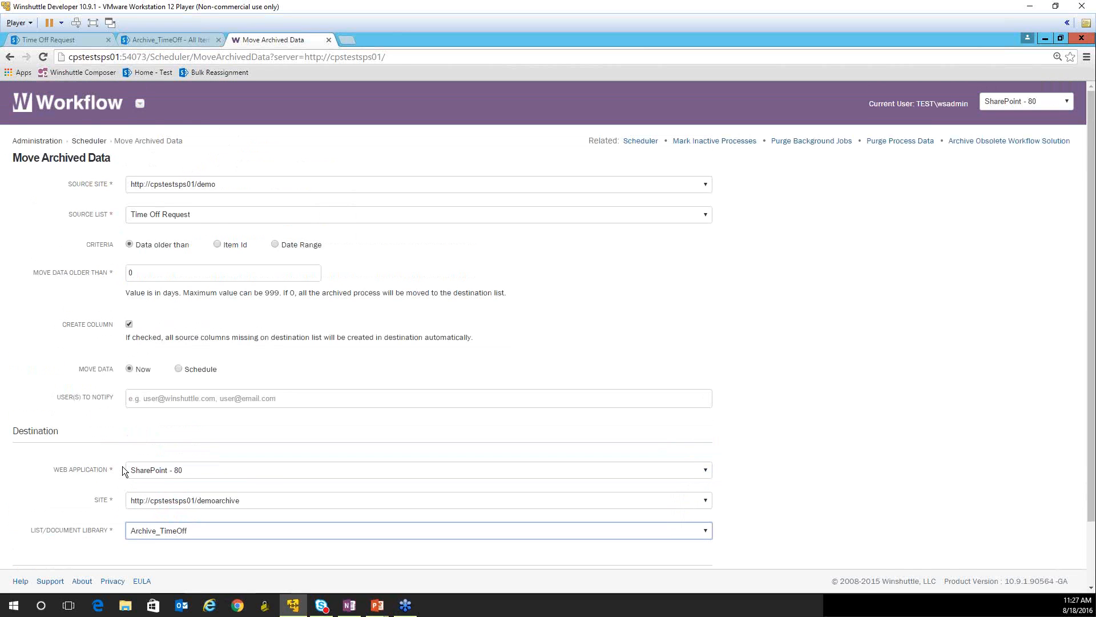
{"action": "scroll", "coordinate": [122, 469], "scroll_direction": "down", "scroll_amount": 2}
{"action": "scroll", "coordinate": [166, 404], "scroll_direction": "up", "scroll_amount": 2}
{"action": "scroll", "coordinate": [168, 394], "scroll_direction": "down", "scroll_amount": 2}
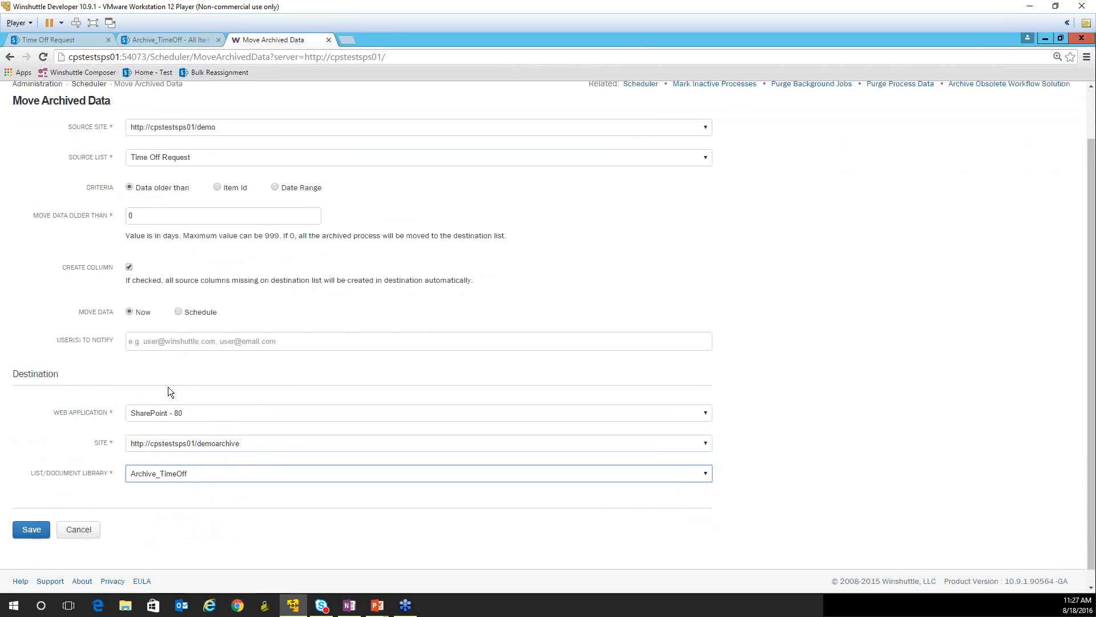
{"action": "left_click", "coordinate": [26, 515]}
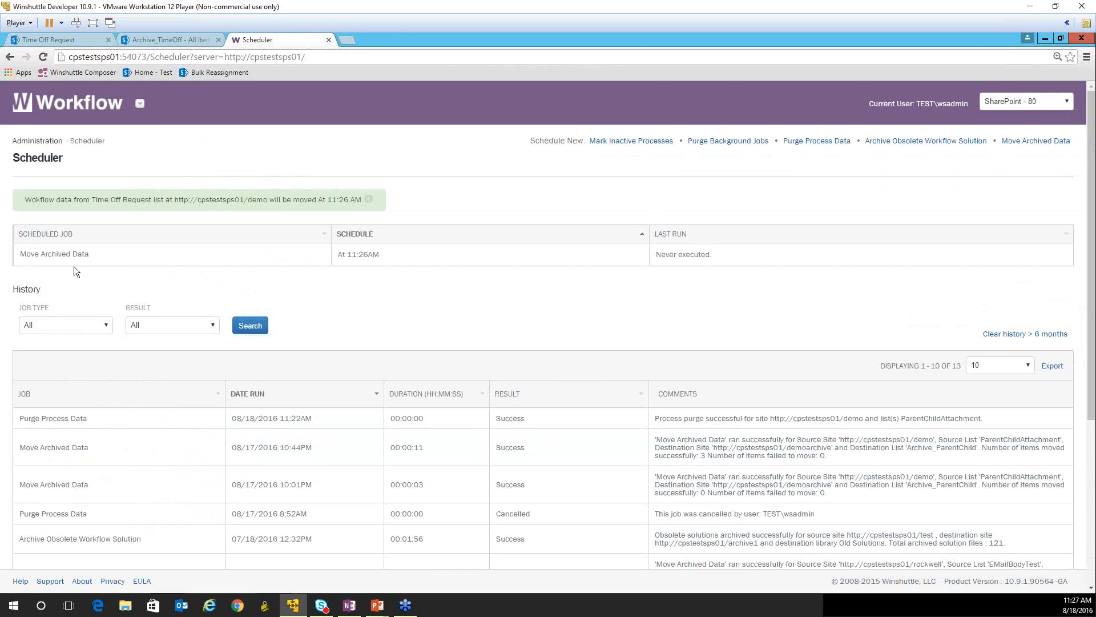
{"action": "left_click_drag", "start_coordinate": [20, 254], "coordinate": [90, 254]}
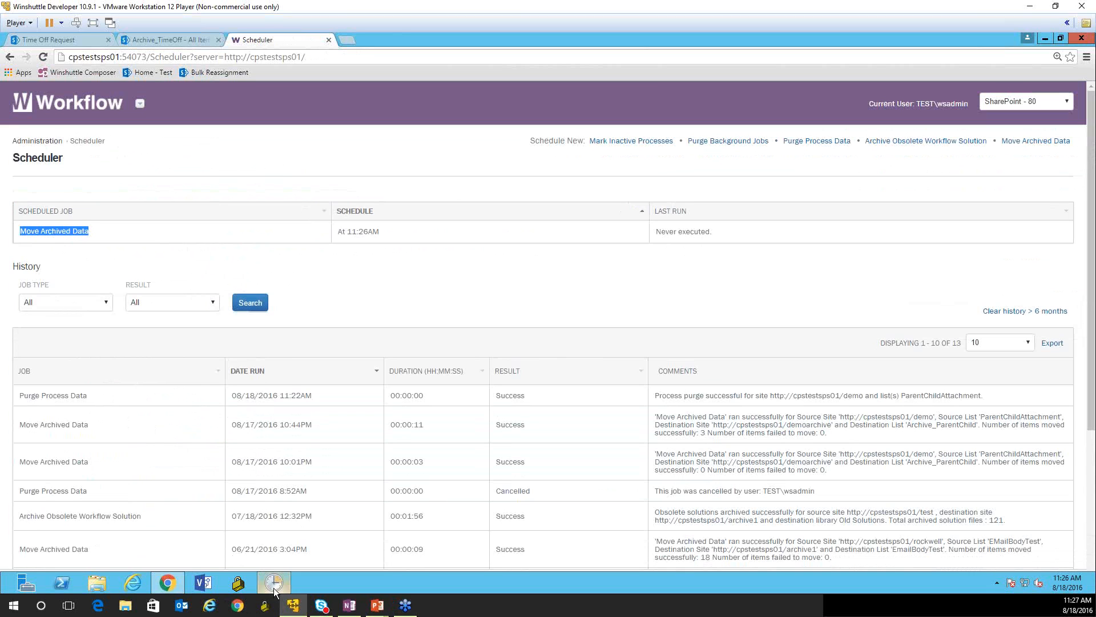
- Switch to Task Scheduler, refresh the task library, run the Winshuttle Service task, and return to the Workflow Scheduler
{"action": "left_click", "coordinate": [272, 587]}
{"action": "right_click", "coordinate": [174, 217]}
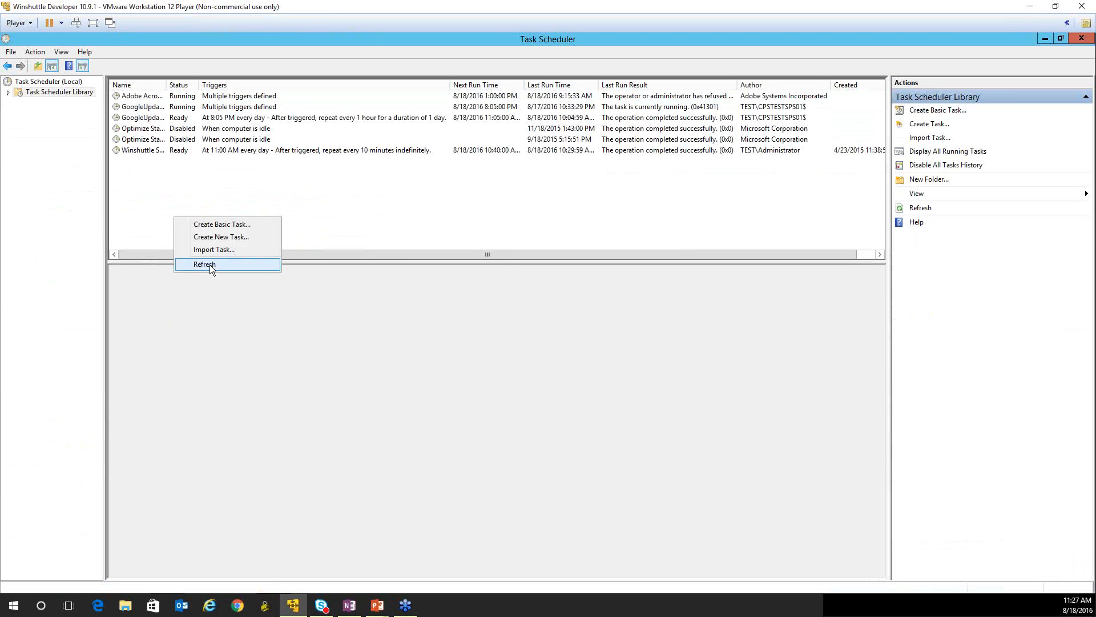
{"action": "left_click", "coordinate": [210, 265]}
{"action": "left_click", "coordinate": [144, 150]}
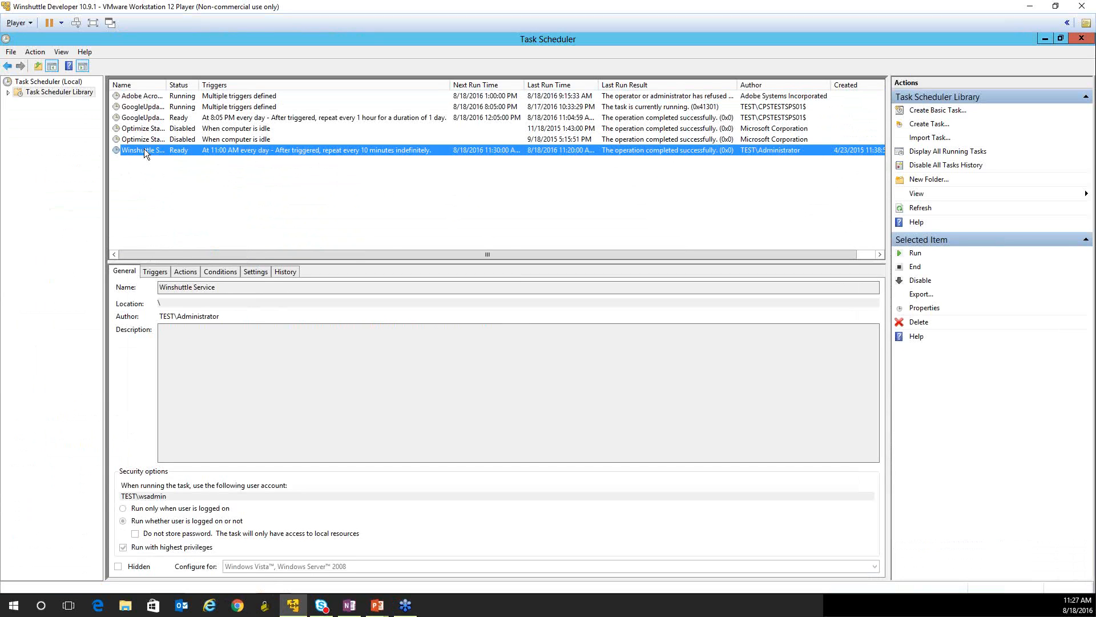
{"action": "right_click", "coordinate": [144, 148]}
{"action": "left_click", "coordinate": [170, 156]}
{"action": "left_click", "coordinate": [1045, 38]}
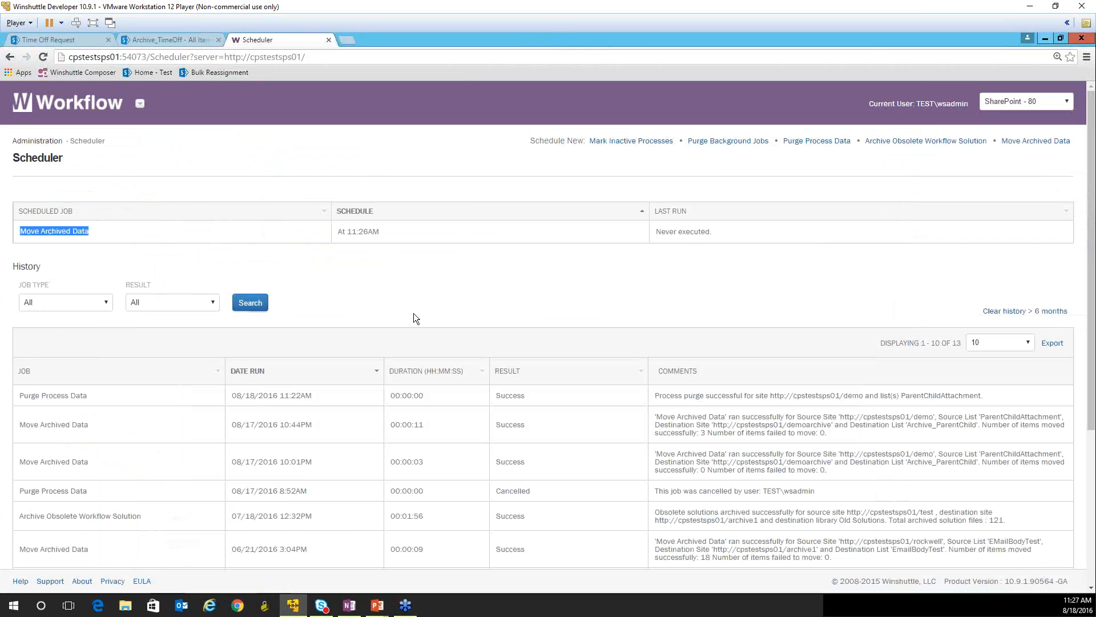
- Compare the source Time Off Request list with the Archive_TimeOff list and return to the Scheduler's job overview
{"action": "left_click", "coordinate": [412, 285]}
{"action": "left_click", "coordinate": [42, 40]}
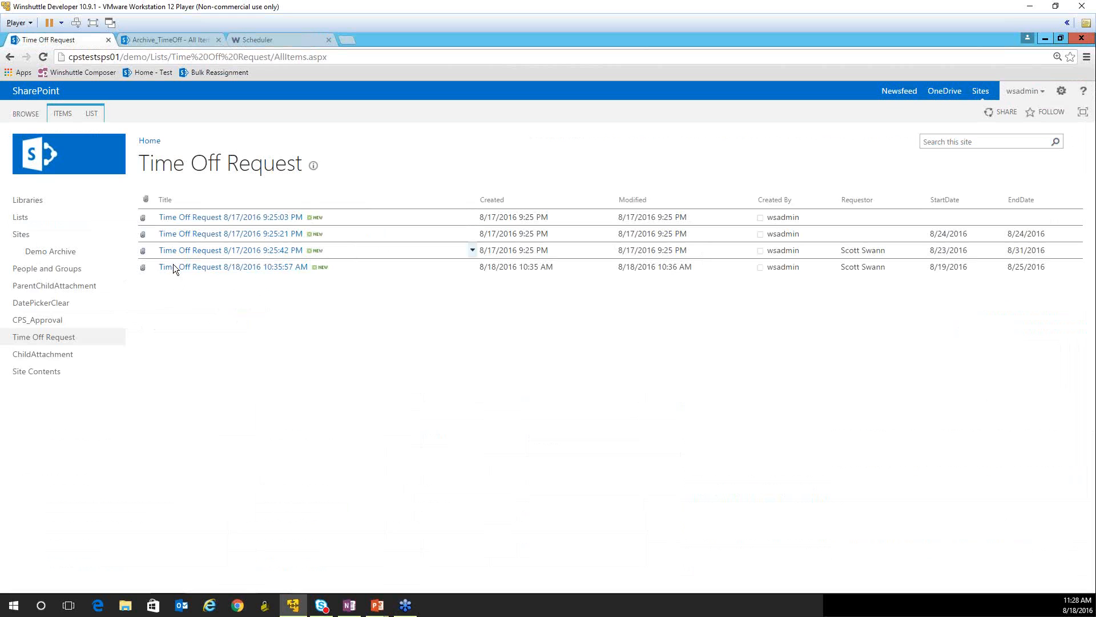
{"action": "left_click", "coordinate": [142, 38]}
{"action": "left_click", "coordinate": [59, 37]}
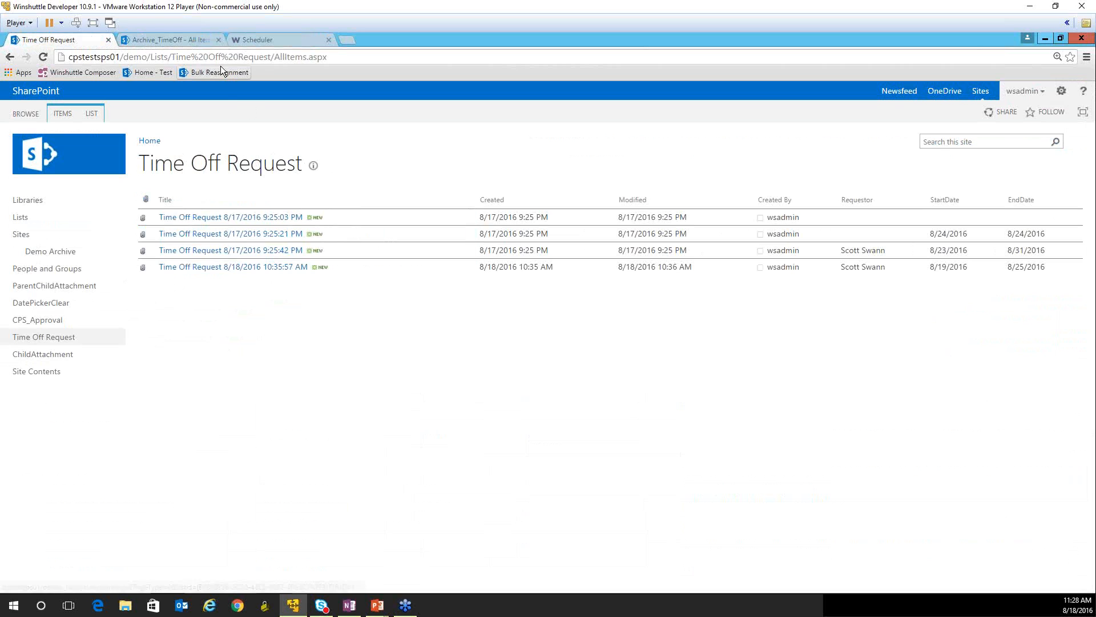
{"action": "left_click", "coordinate": [181, 40]}
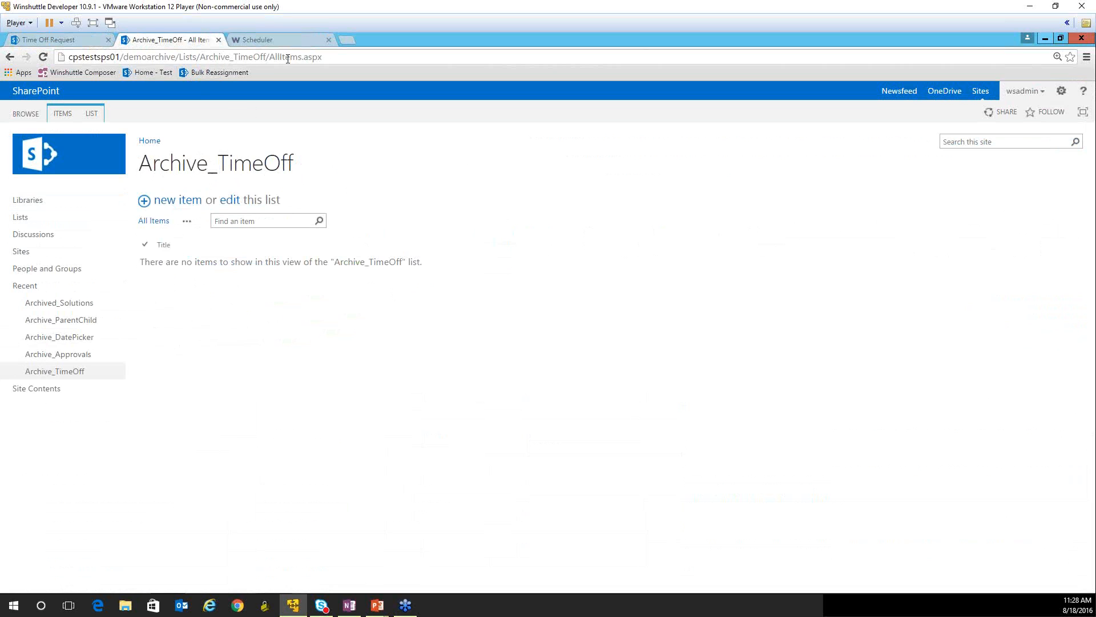
{"action": "left_click", "coordinate": [280, 41]}
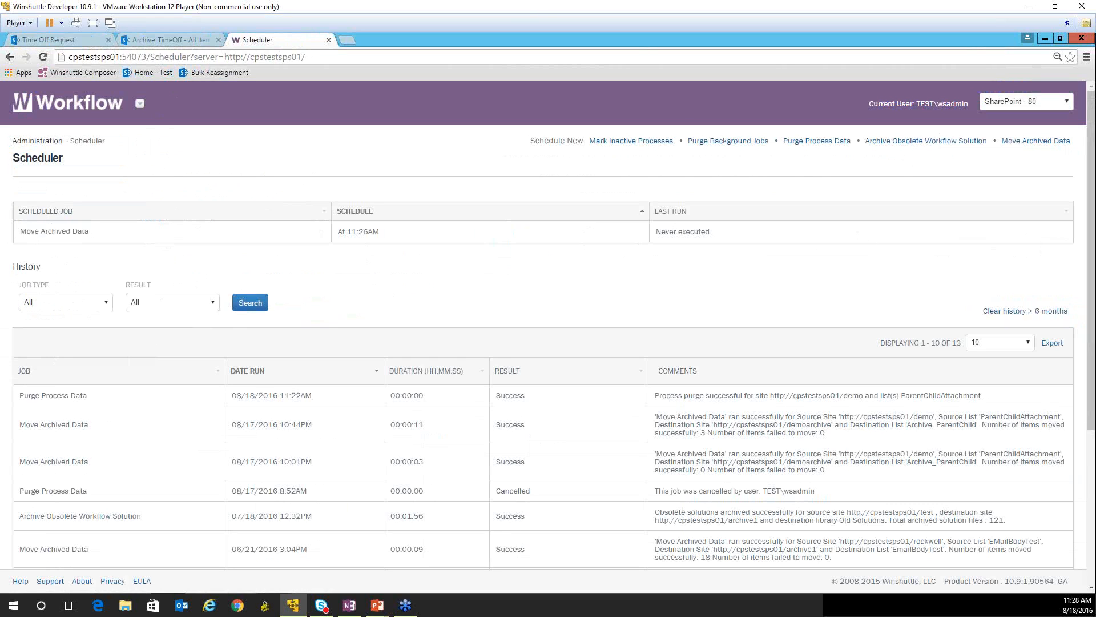
{"action": "key", "text": "alt+Tab"}
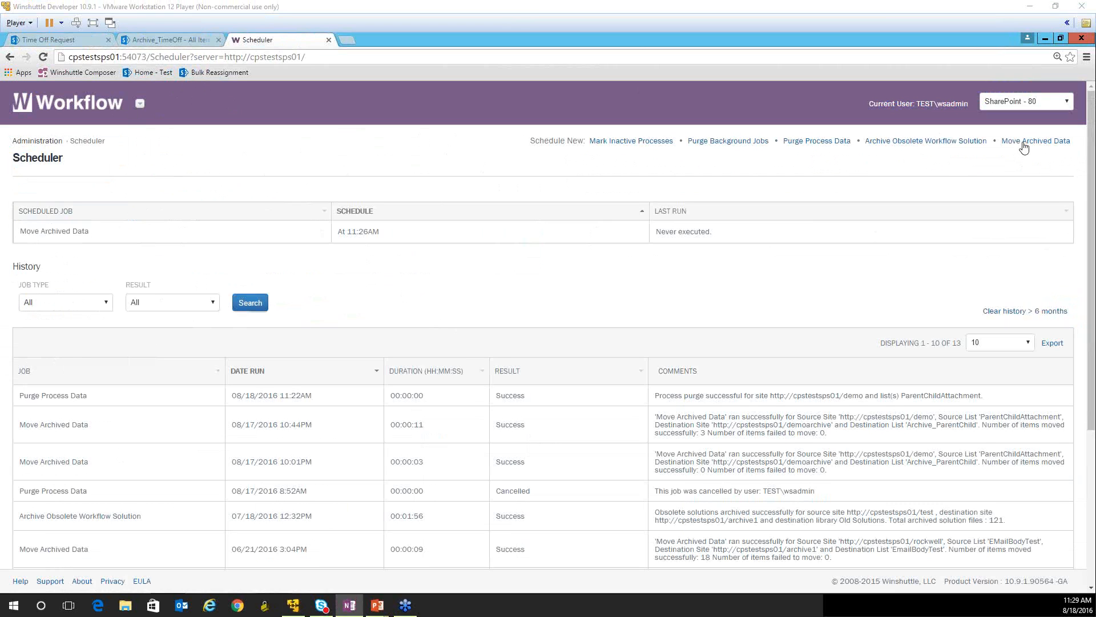
- Refresh the Archive_TimeOff list and compare it with the source Time Off Request list
{"action": "left_click", "coordinate": [451, 290]}
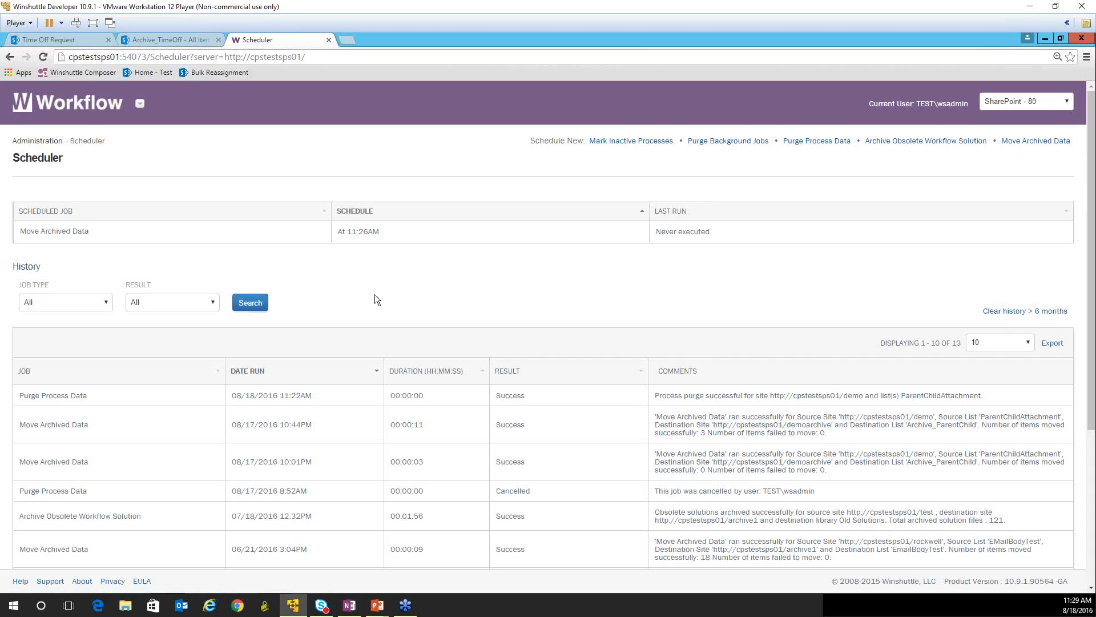
{"action": "left_click", "coordinate": [167, 40]}
{"action": "left_click", "coordinate": [42, 56]}
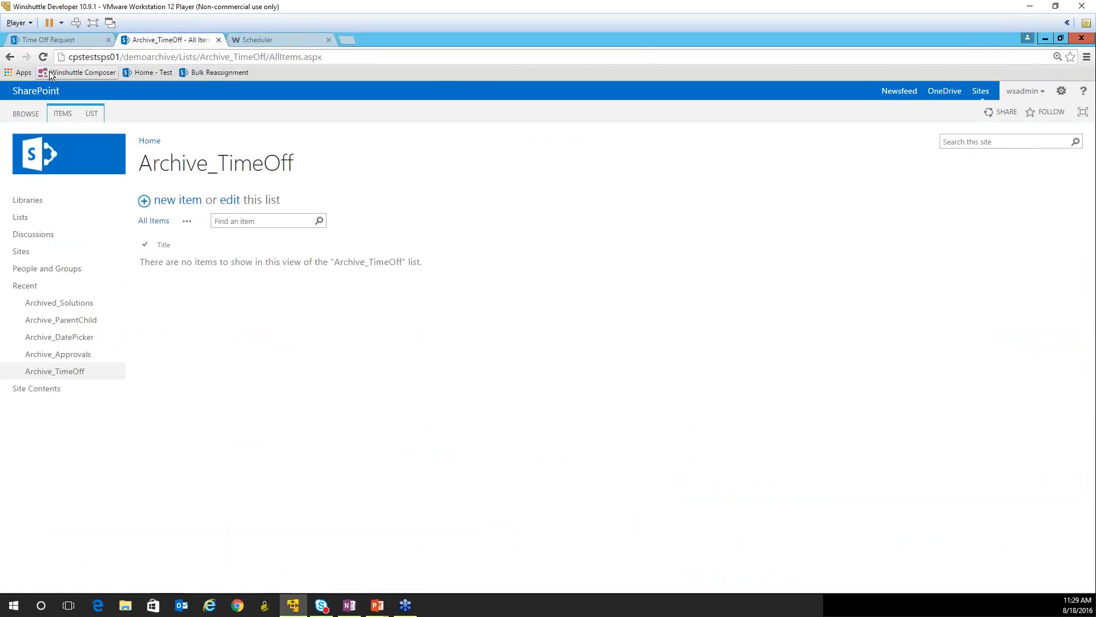
{"action": "left_click", "coordinate": [76, 41]}
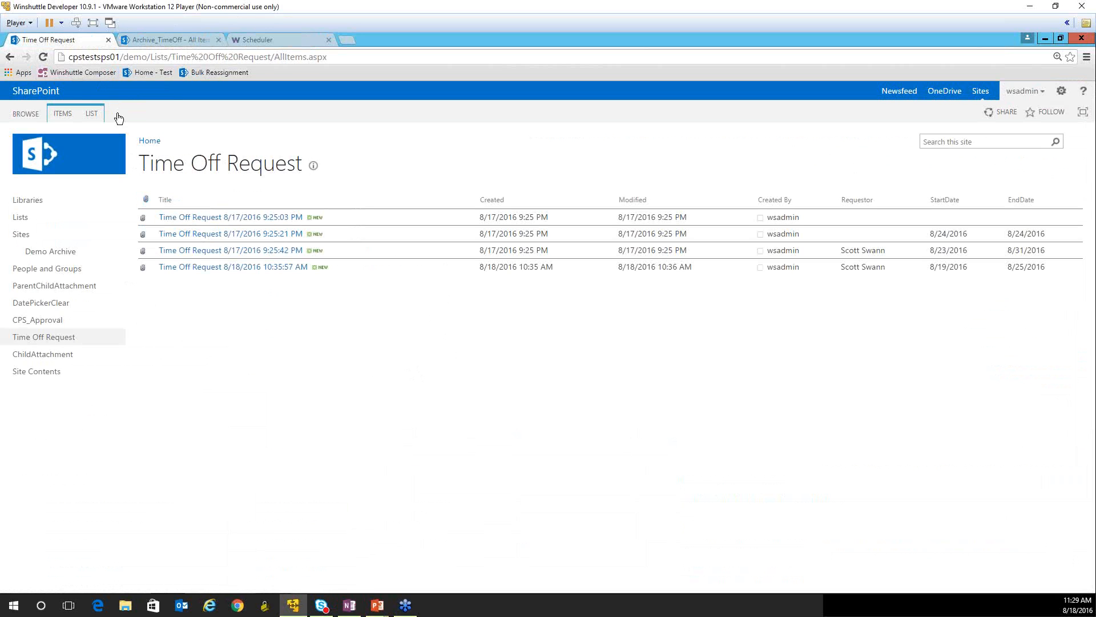
{"action": "left_click", "coordinate": [197, 42]}
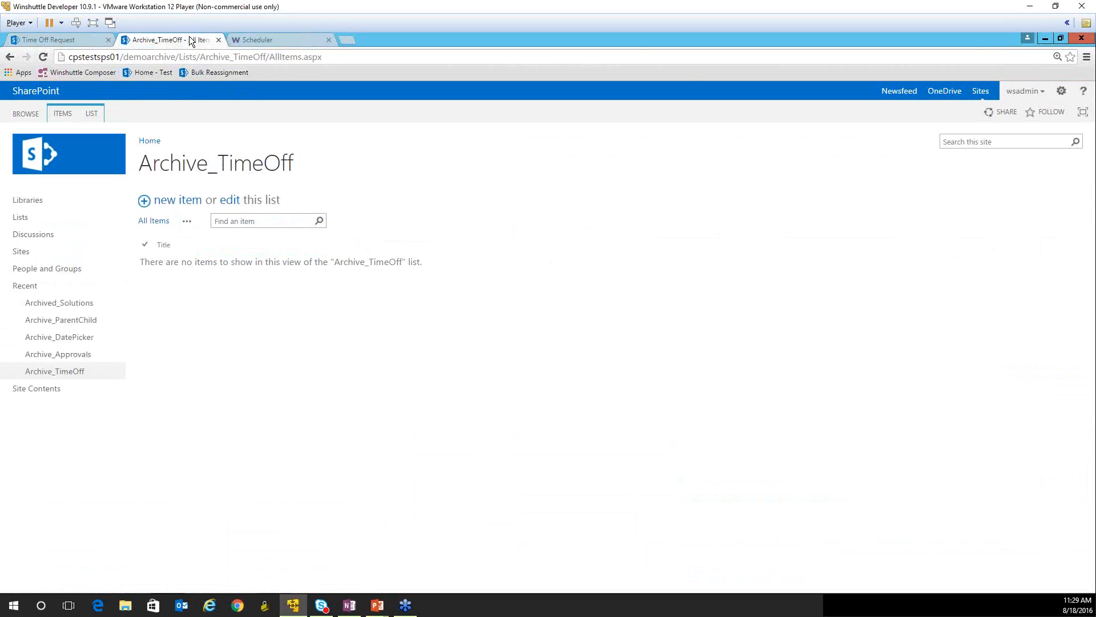
- Open the Archive_ParentChild list, review the PC-000001 item's archived details, and return to the list
{"action": "left_click", "coordinate": [78, 324]}
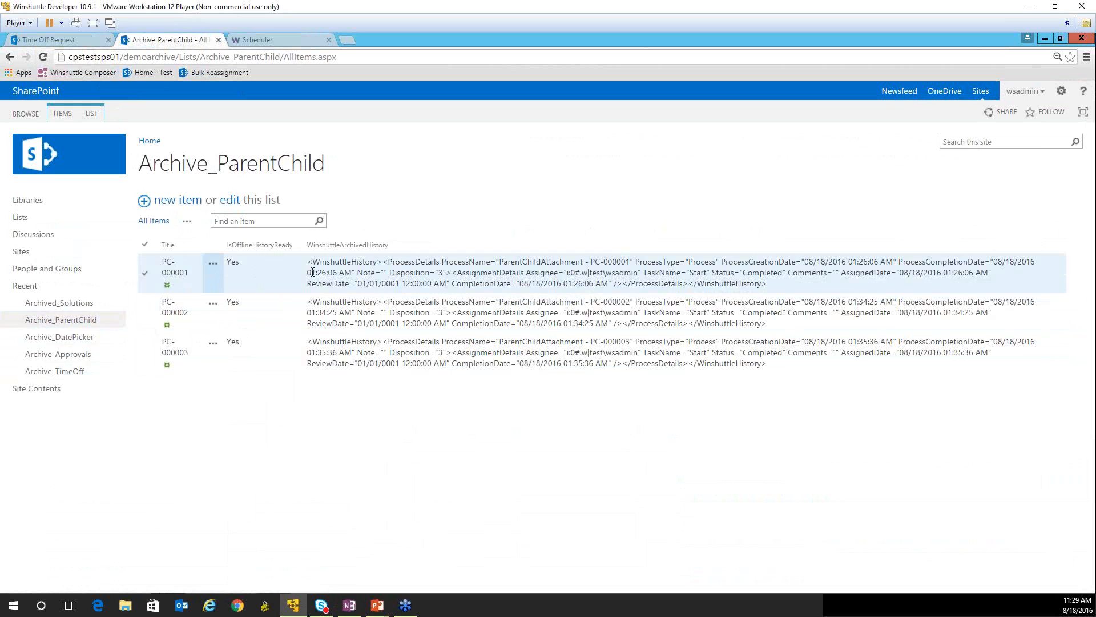
{"action": "left_click", "coordinate": [183, 277]}
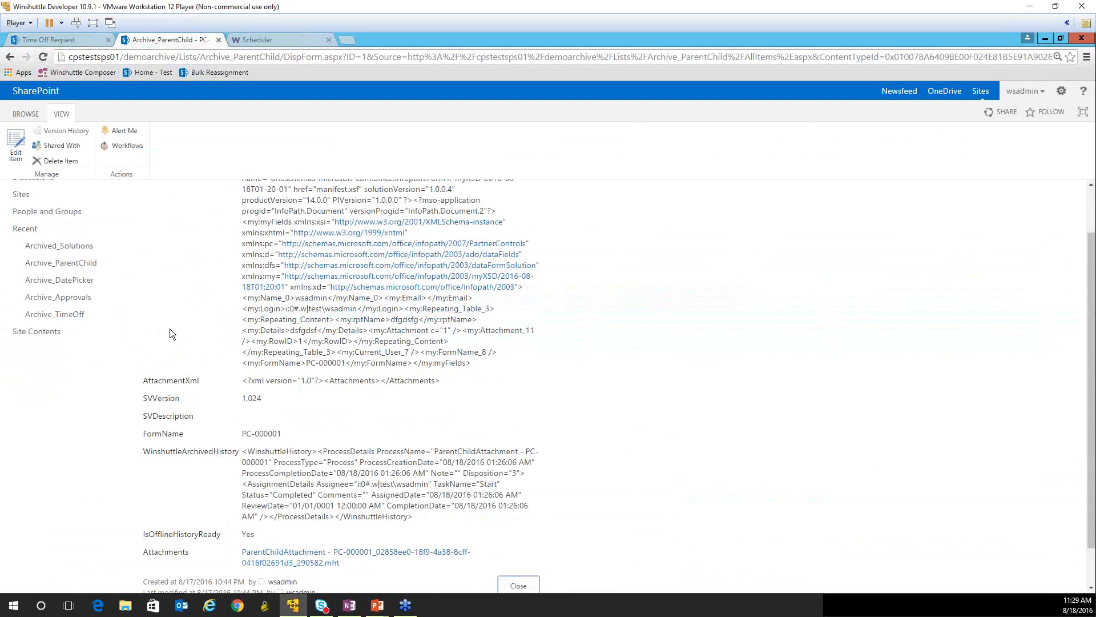
{"action": "left_click", "coordinate": [9, 59]}
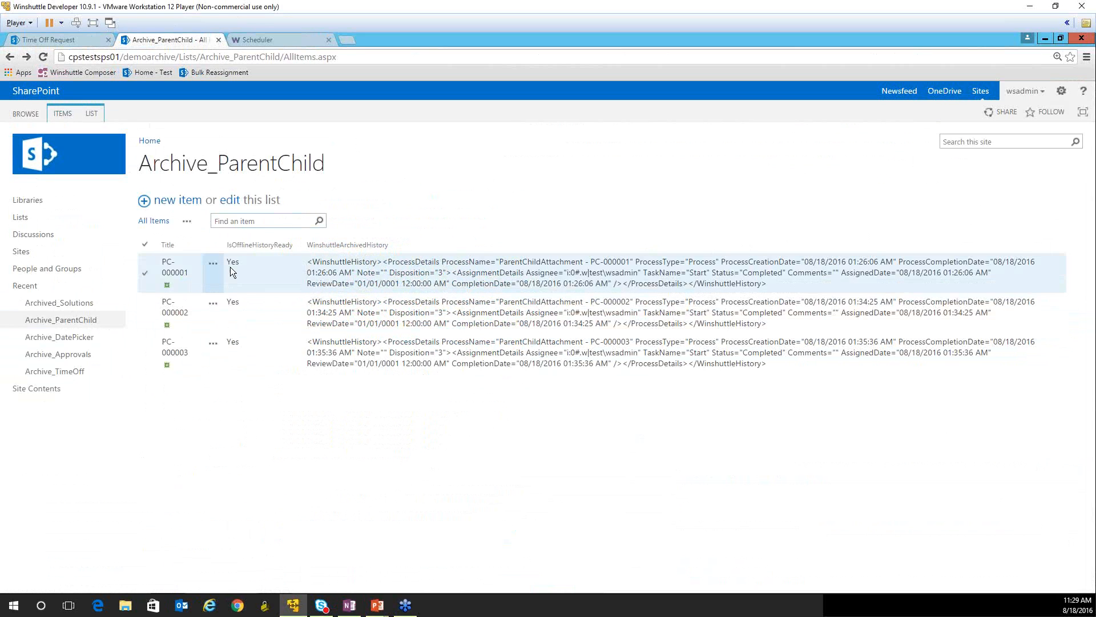
- View the archived Winshuttle history of PC-000001, inspect its assignments, and return to the Archive_ParentChild list
{"action": "left_click", "coordinate": [213, 266]}
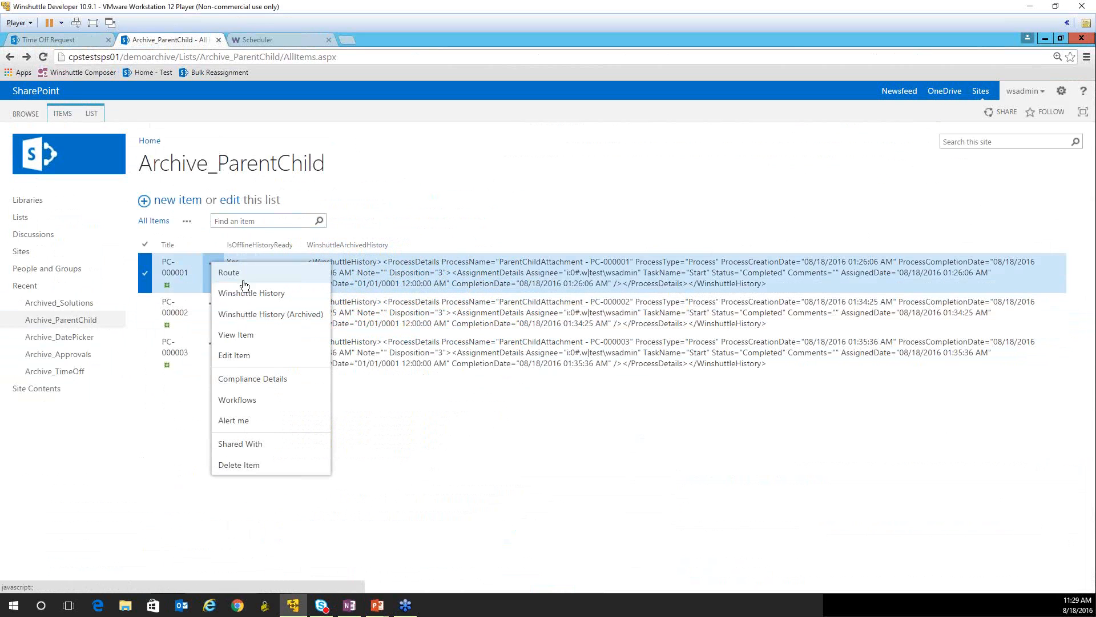
{"action": "left_click", "coordinate": [259, 313]}
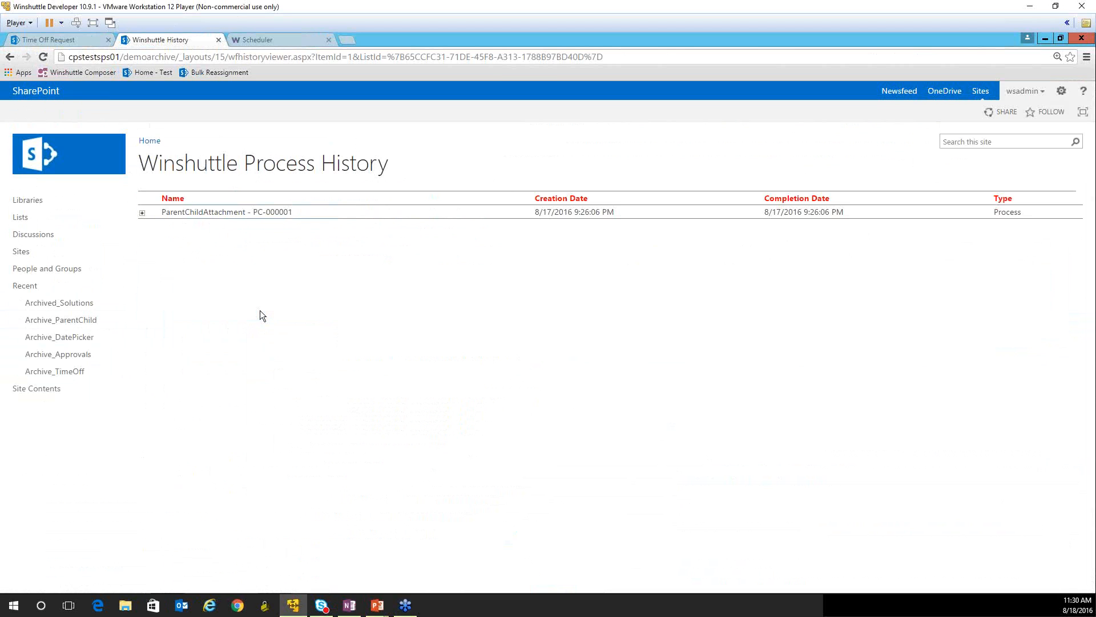
{"action": "left_click", "coordinate": [143, 213]}
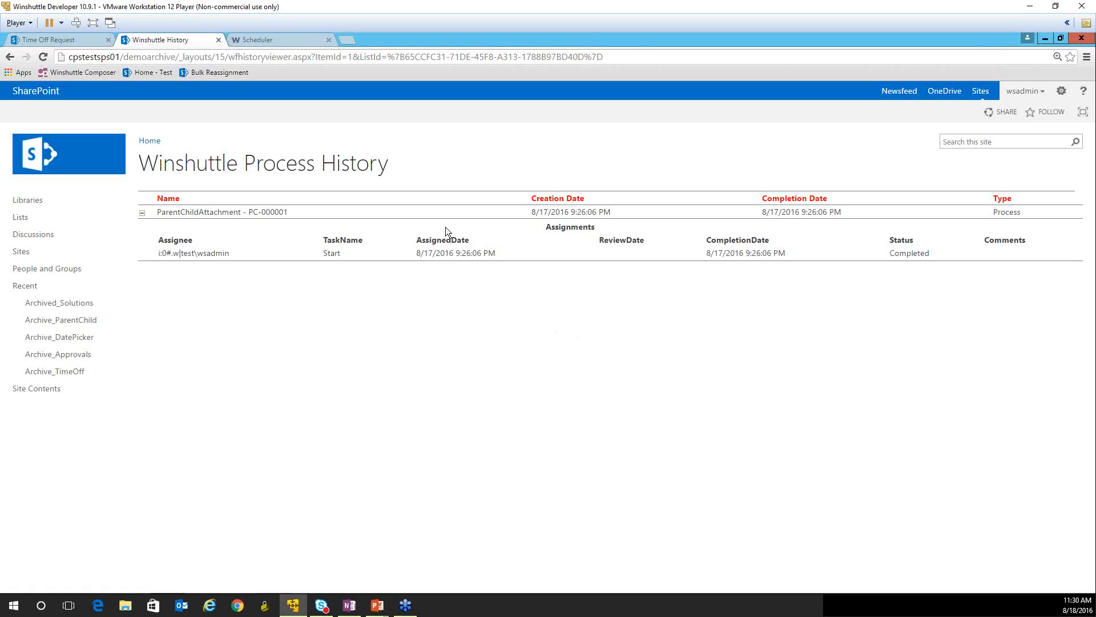
{"action": "left_click", "coordinate": [142, 213]}
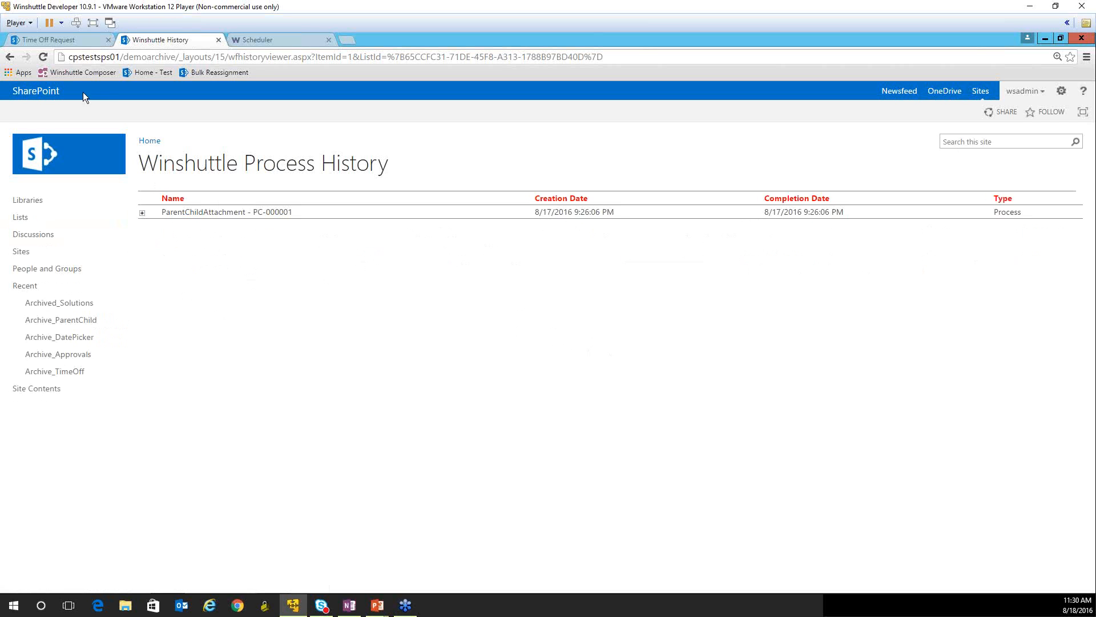
{"action": "left_click", "coordinate": [15, 57]}
{"action": "left_click", "coordinate": [11, 59]}
{"action": "left_click", "coordinate": [11, 58]}
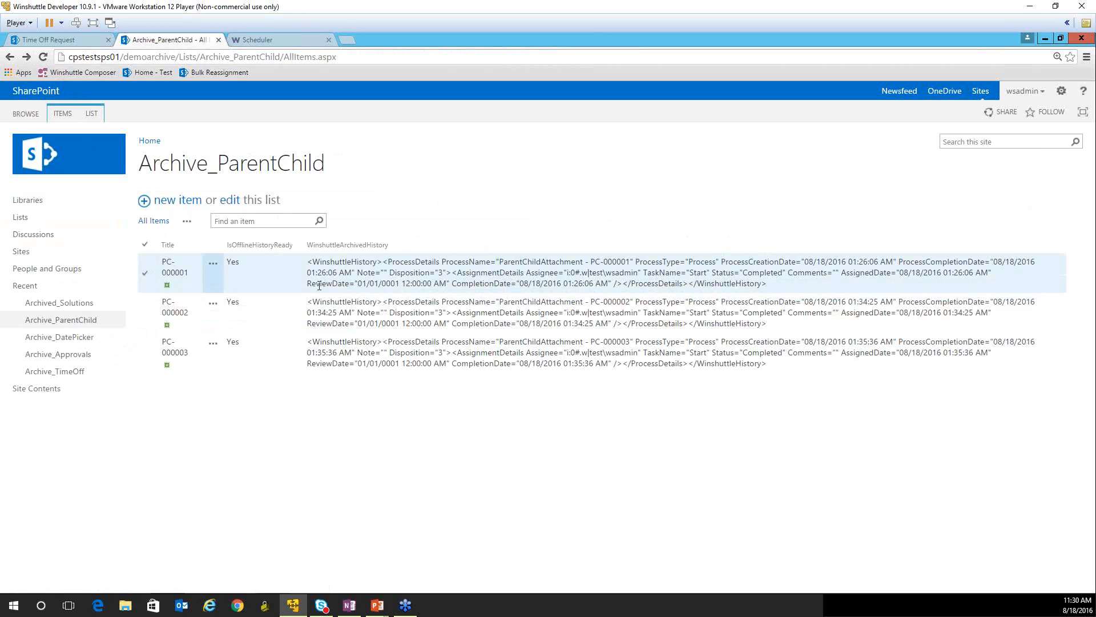
- Check the Scheduler's job overview and reopen the Archive_TimeOff list on the Demo Archive site
{"action": "left_click", "coordinate": [255, 39]}
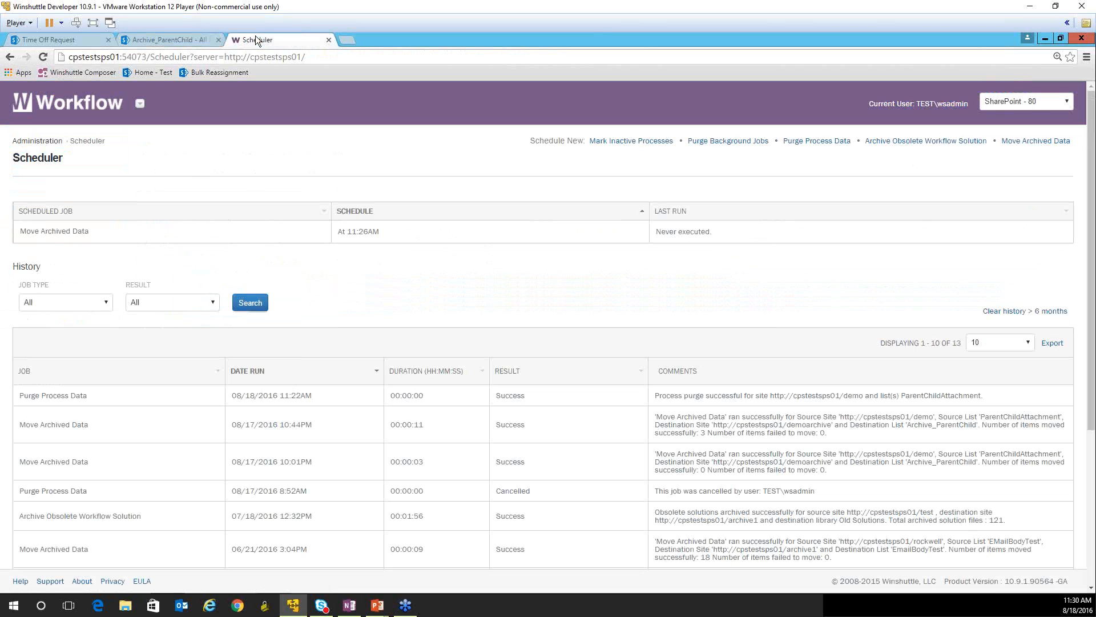
{"action": "left_click", "coordinate": [167, 43]}
{"action": "left_click", "coordinate": [67, 371]}
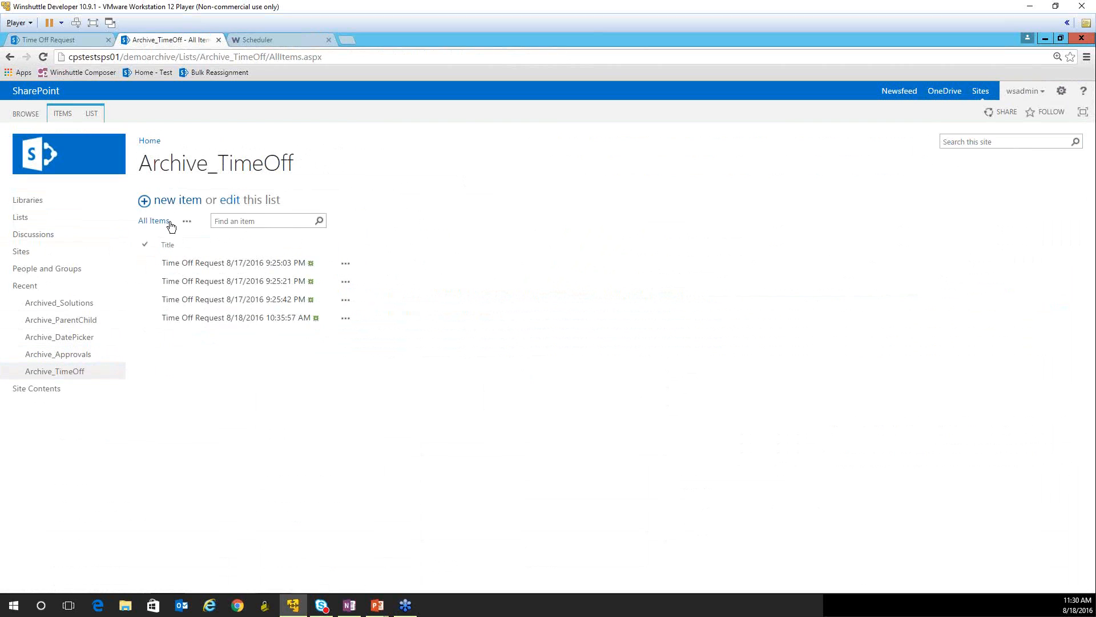
- Add the EndDate, Requestor, StartDate and WinshuttleArchivedHistory columns to the Archive_TimeOff list's All Items view and save it
{"action": "left_click", "coordinate": [89, 109]}
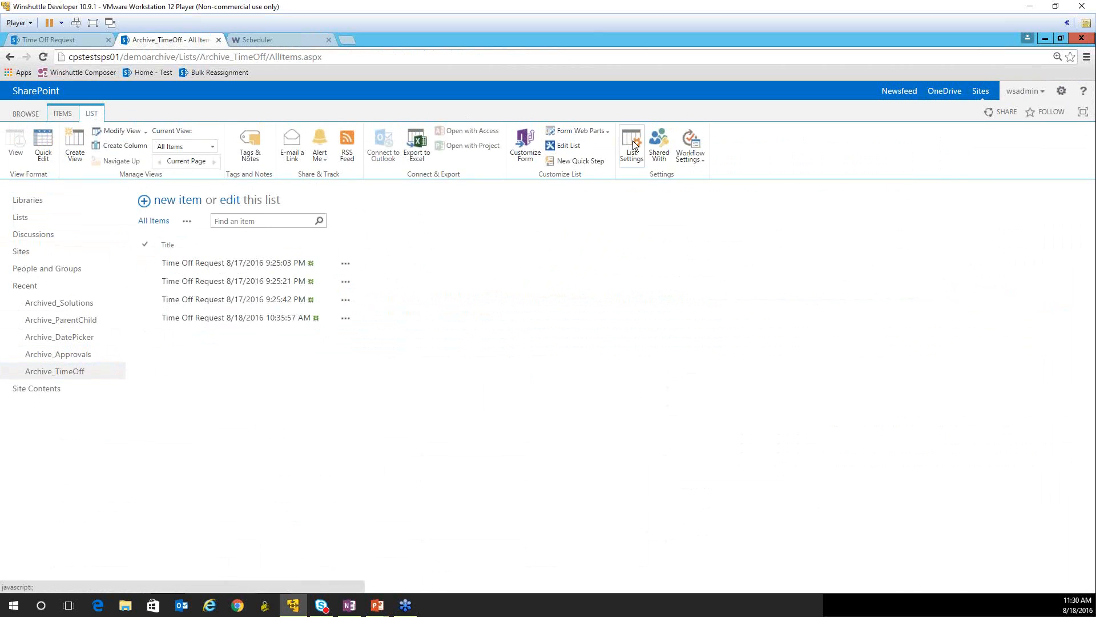
{"action": "left_click", "coordinate": [632, 142]}
{"action": "scroll", "coordinate": [381, 363], "scroll_direction": "down", "scroll_amount": 2}
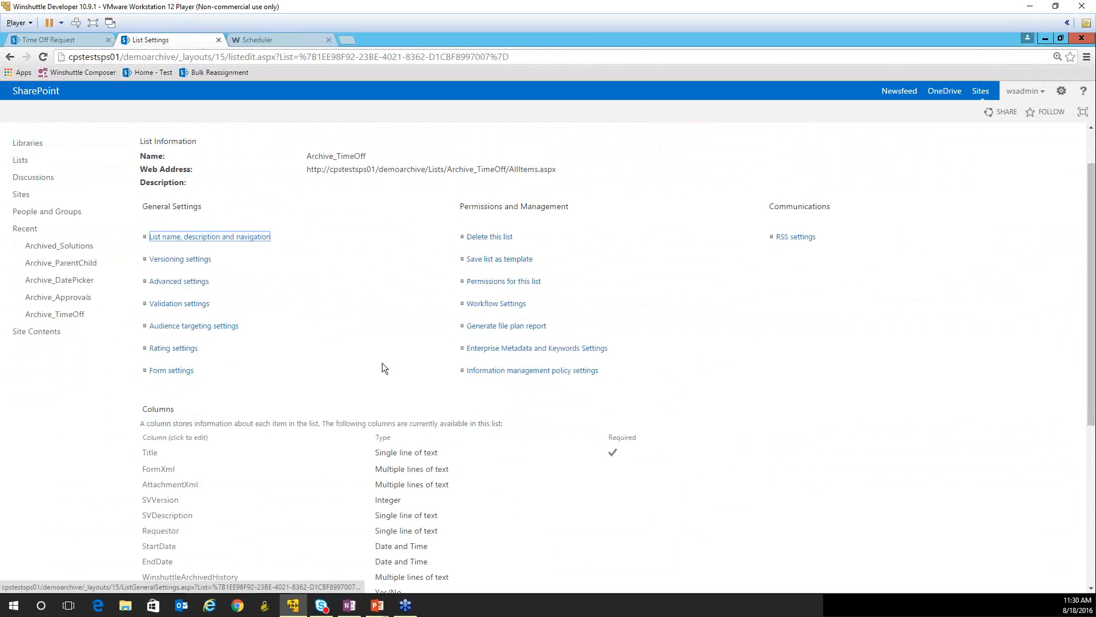
{"action": "scroll", "coordinate": [197, 454], "scroll_direction": "down", "scroll_amount": 1}
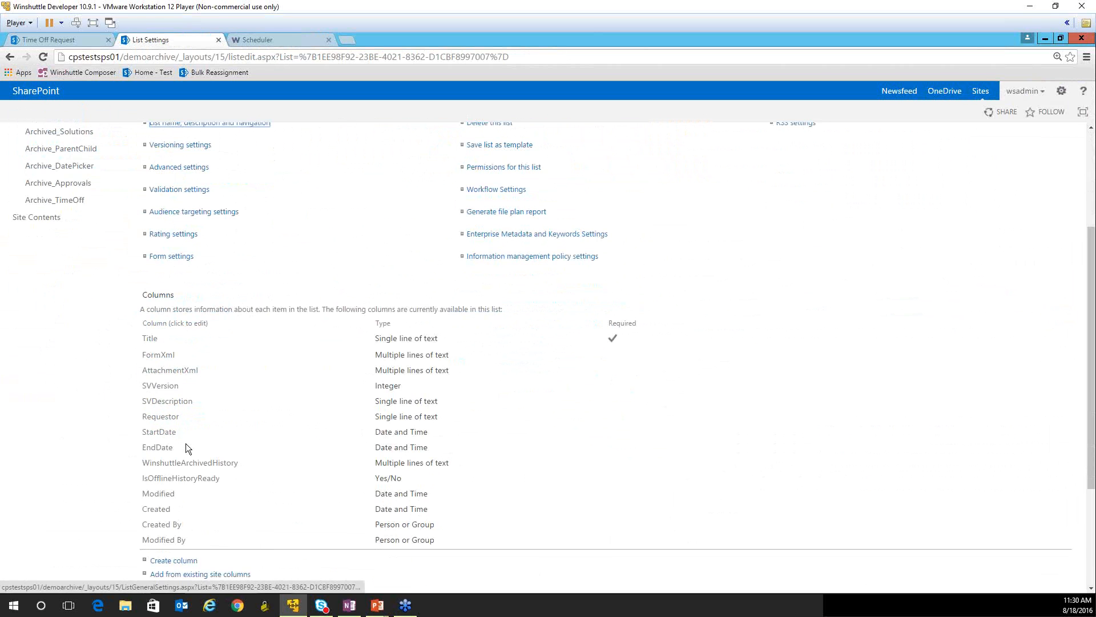
{"action": "scroll", "coordinate": [189, 508], "scroll_direction": "down", "scroll_amount": 2}
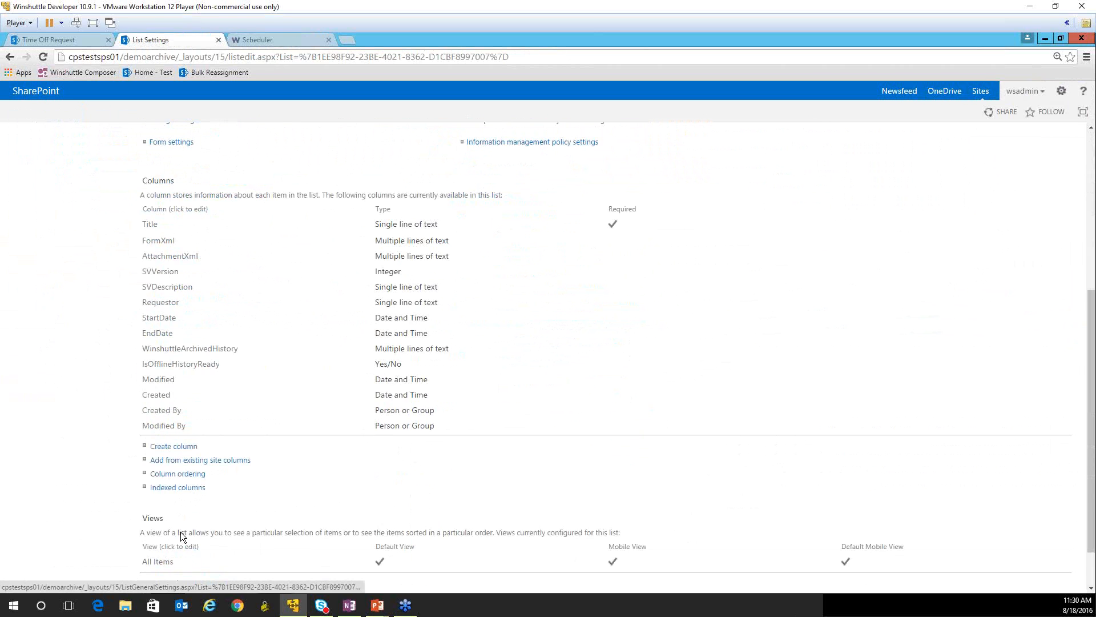
{"action": "left_click", "coordinate": [164, 563]}
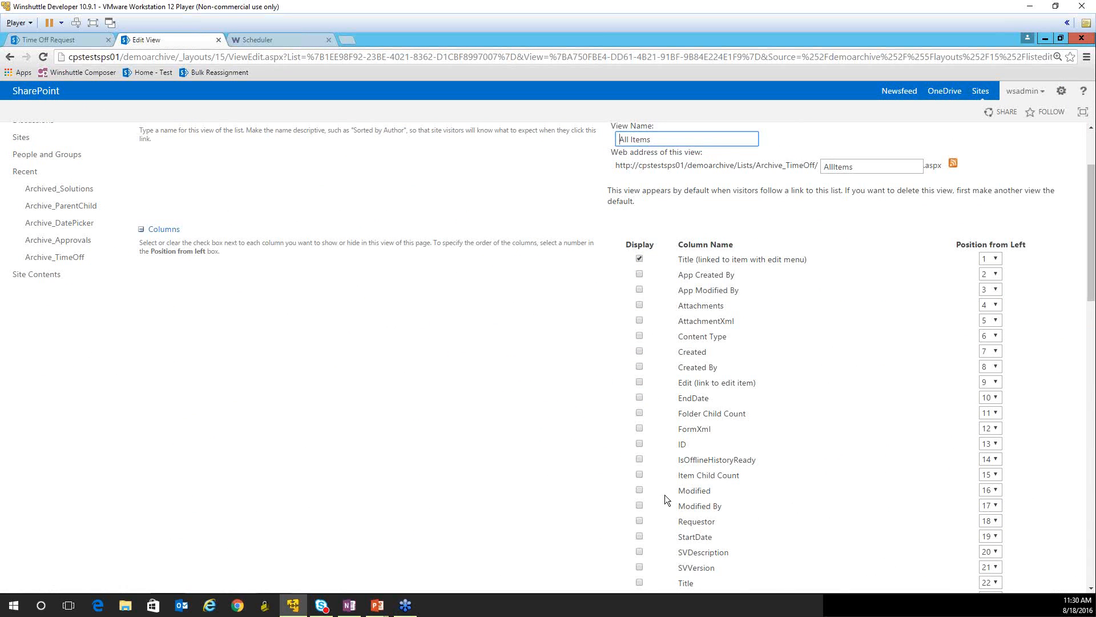
{"action": "scroll", "coordinate": [658, 423], "scroll_direction": "down", "scroll_amount": 2}
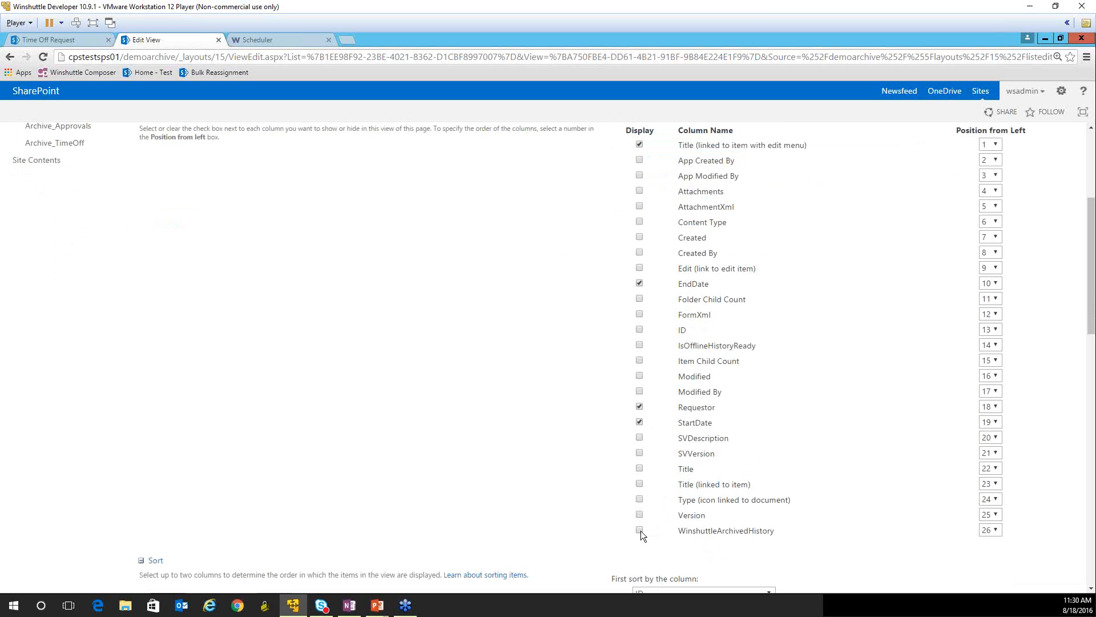
{"action": "scroll", "coordinate": [805, 549], "scroll_direction": "down", "scroll_amount": 10}
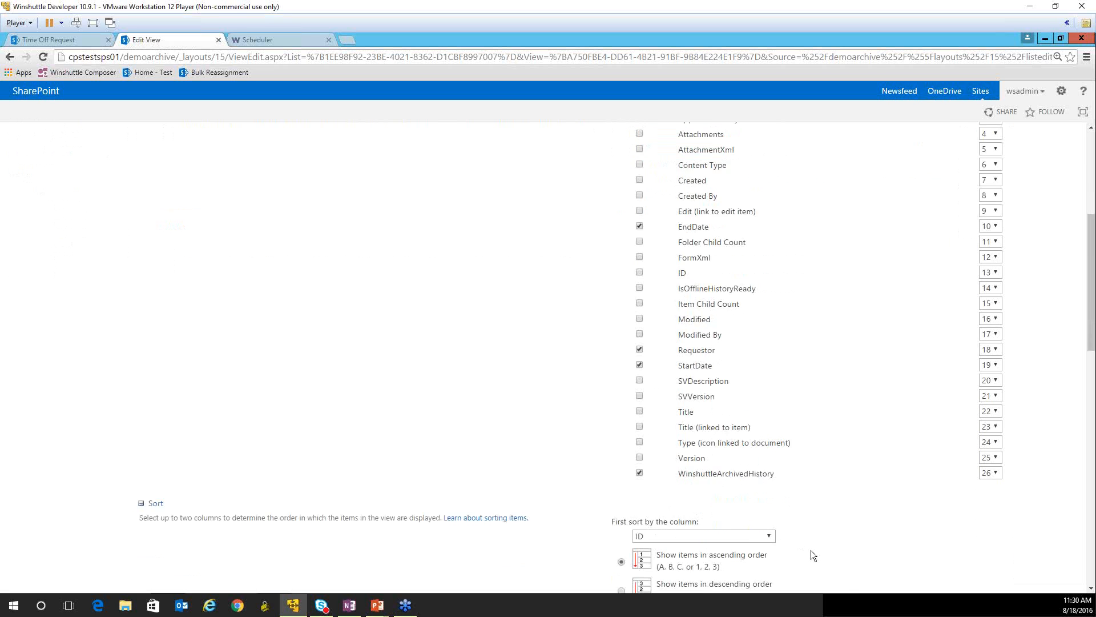
{"action": "left_click", "coordinate": [981, 523]}
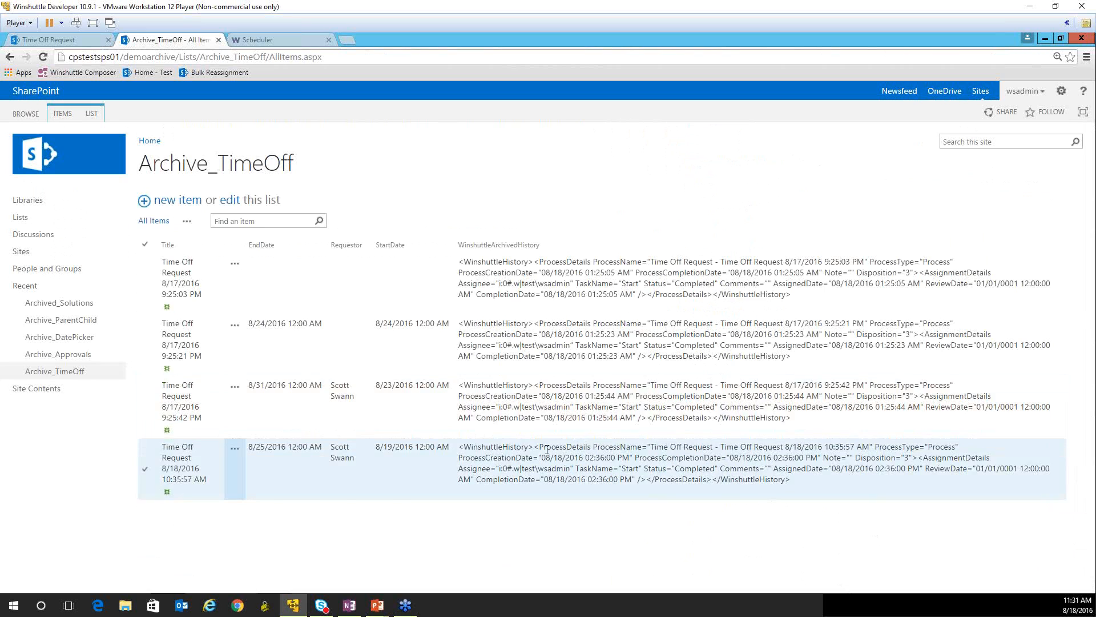
- View the archived Winshuttle history of Time Off Request 8/17/2016 9:25:42 PM and expand its assignments
{"action": "left_click", "coordinate": [233, 394]}
{"action": "left_click", "coordinate": [233, 392]}
{"action": "left_click", "coordinate": [282, 433]}
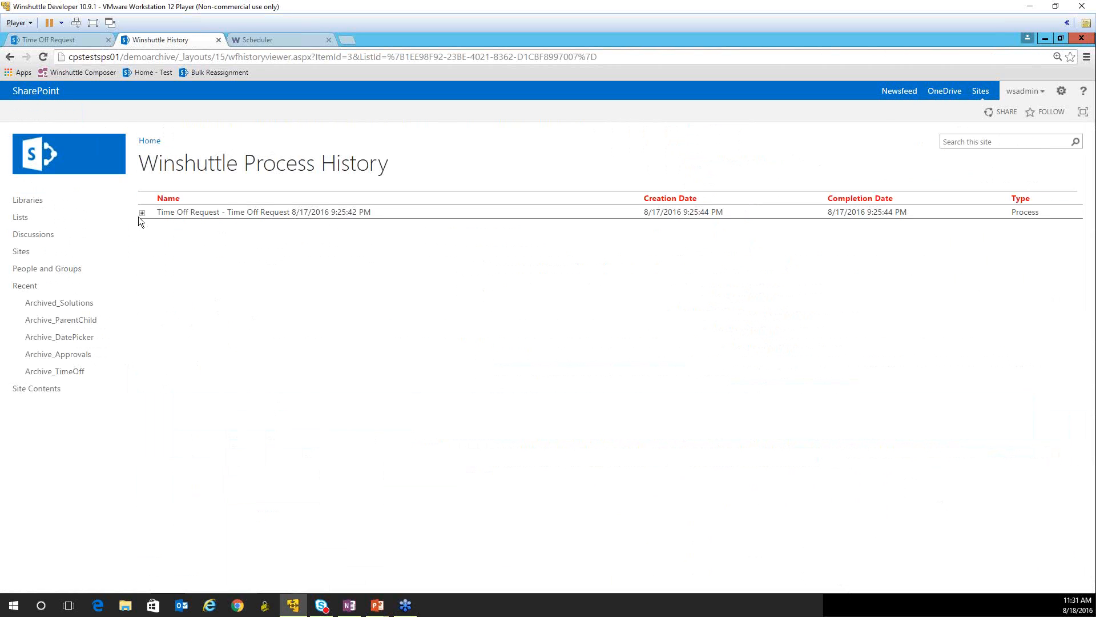
{"action": "left_click", "coordinate": [142, 213]}
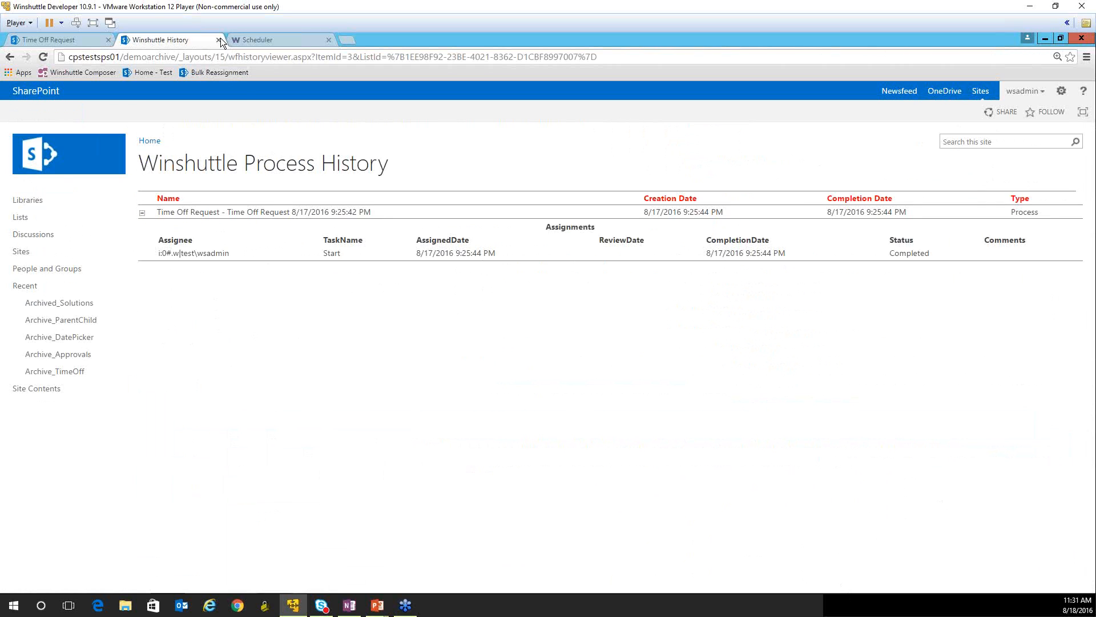
- Go to the Demo Archive site's home page and examine its Winshuttle form library, task list and process list
{"action": "left_click", "coordinate": [74, 148]}
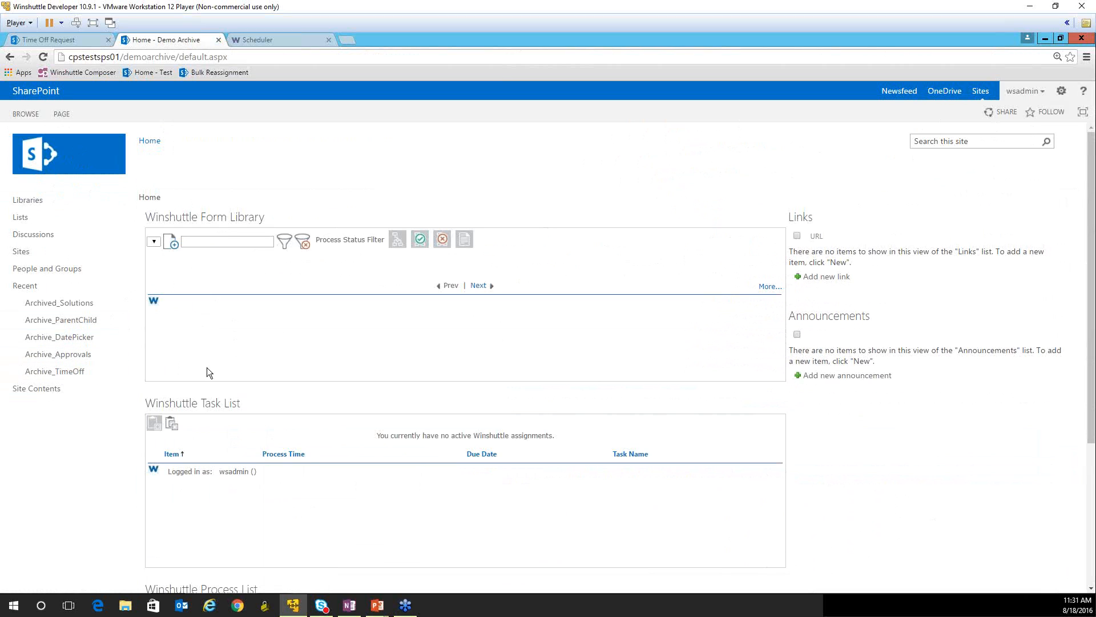
{"action": "scroll", "coordinate": [256, 460], "scroll_direction": "down", "scroll_amount": 3}
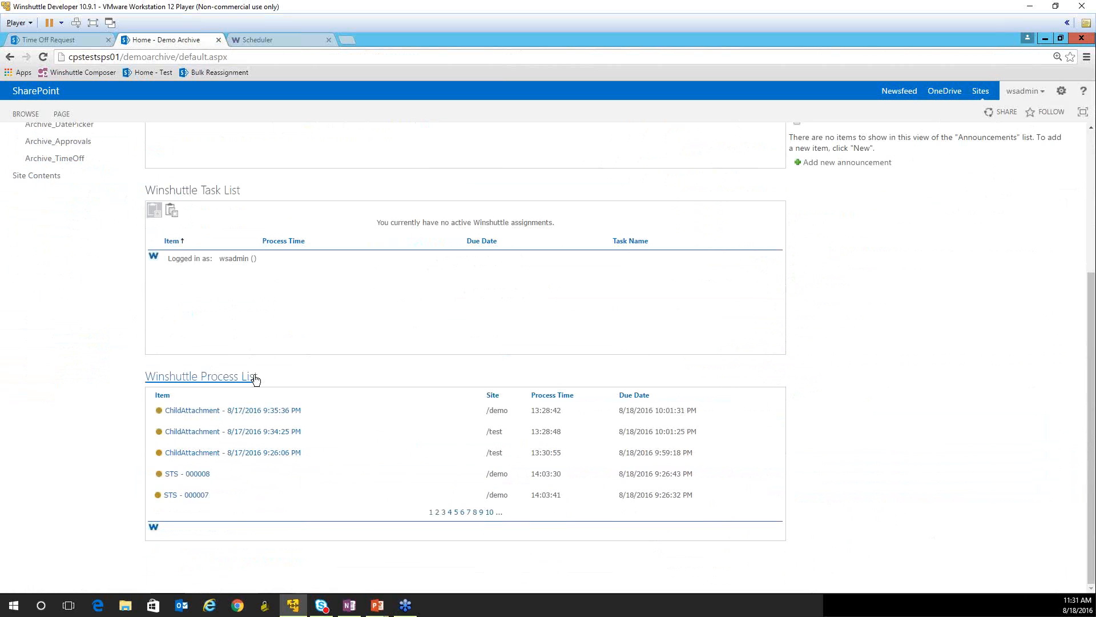
{"action": "scroll", "coordinate": [256, 374], "scroll_direction": "up", "scroll_amount": 1}
{"action": "scroll", "coordinate": [256, 371], "scroll_direction": "up", "scroll_amount": 2}
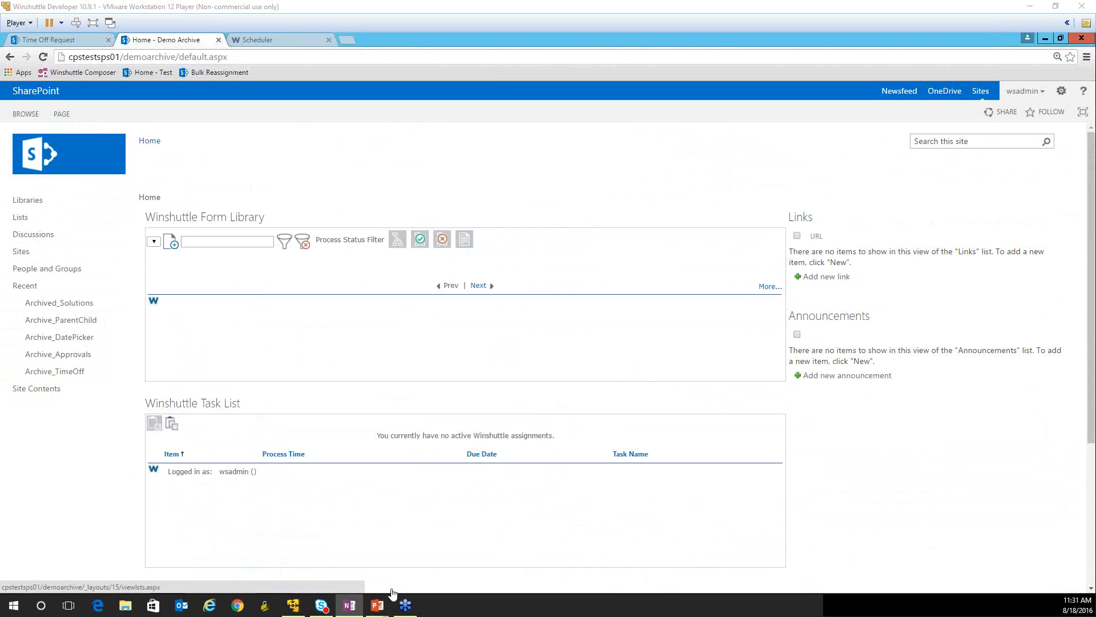
- Switch to the PowerPoint slide show and advance to the Archiving Obsolete Solutions slide
{"action": "mouse_move", "coordinate": [381, 609]}
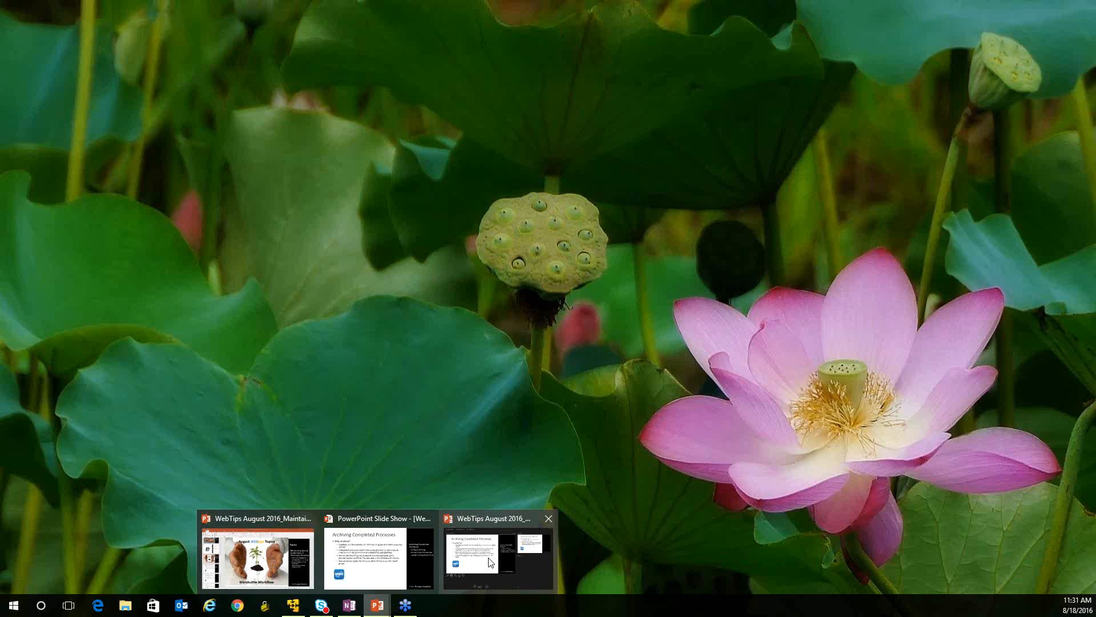
{"action": "left_click", "coordinate": [374, 565]}
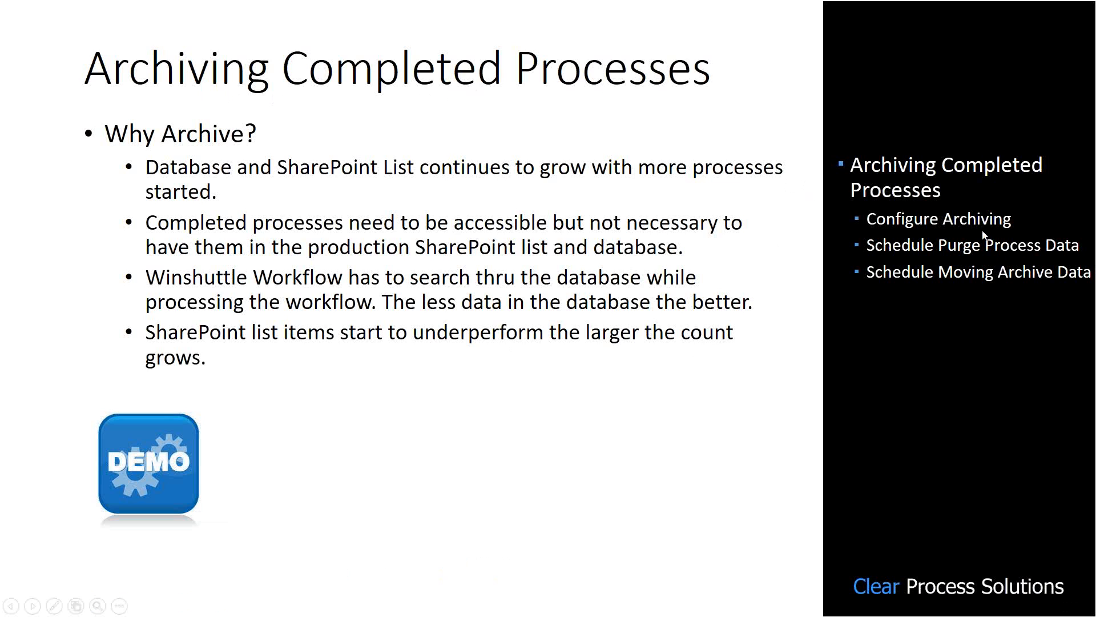
{"action": "left_click", "coordinate": [520, 351]}
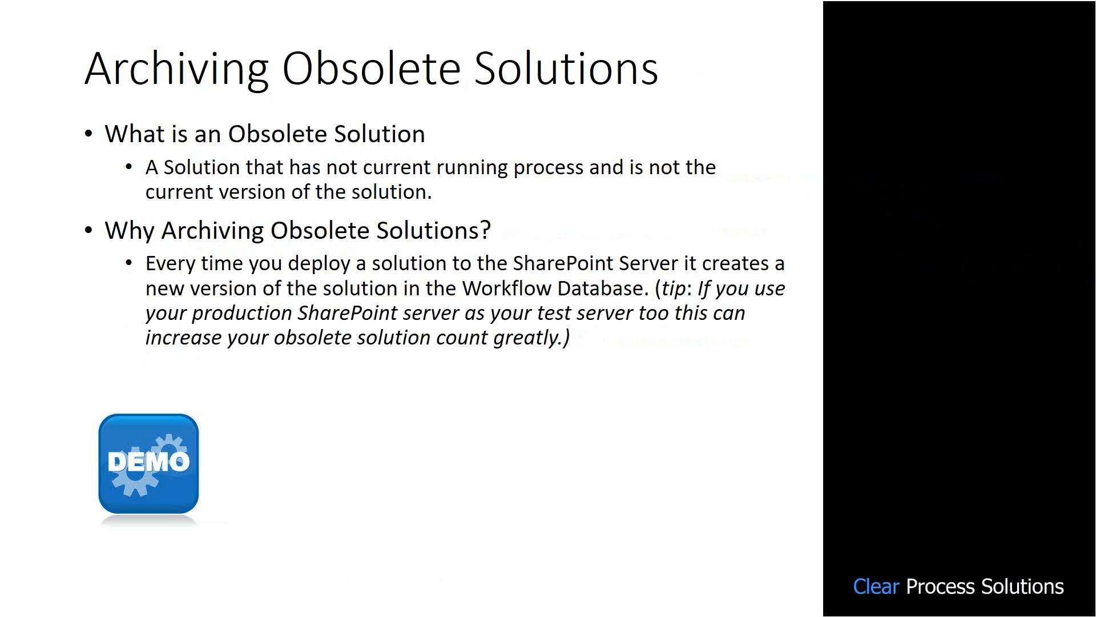
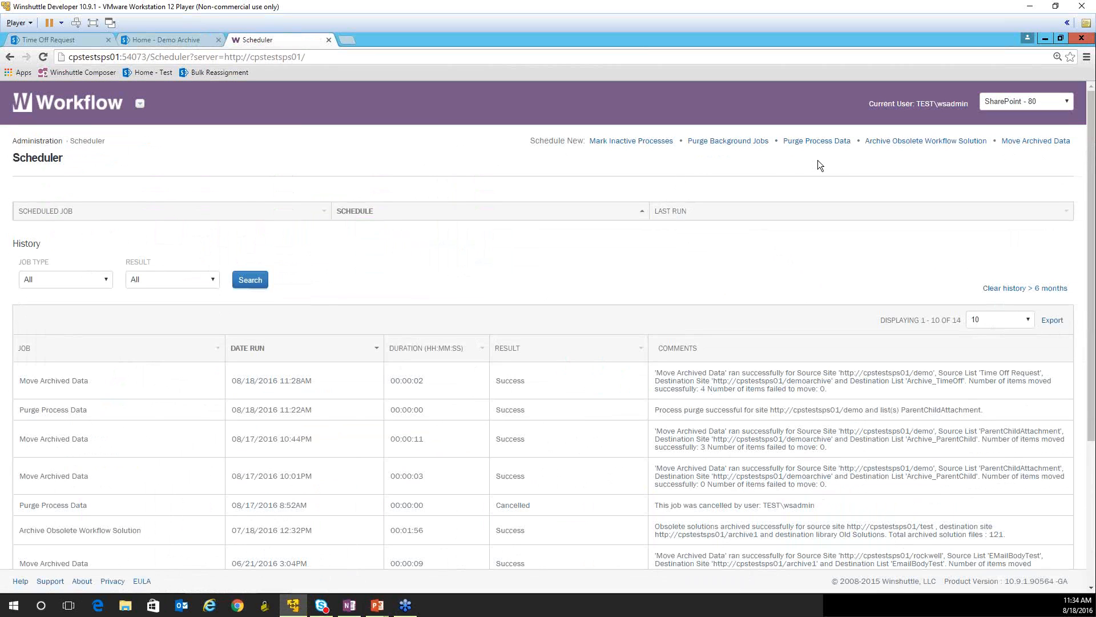
- Start a new Archive Obsolete Workflow Solution job and check the Demo Archive site's libraries, including Archived_Solutions, and the apps available to add
{"action": "left_click", "coordinate": [903, 145]}
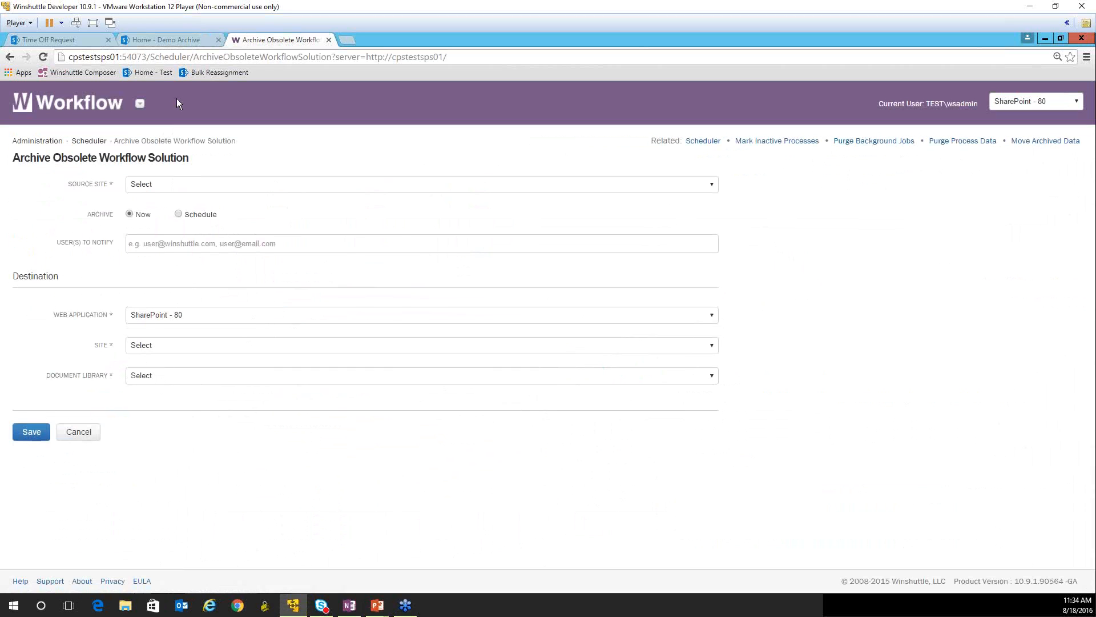
{"action": "left_click", "coordinate": [160, 41]}
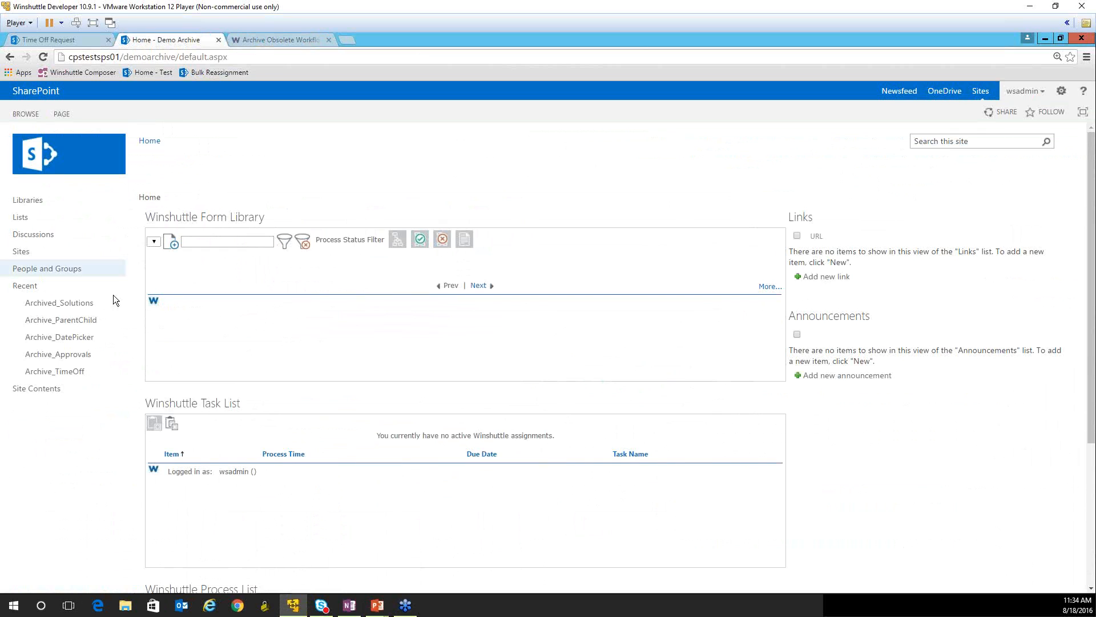
{"action": "left_click", "coordinate": [19, 203]}
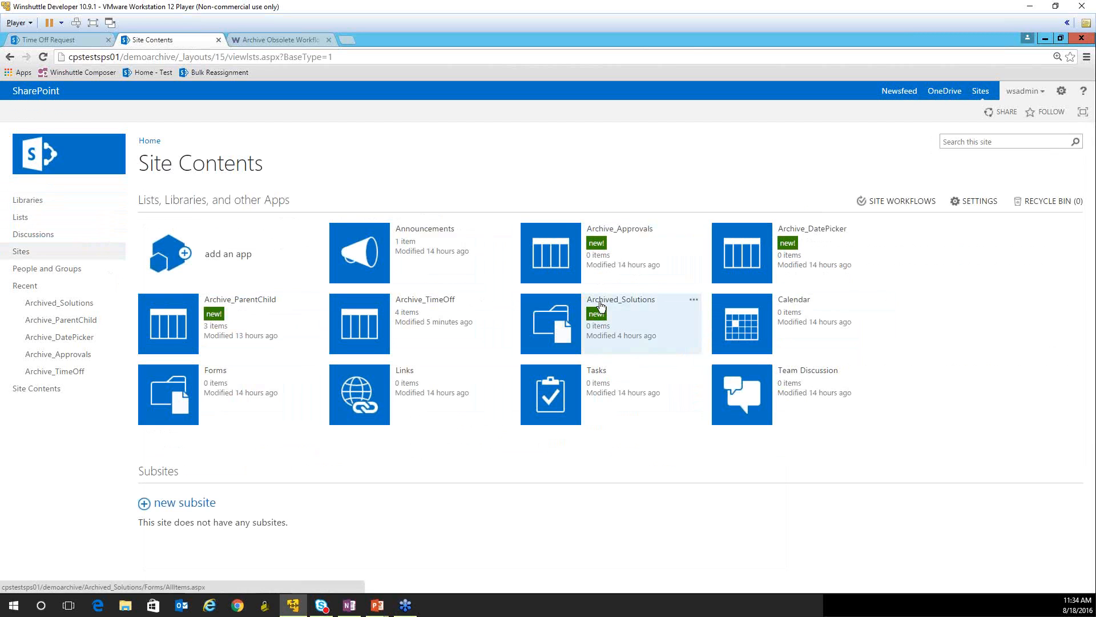
{"action": "left_click", "coordinate": [231, 257]}
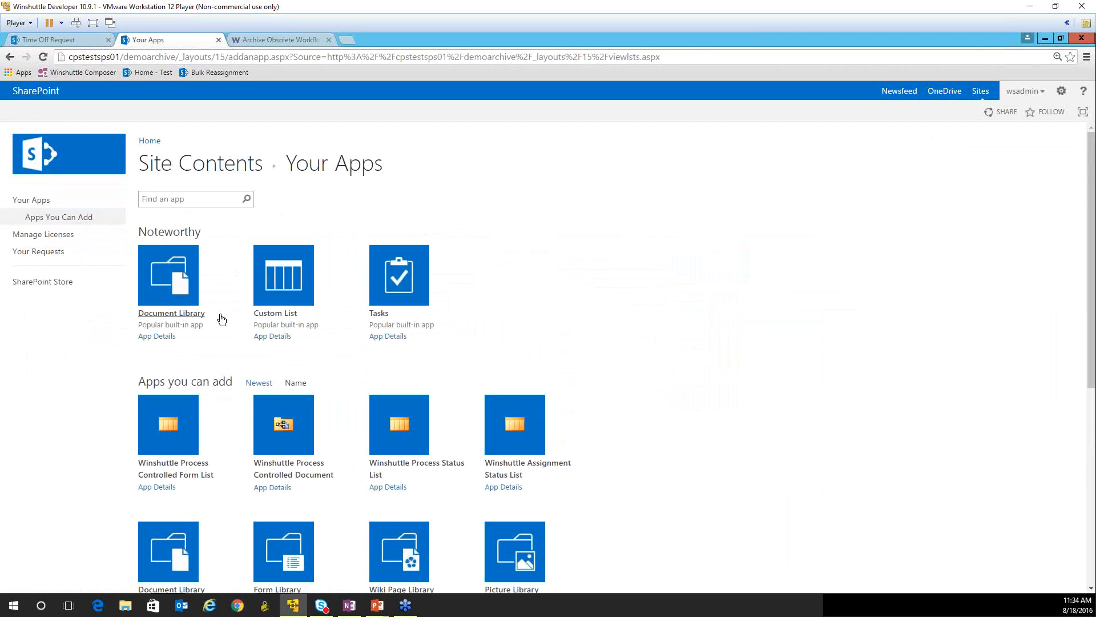
{"action": "left_click", "coordinate": [9, 57]}
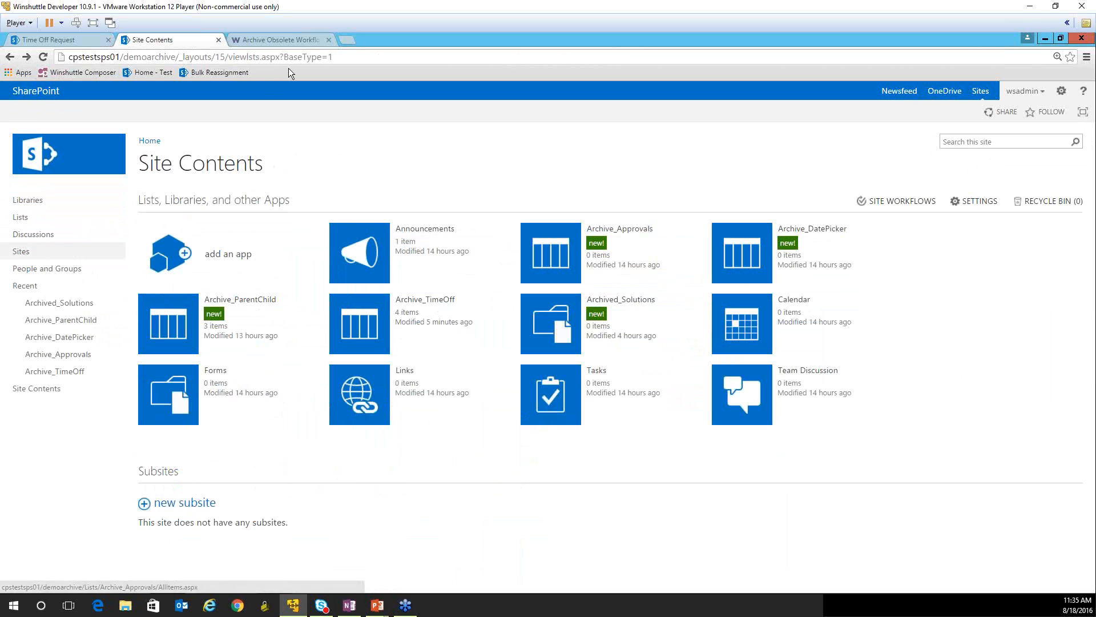
{"action": "left_click", "coordinate": [279, 41]}
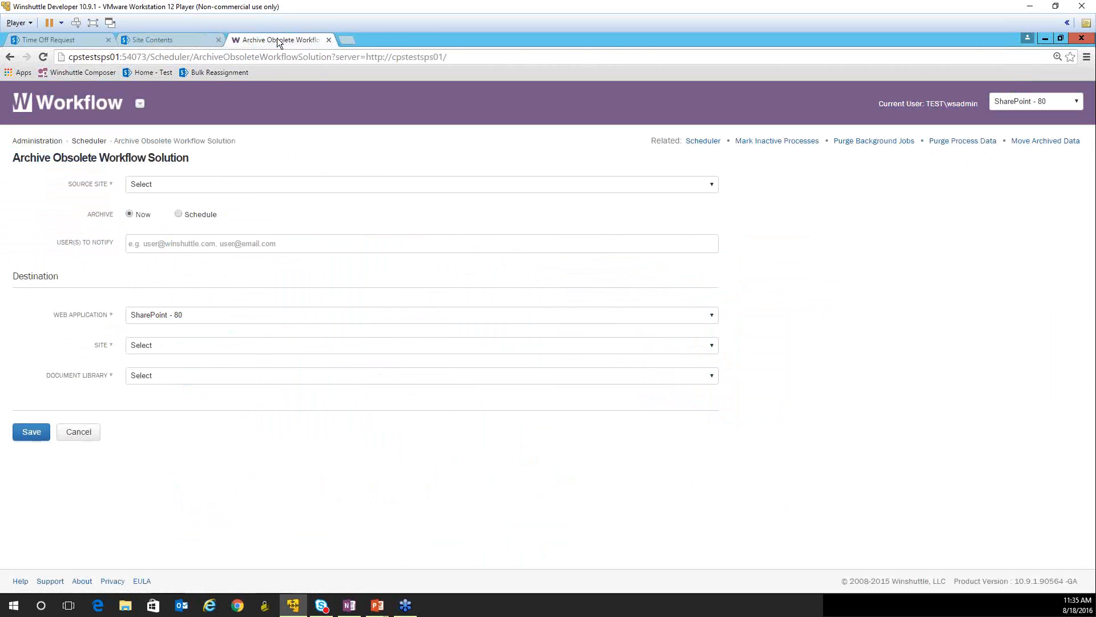
{"action": "left_click", "coordinate": [156, 185]}
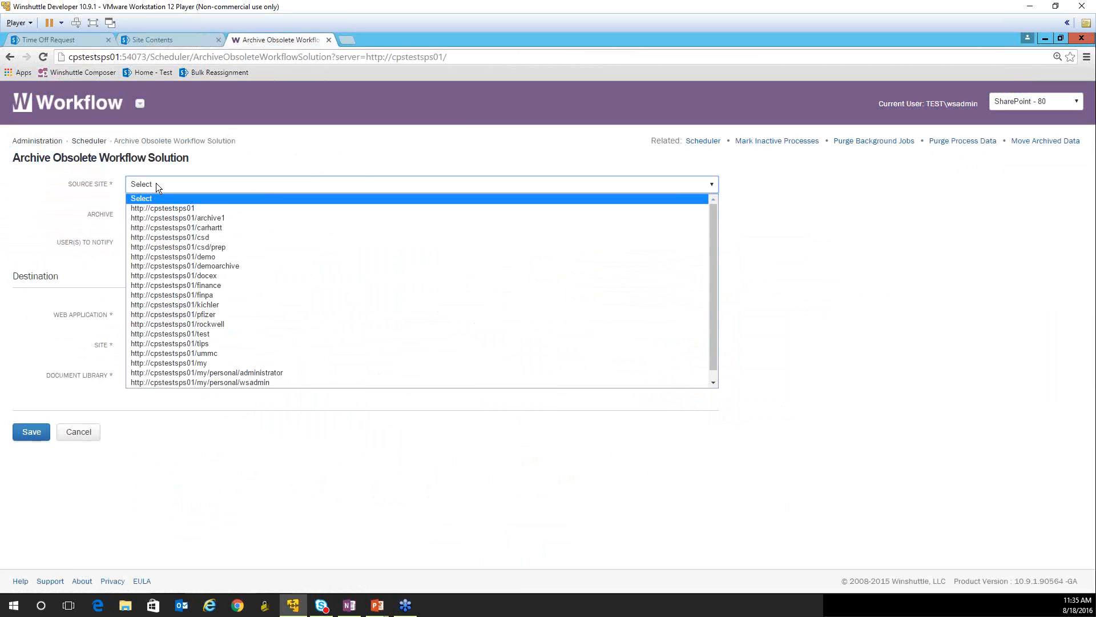
{"action": "left_click", "coordinate": [216, 257]}
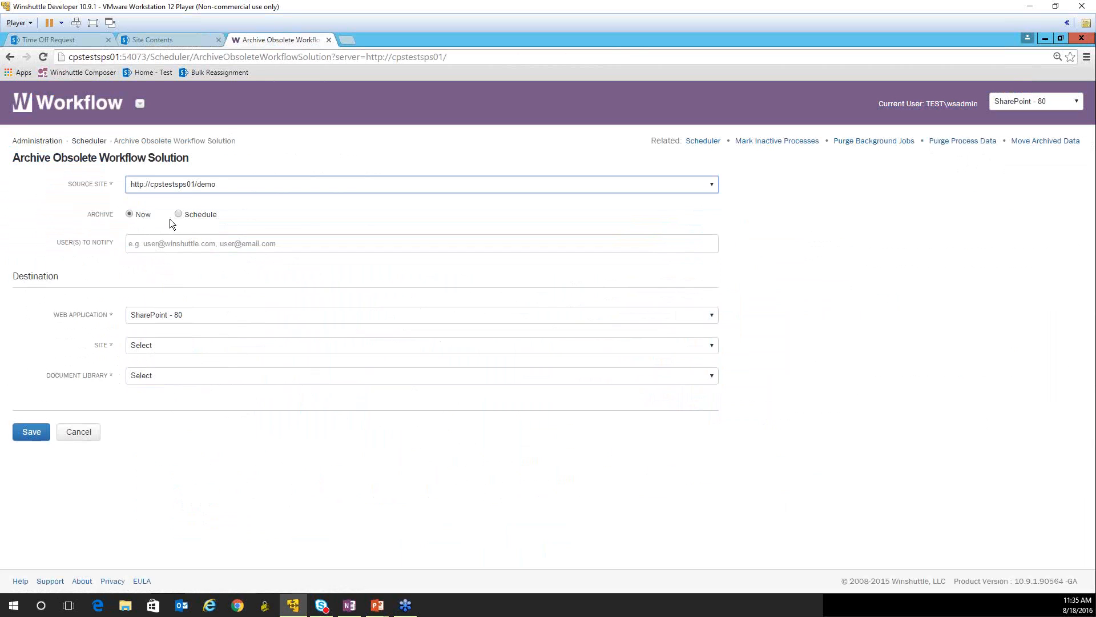
{"action": "left_click", "coordinate": [139, 244]}
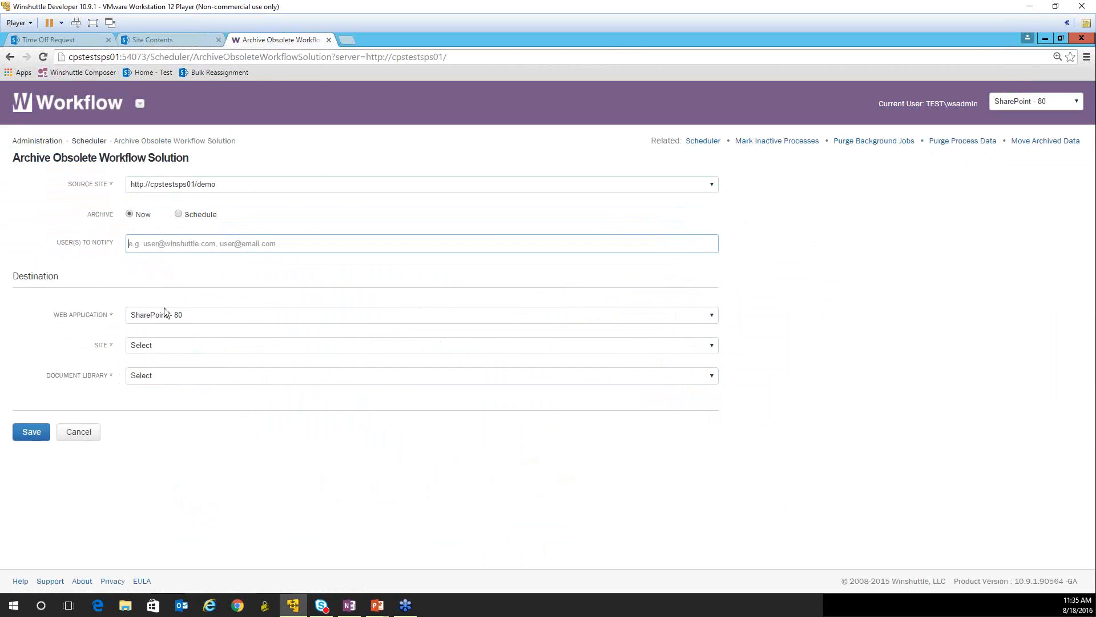
{"action": "left_click", "coordinate": [150, 346]}
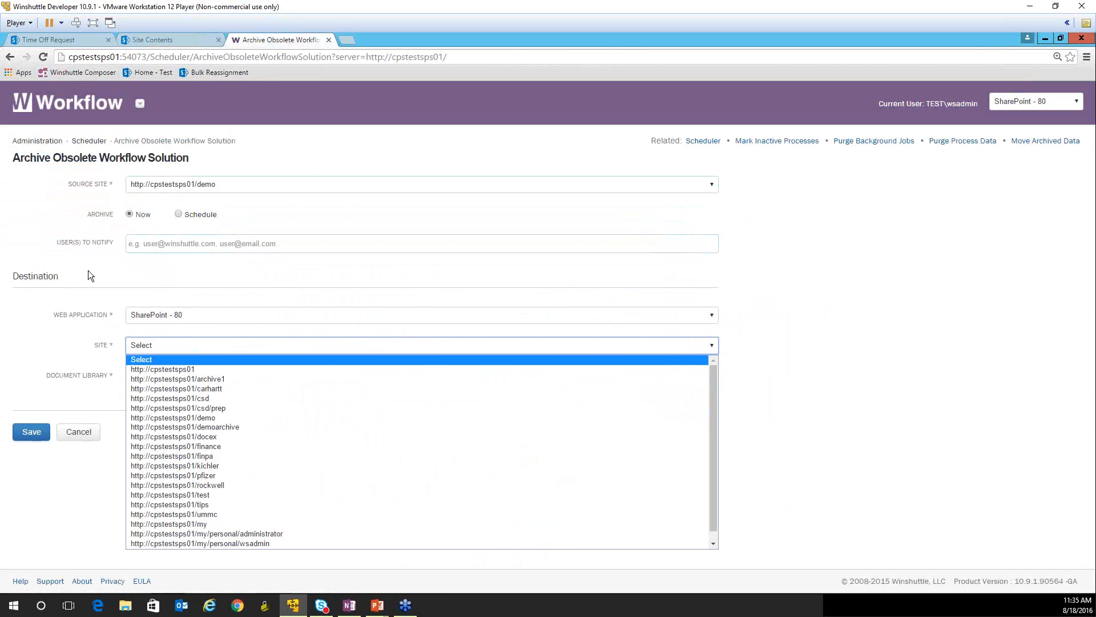
{"action": "left_click", "coordinate": [228, 427]}
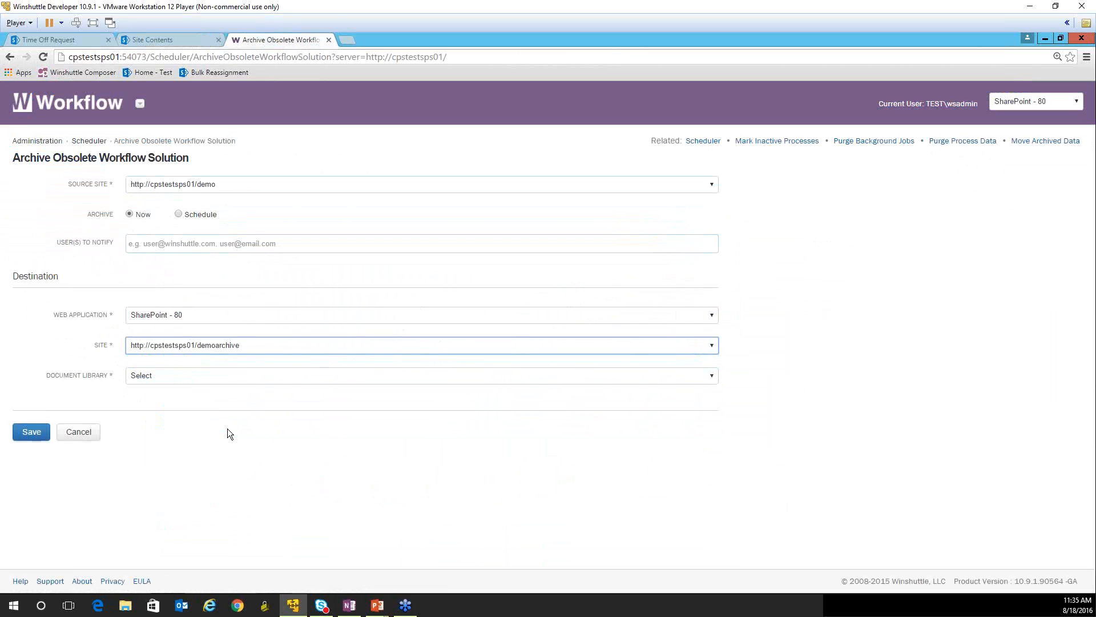
{"action": "left_click", "coordinate": [169, 376]}
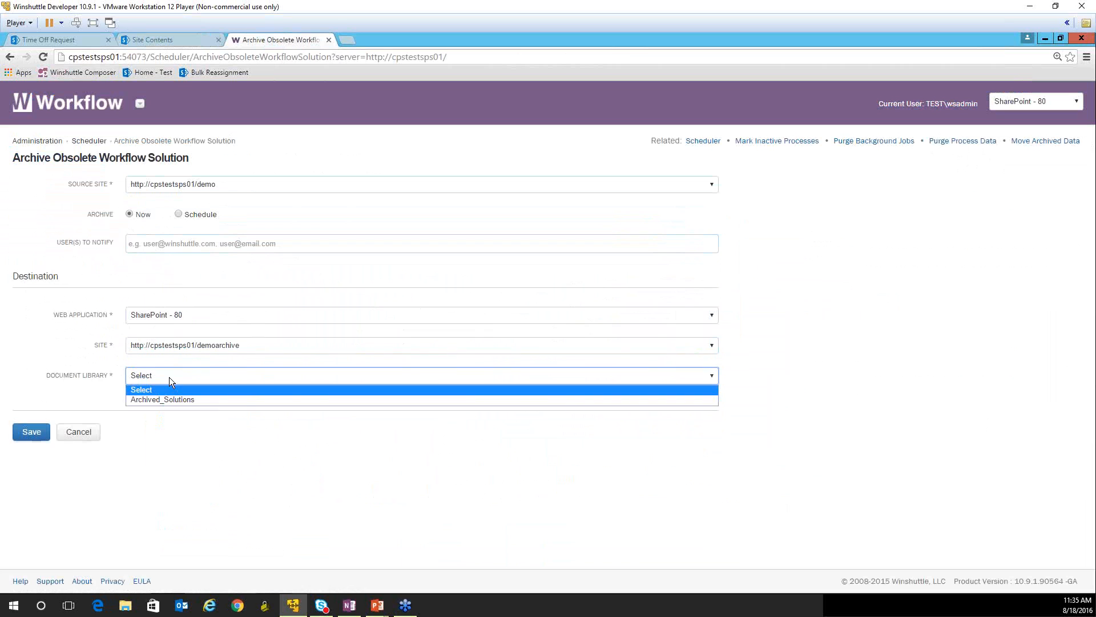
{"action": "left_click", "coordinate": [147, 400]}
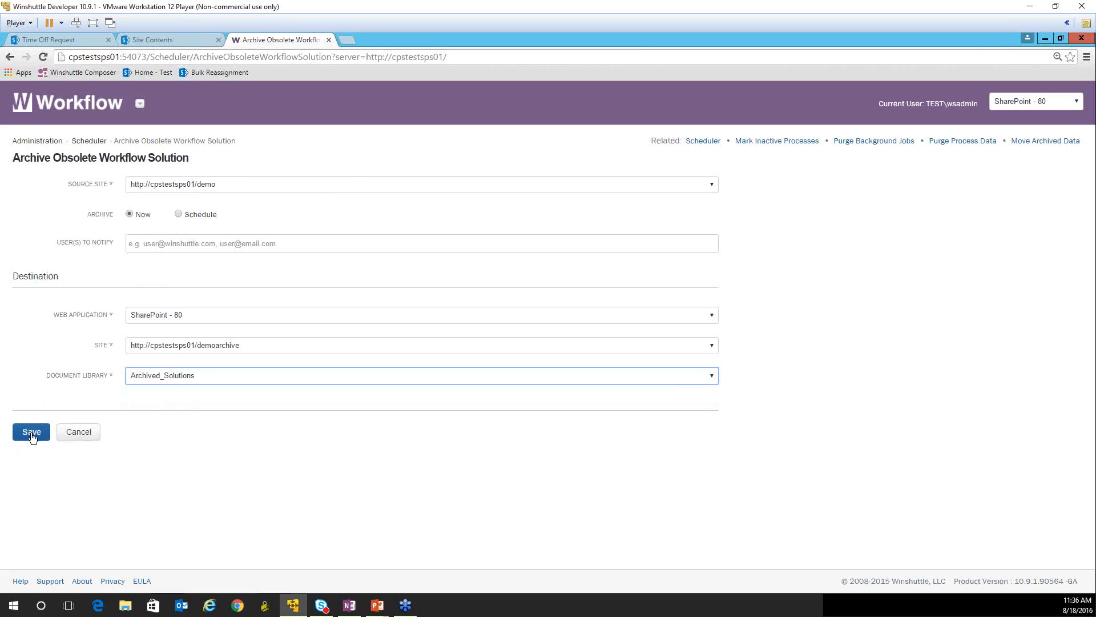
{"action": "left_click", "coordinate": [179, 215]}
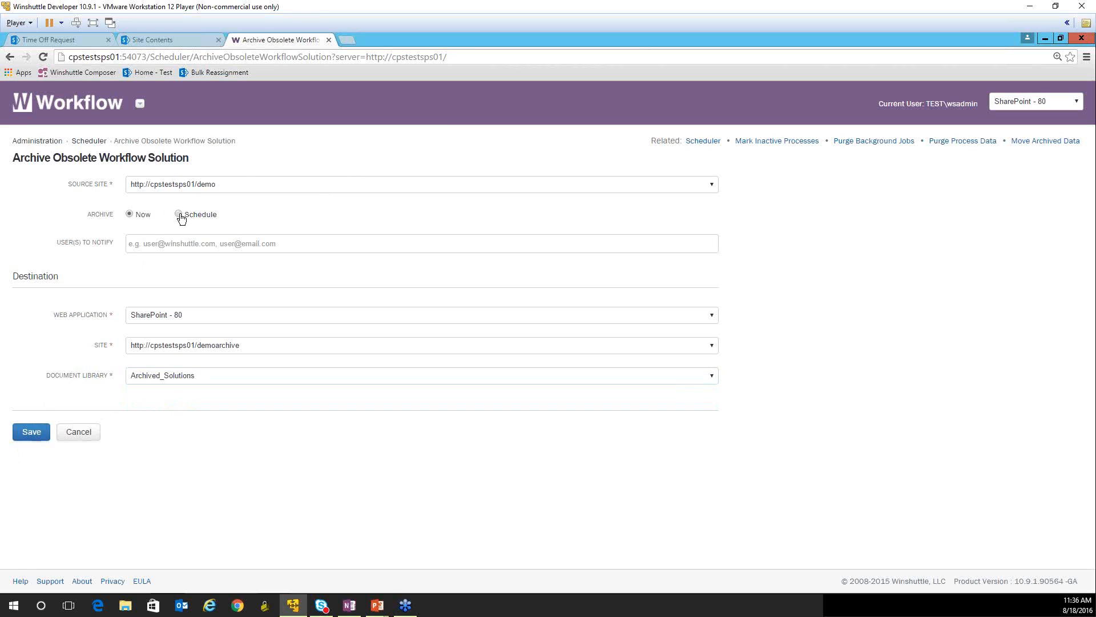
{"action": "left_click", "coordinate": [171, 243]}
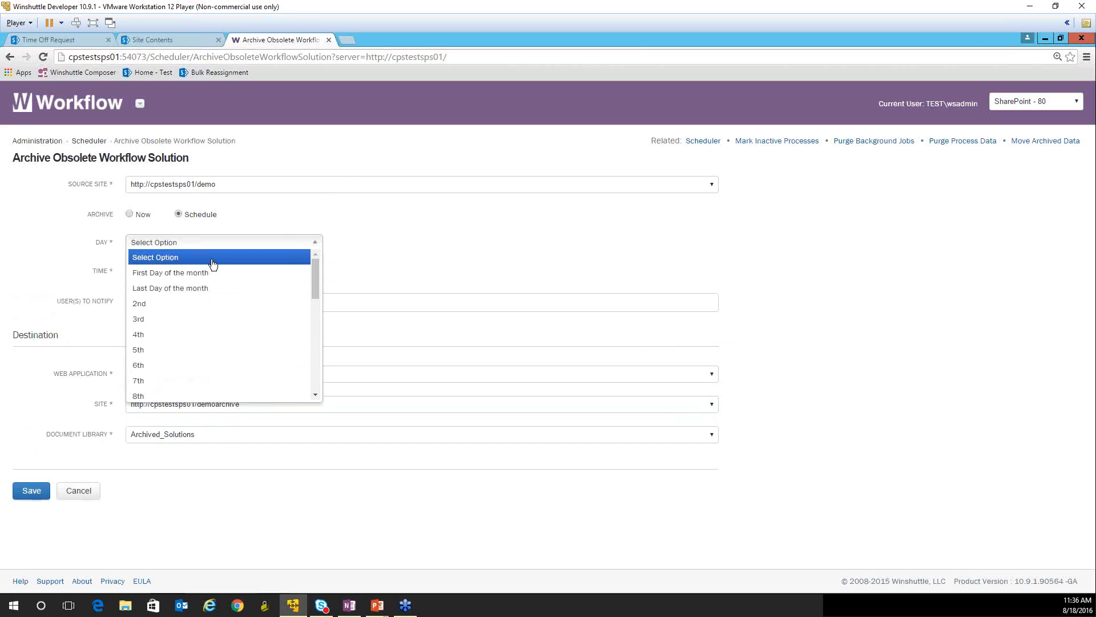
{"action": "scroll", "coordinate": [314, 343], "scroll_direction": "down", "scroll_amount": 5}
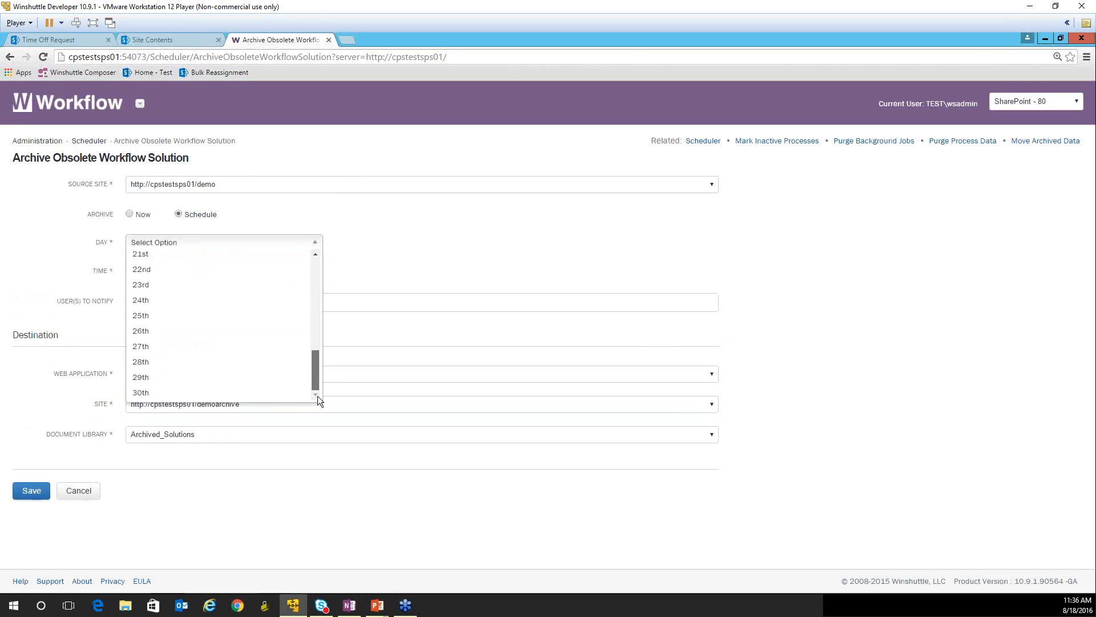
{"action": "left_click", "coordinate": [216, 212]}
{"action": "left_click", "coordinate": [135, 216]}
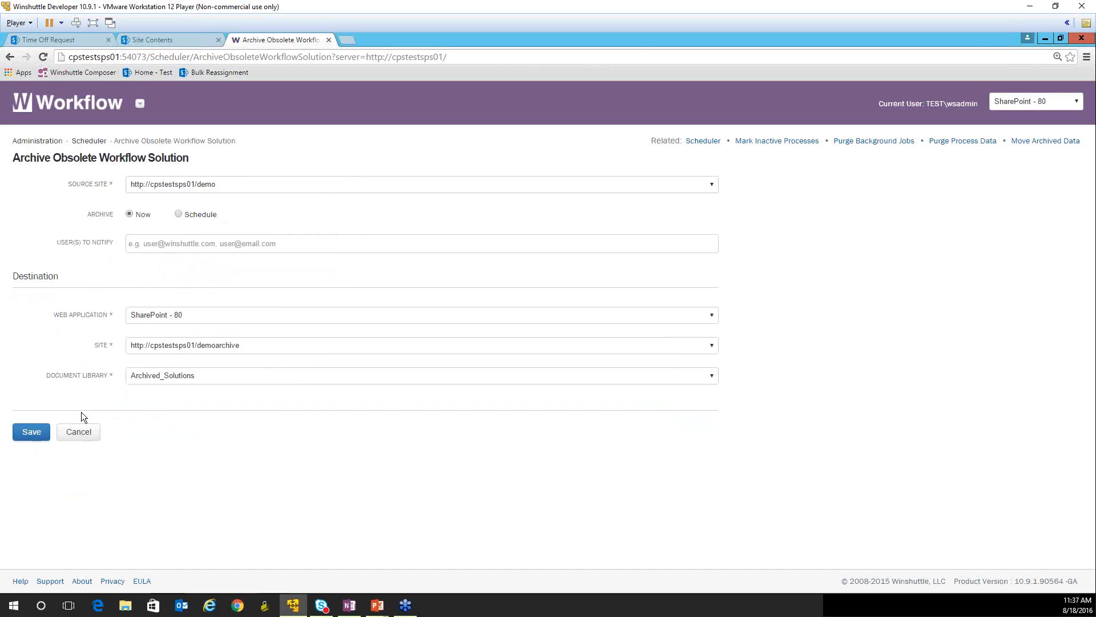
- Save the obsolete solution archive job and check its entry among the scheduled jobs
{"action": "left_click", "coordinate": [26, 434]}
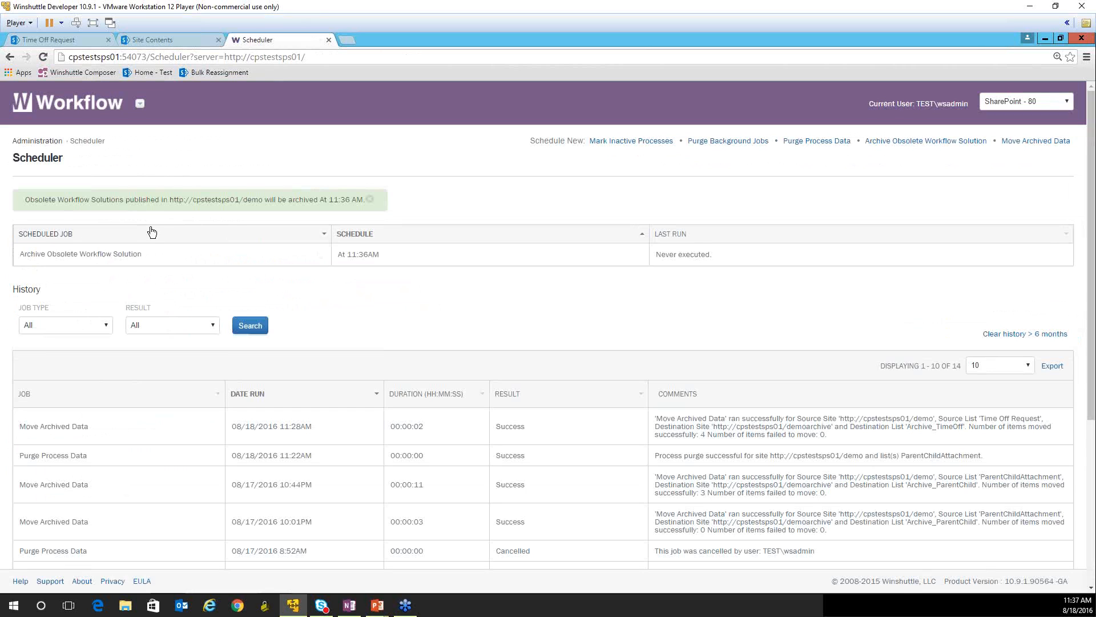
{"action": "mouse_move", "coordinate": [154, 250]}
- Open the Database Usage Status page and examine the obsolete workflow solution count and the data usage by table
{"action": "left_click", "coordinate": [49, 143]}
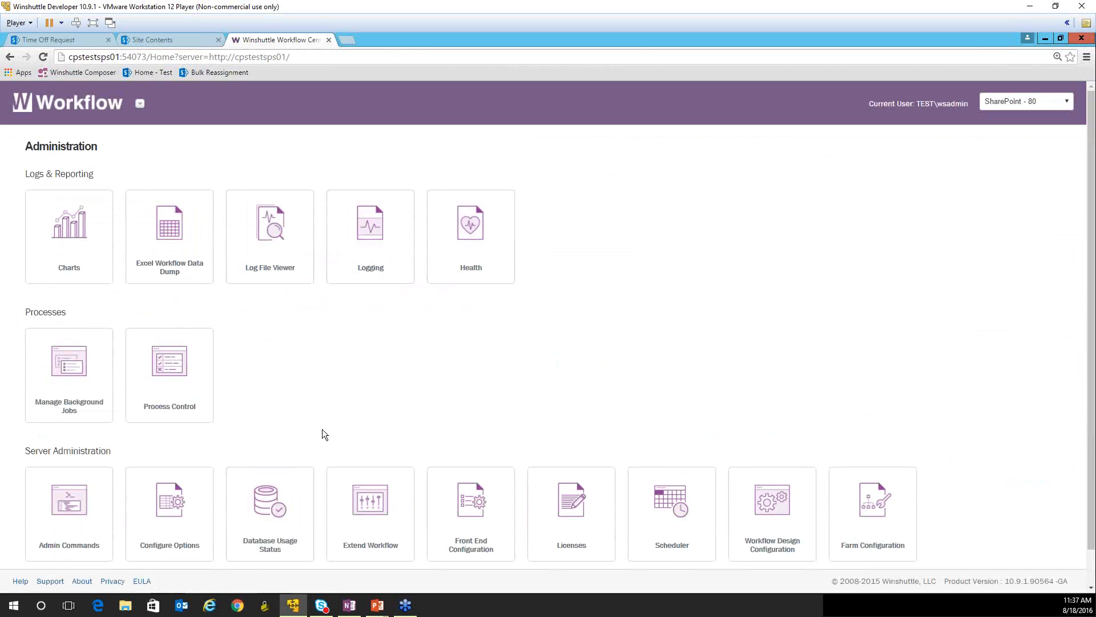
{"action": "left_click", "coordinate": [271, 503]}
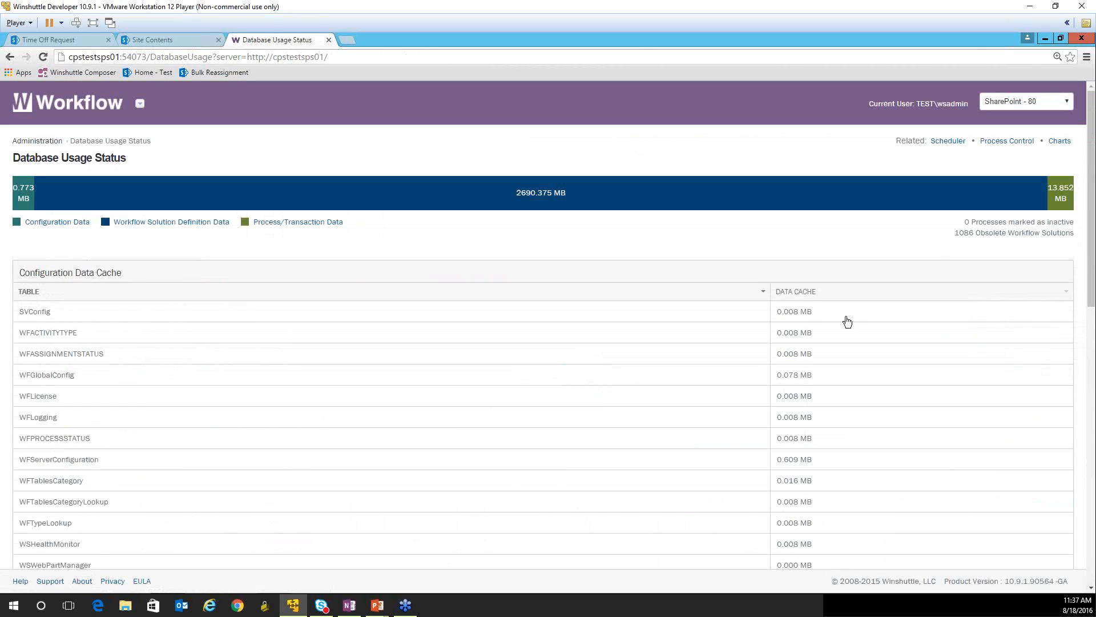
{"action": "left_click_drag", "start_coordinate": [957, 234], "coordinate": [1039, 239]}
{"action": "left_click", "coordinate": [991, 250]}
{"action": "scroll", "coordinate": [884, 428], "scroll_direction": "down", "scroll_amount": 4}
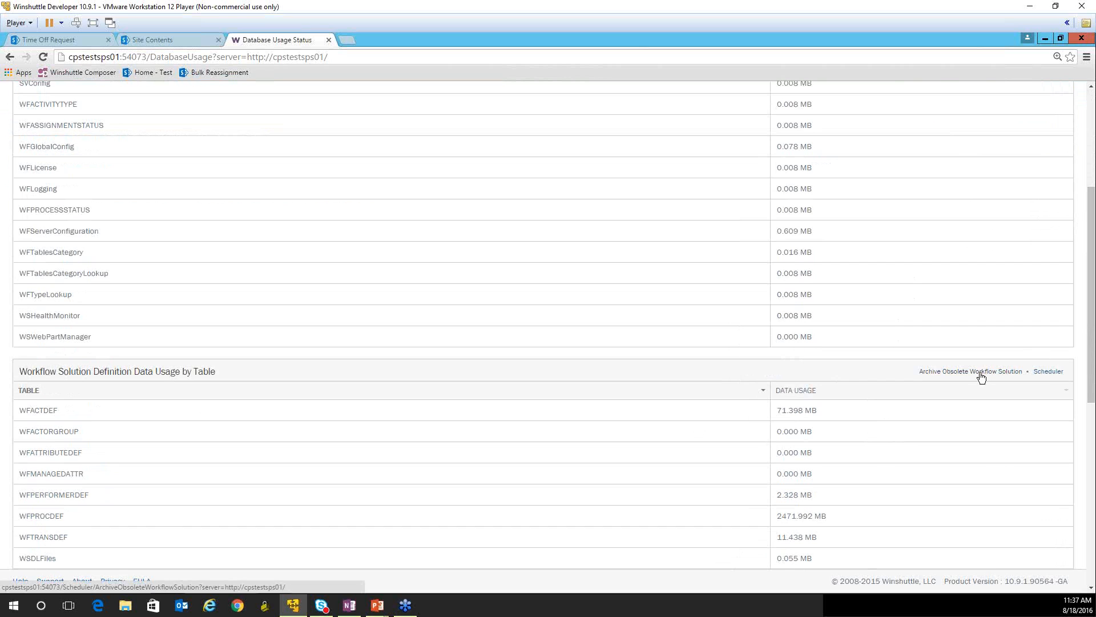
{"action": "scroll", "coordinate": [918, 451], "scroll_direction": "down", "scroll_amount": 1}
{"action": "scroll", "coordinate": [919, 448], "scroll_direction": "up", "scroll_amount": 1}
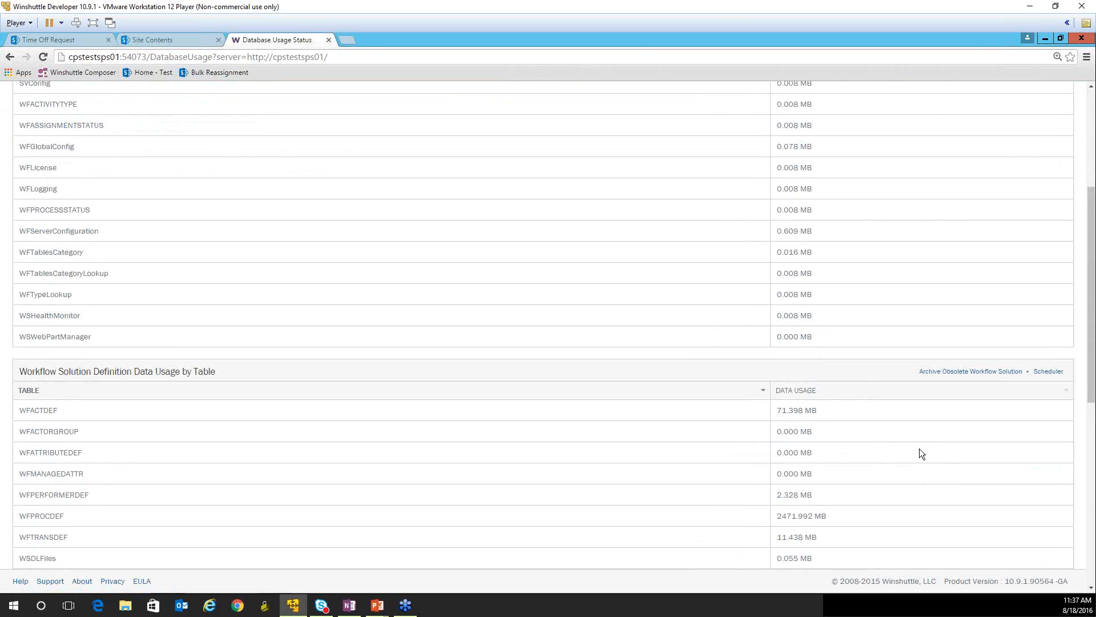
{"action": "scroll", "coordinate": [923, 440], "scroll_direction": "up", "scroll_amount": 3}
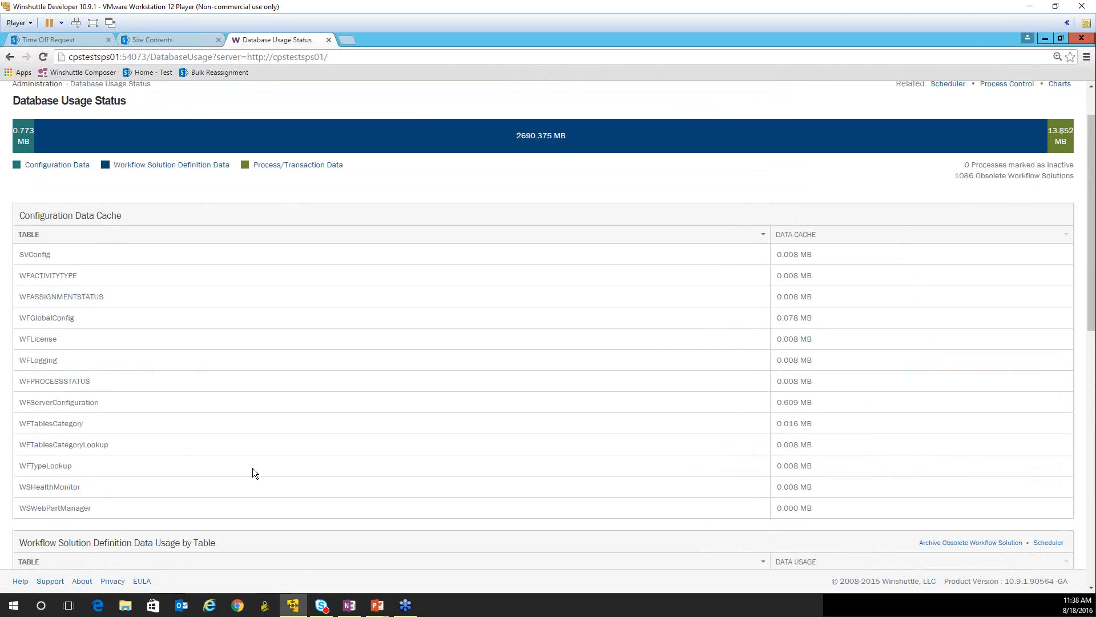
{"action": "scroll", "coordinate": [253, 467], "scroll_direction": "down", "scroll_amount": 3}
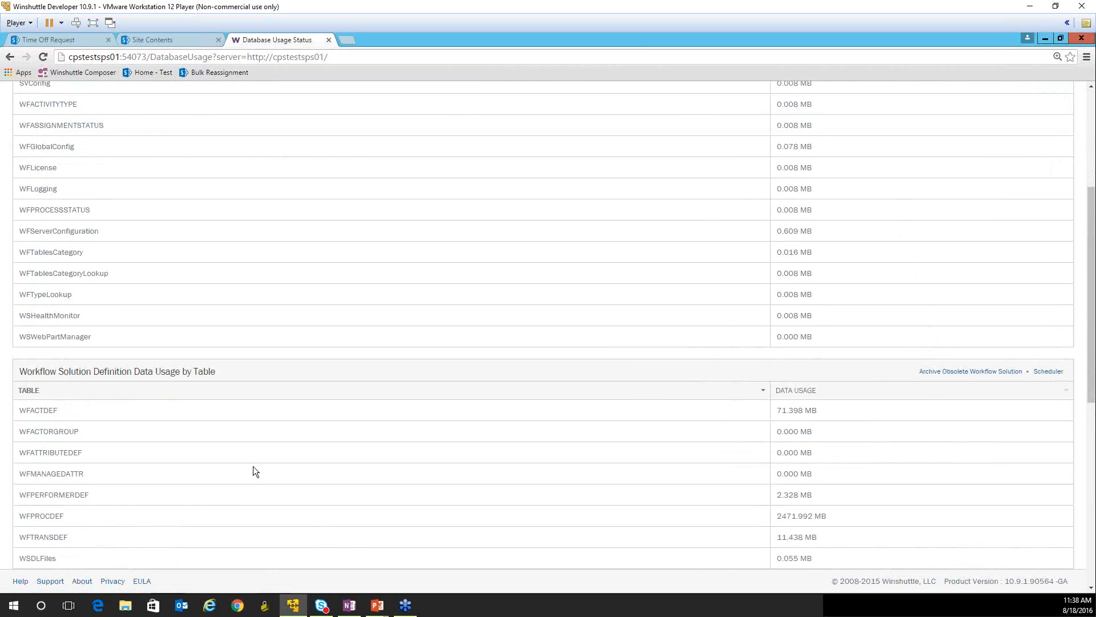
- Examine the WFPROCDEF table's data usage within the workflow solution definition data
{"action": "left_click_drag", "start_coordinate": [19, 515], "coordinate": [67, 516]}
{"action": "left_click_drag", "start_coordinate": [843, 516], "coordinate": [776, 519]}
{"action": "left_click", "coordinate": [167, 520]}
{"action": "left_click_drag", "start_coordinate": [852, 512], "coordinate": [774, 516]}
{"action": "left_click_drag", "start_coordinate": [91, 521], "coordinate": [19, 517]}
{"action": "scroll", "coordinate": [447, 505], "scroll_direction": "down", "scroll_amount": 1}
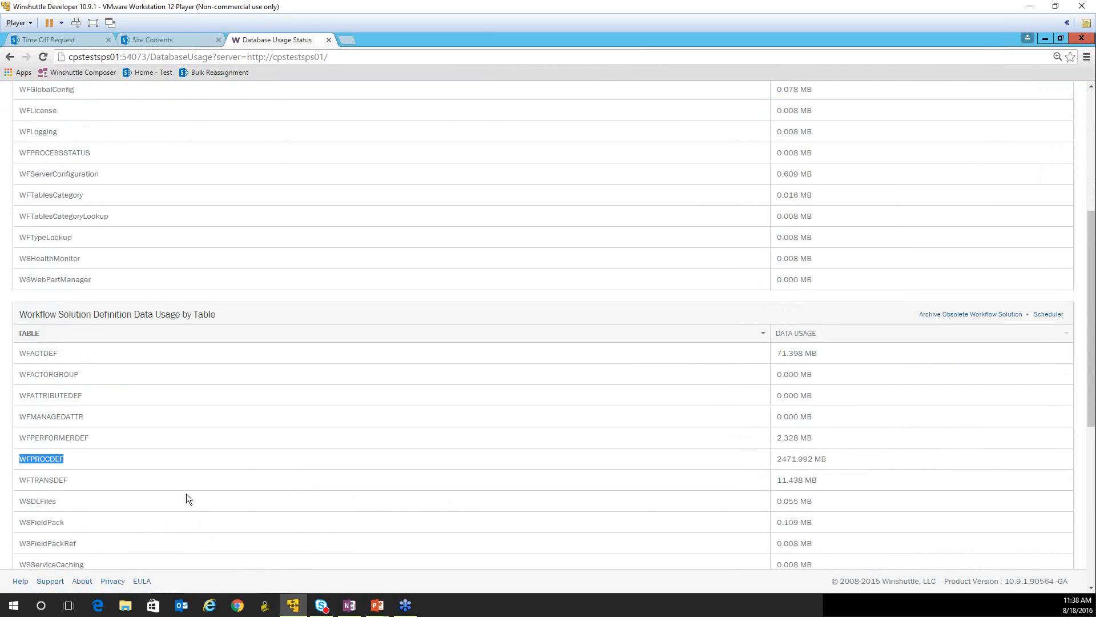
{"action": "left_click", "coordinate": [91, 462]}
- Review the overall database usage bar and configuration data tables, and return to the Administration page
{"action": "scroll", "coordinate": [593, 413], "scroll_direction": "up", "scroll_amount": 2}
{"action": "scroll", "coordinate": [577, 445], "scroll_direction": "up", "scroll_amount": 1}
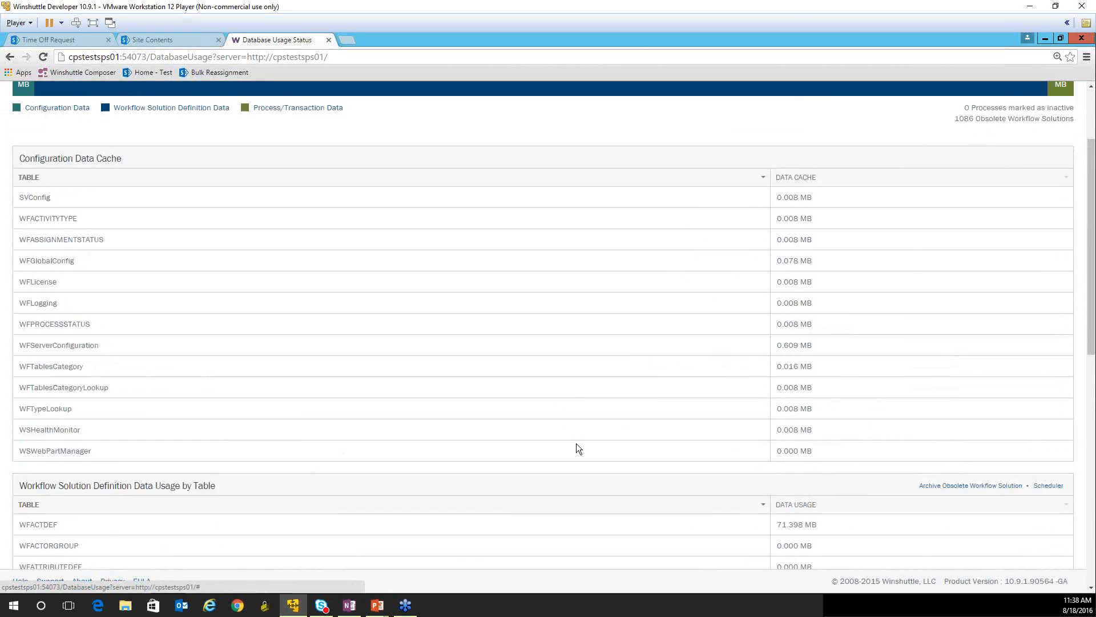
{"action": "scroll", "coordinate": [577, 449], "scroll_direction": "up", "scroll_amount": 1}
{"action": "scroll", "coordinate": [575, 444], "scroll_direction": "up", "scroll_amount": 1}
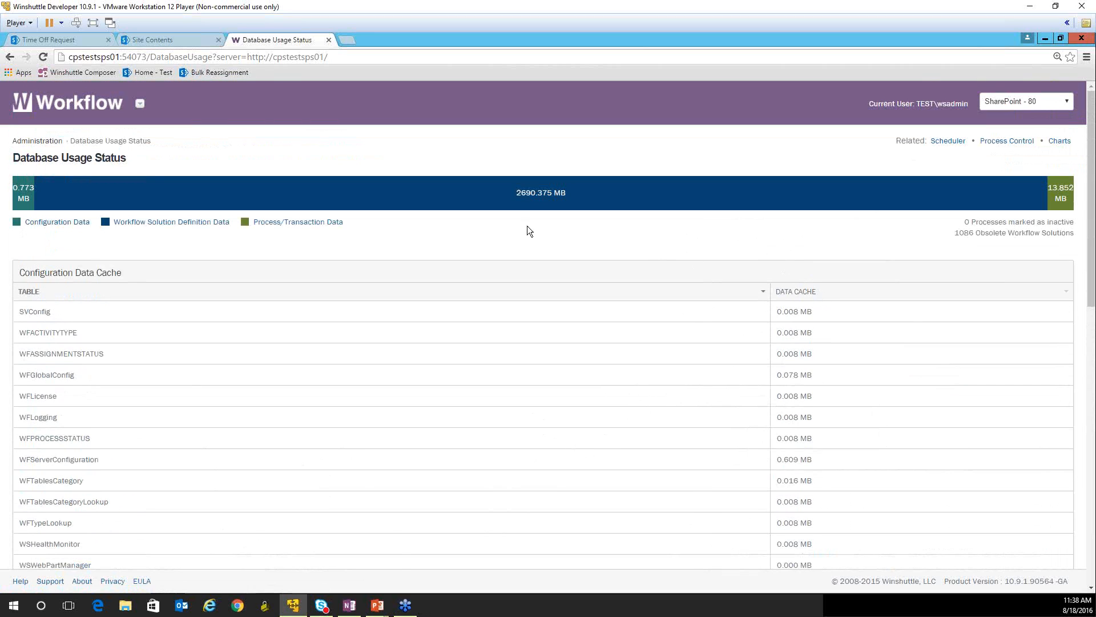
{"action": "scroll", "coordinate": [436, 386], "scroll_direction": "down", "scroll_amount": 3}
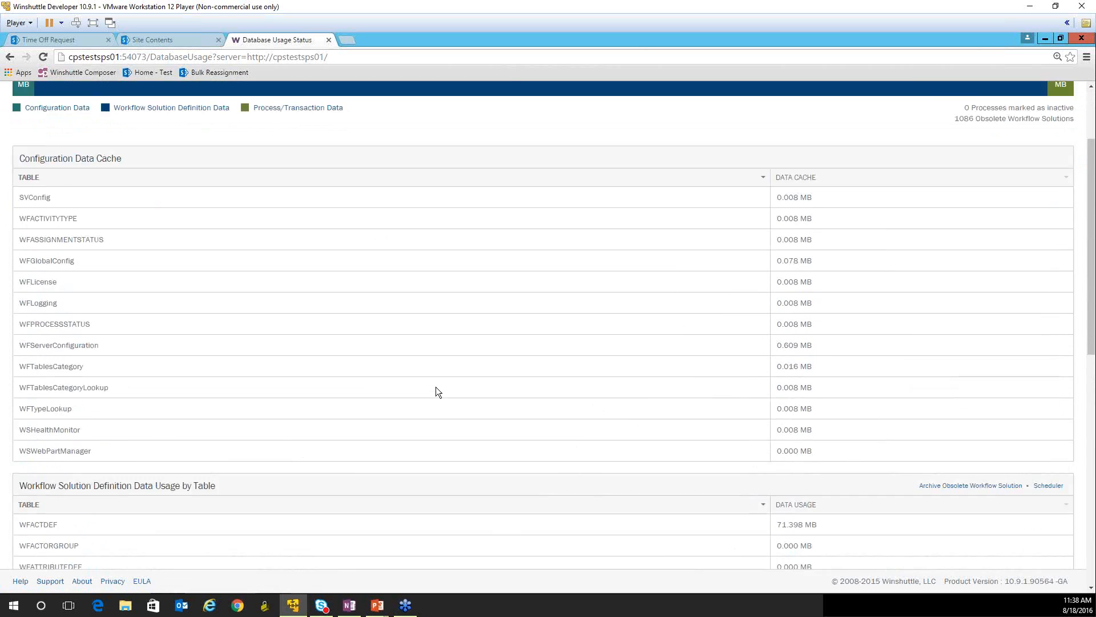
{"action": "scroll", "coordinate": [436, 386], "scroll_direction": "down", "scroll_amount": 2}
{"action": "scroll", "coordinate": [436, 386], "scroll_direction": "up", "scroll_amount": 5}
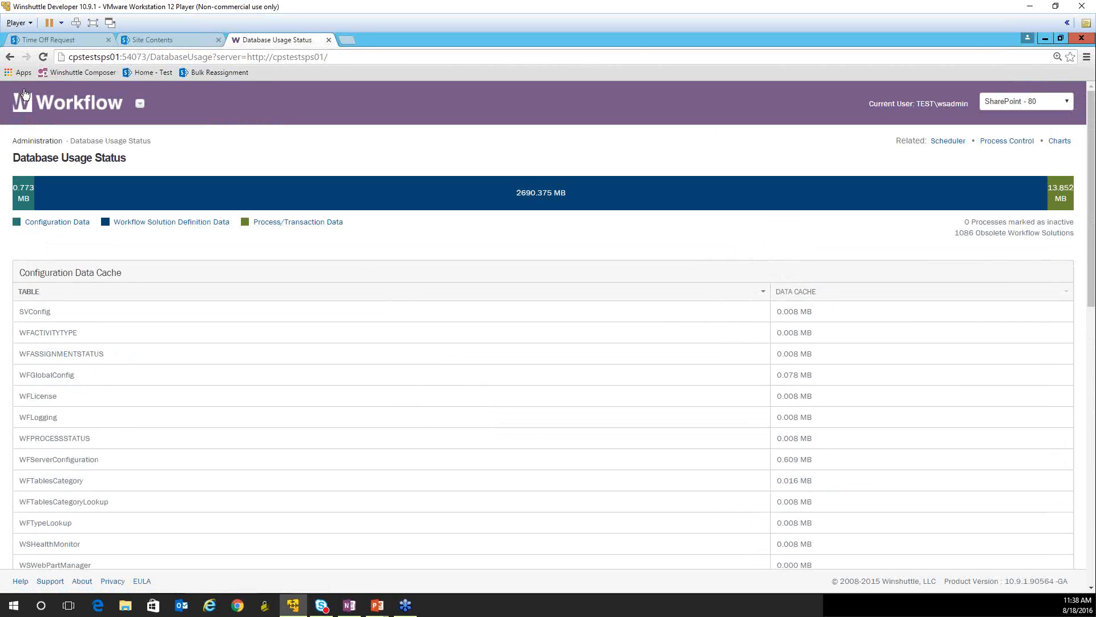
{"action": "left_click", "coordinate": [32, 141]}
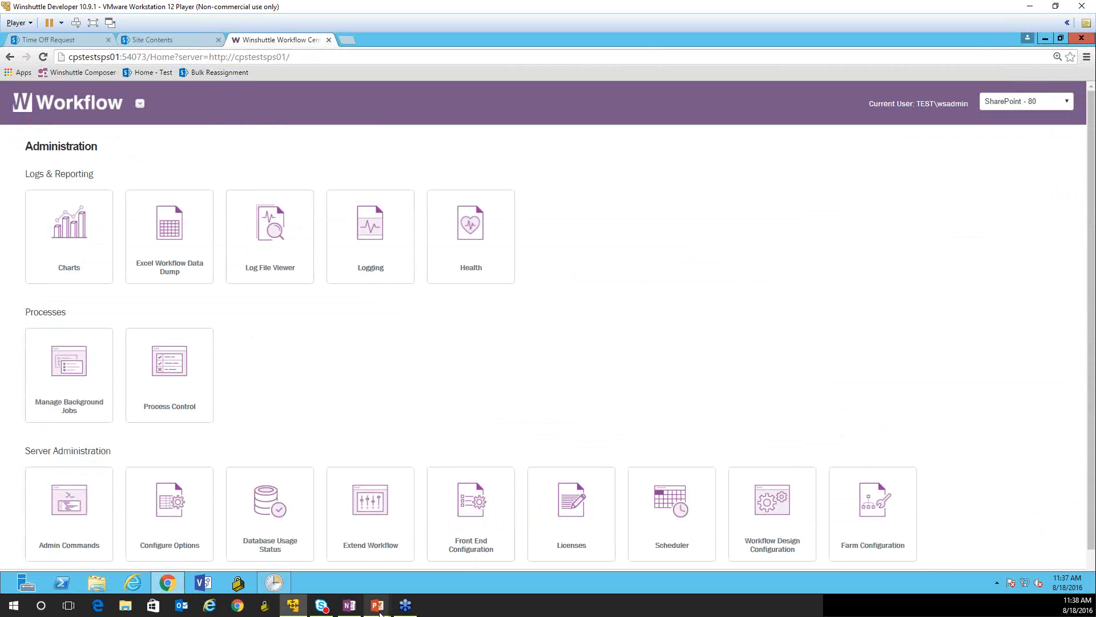
- Switch to the PowerPoint slide show and advance to the Purging Background Jobs slide
{"action": "mouse_move", "coordinate": [374, 610]}
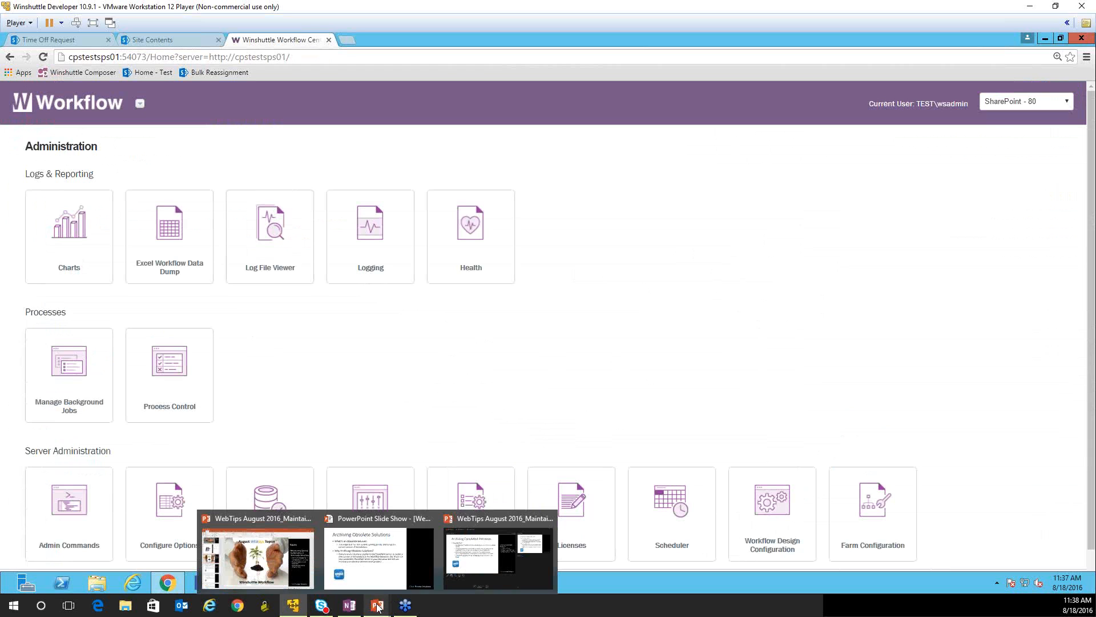
{"action": "left_click", "coordinate": [383, 562]}
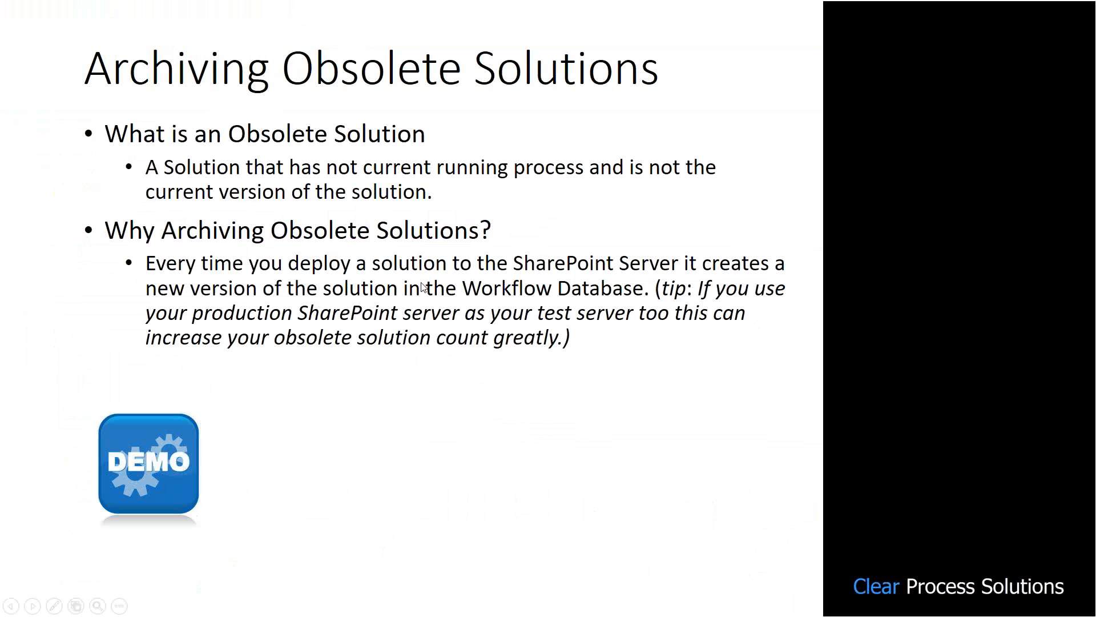
{"action": "left_click", "coordinate": [573, 339]}
{"action": "key", "text": "Left"}
{"action": "key", "text": "Right"}
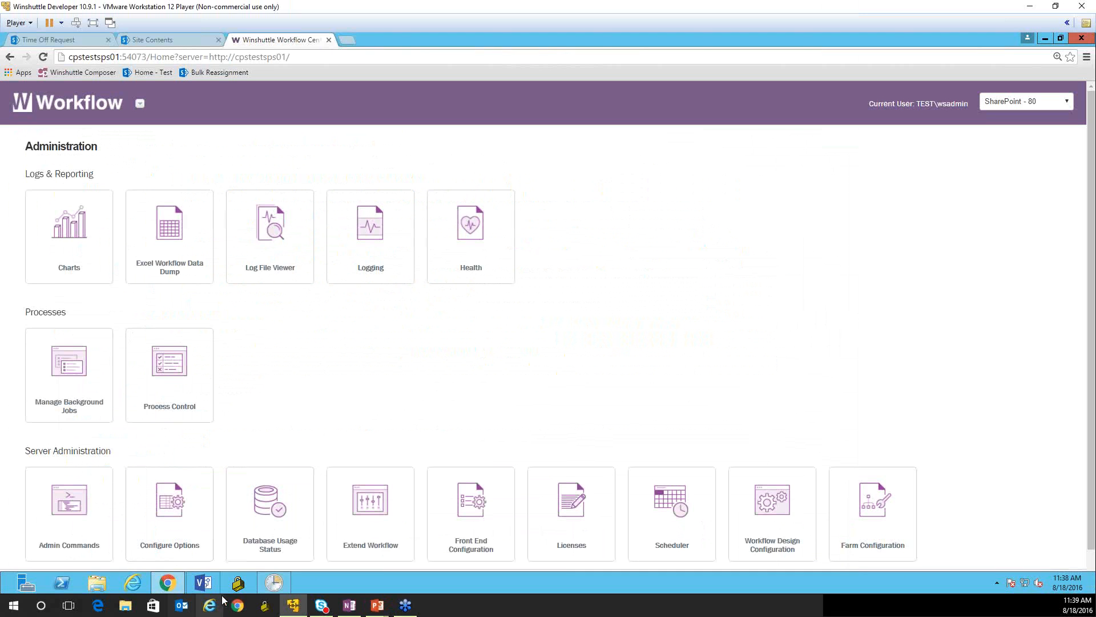
- Switch to Task Scheduler, widen the Name column to view the Winshuttle Service task, and return to the PowerPoint slide show
{"action": "left_click", "coordinate": [273, 582]}
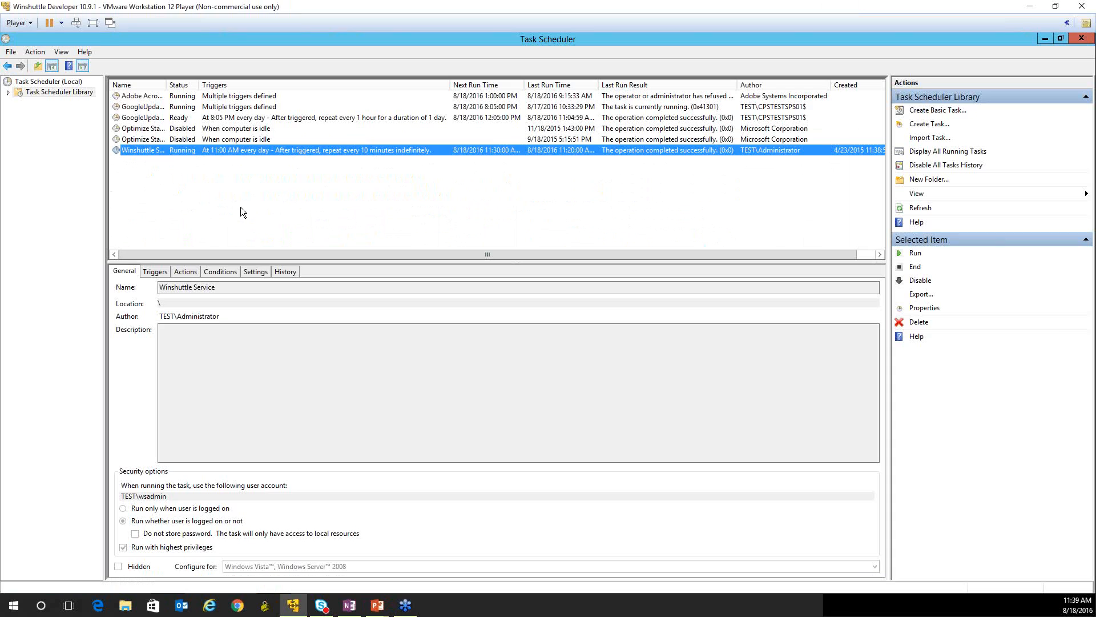
{"action": "right_click", "coordinate": [218, 186]}
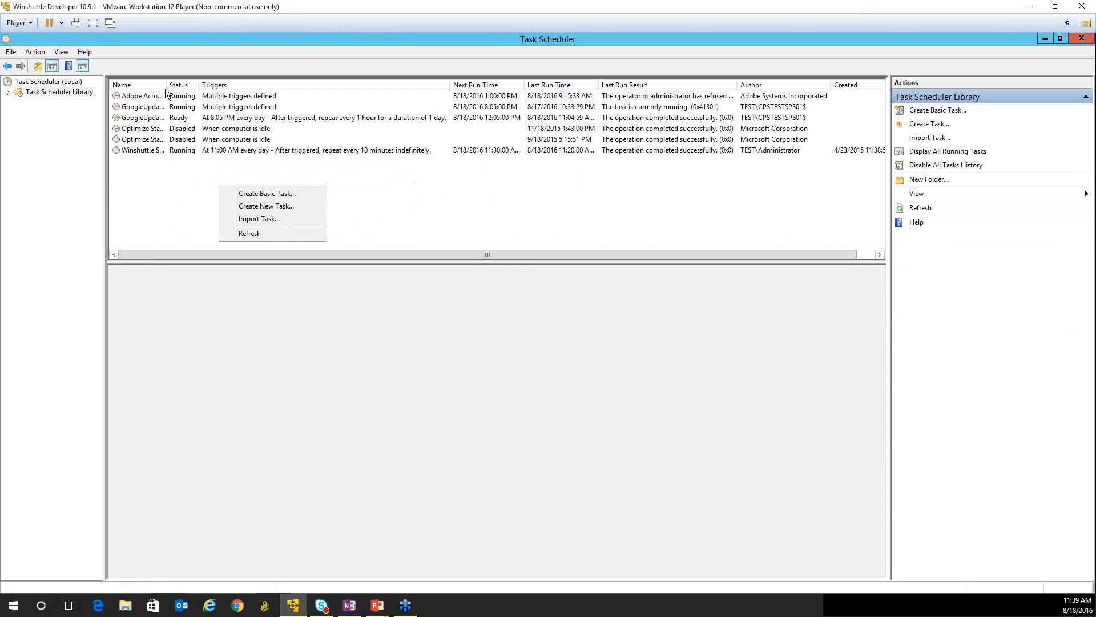
{"action": "left_click", "coordinate": [161, 70]}
{"action": "left_click_drag", "start_coordinate": [163, 87], "coordinate": [203, 88]}
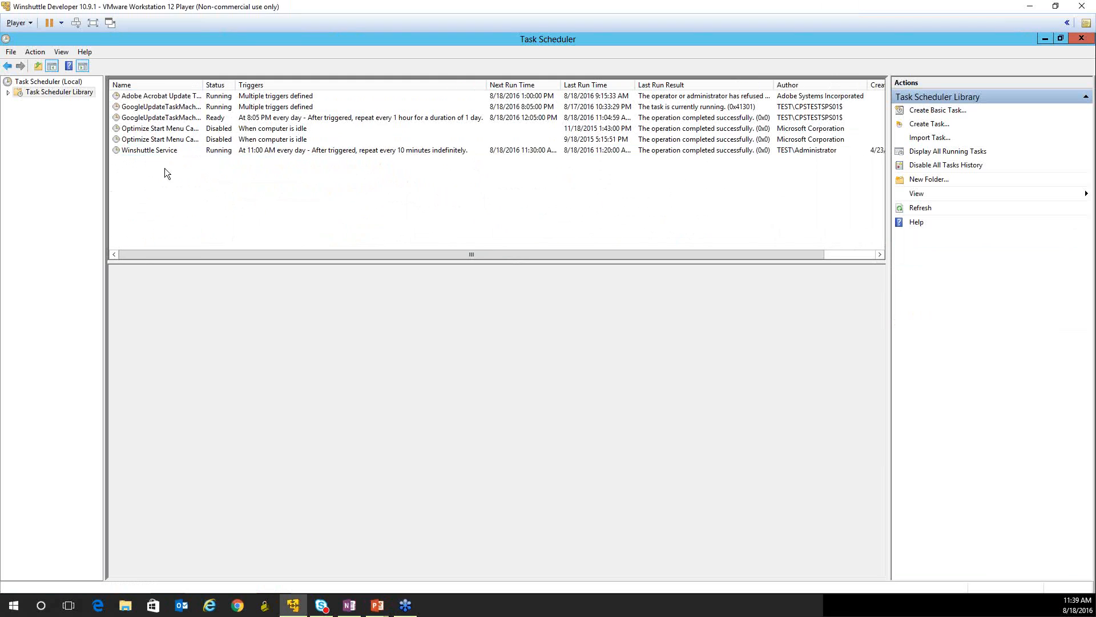
{"action": "left_click", "coordinate": [162, 150]}
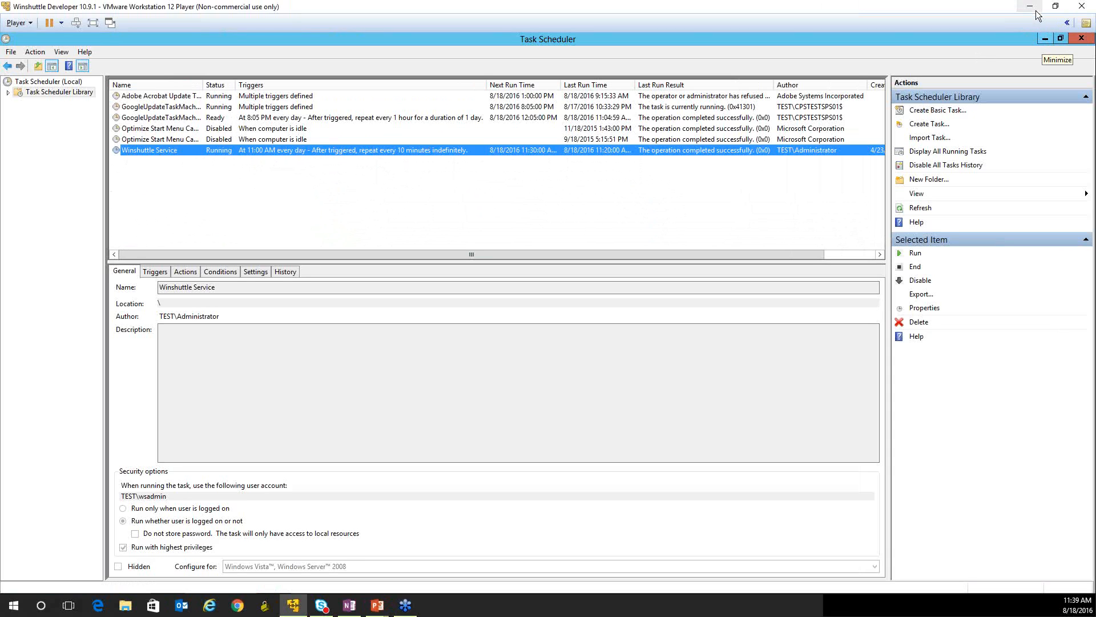
{"action": "left_click", "coordinate": [360, 557]}
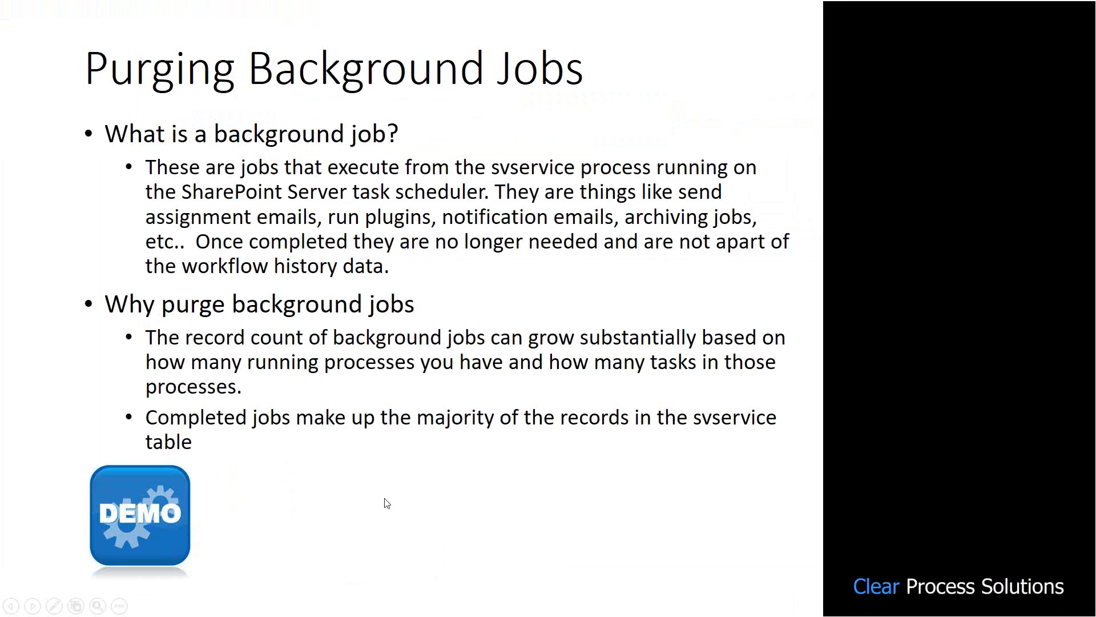
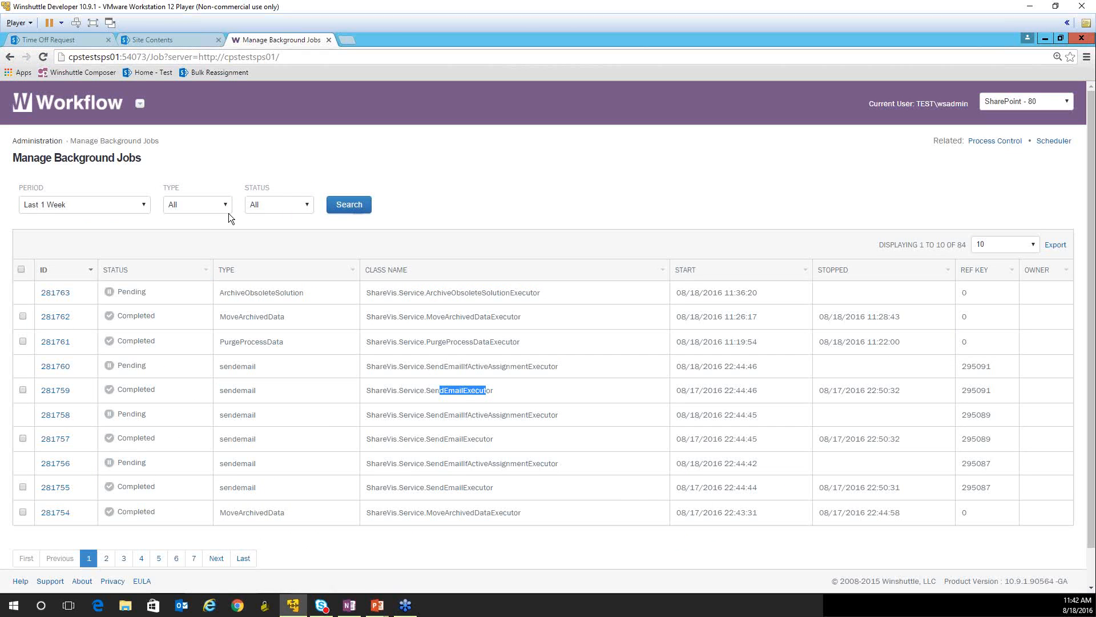
- Go from Manage Background Jobs to the Scheduler and open the form for purging background jobs
{"action": "left_click", "coordinate": [33, 141]}
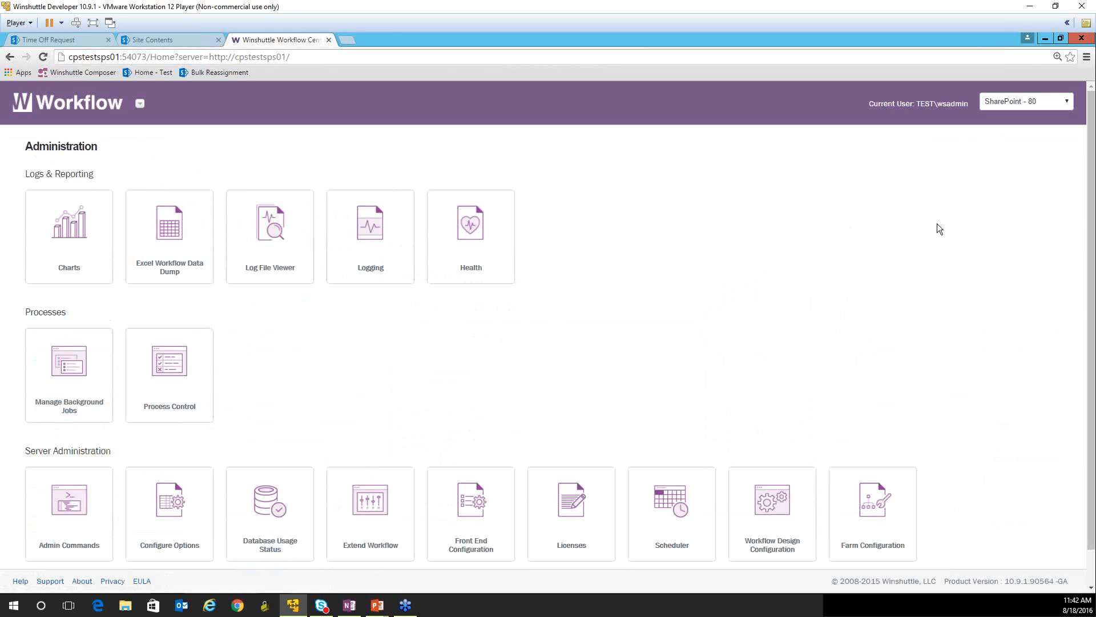
{"action": "left_click", "coordinate": [686, 509]}
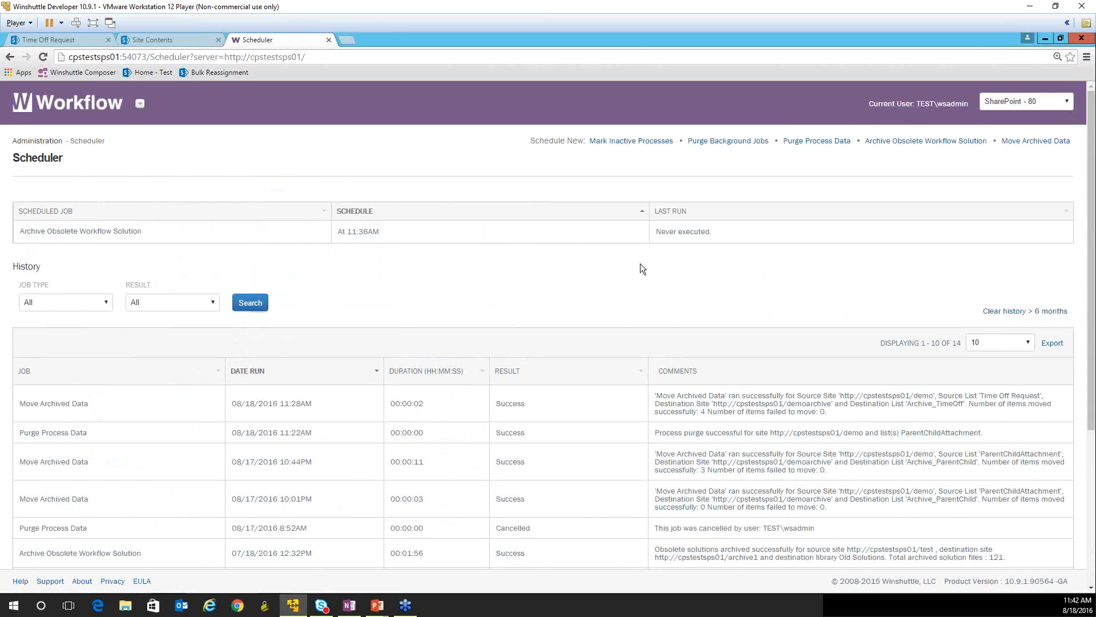
{"action": "left_click", "coordinate": [708, 141]}
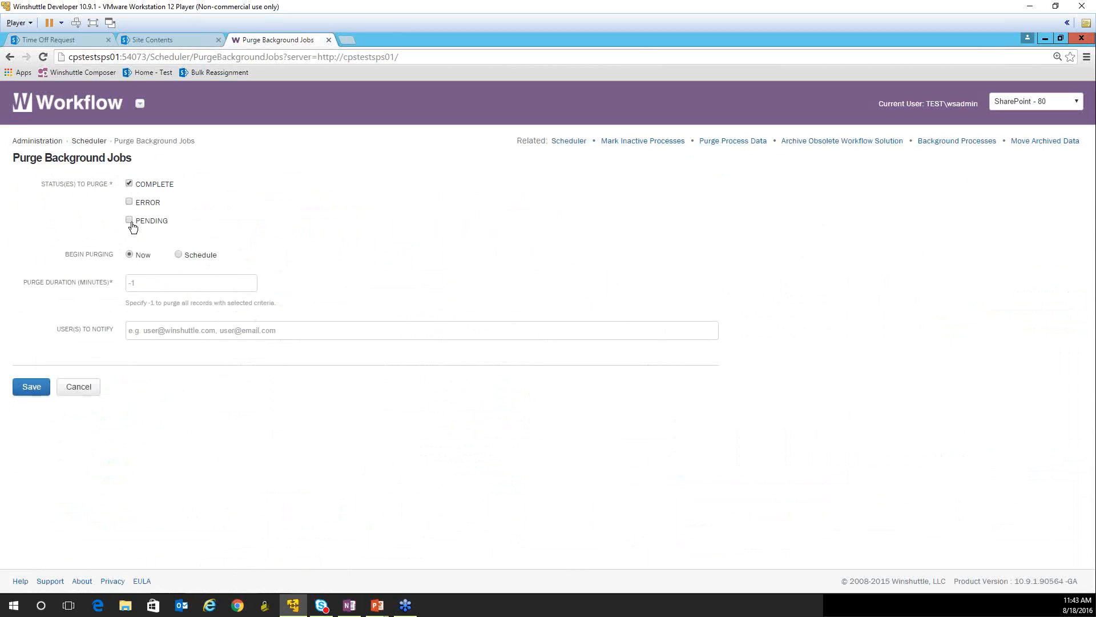
- Set the purge of completed background jobs to begin now with a purge duration of -1, and save the job
{"action": "left_click", "coordinate": [178, 255]}
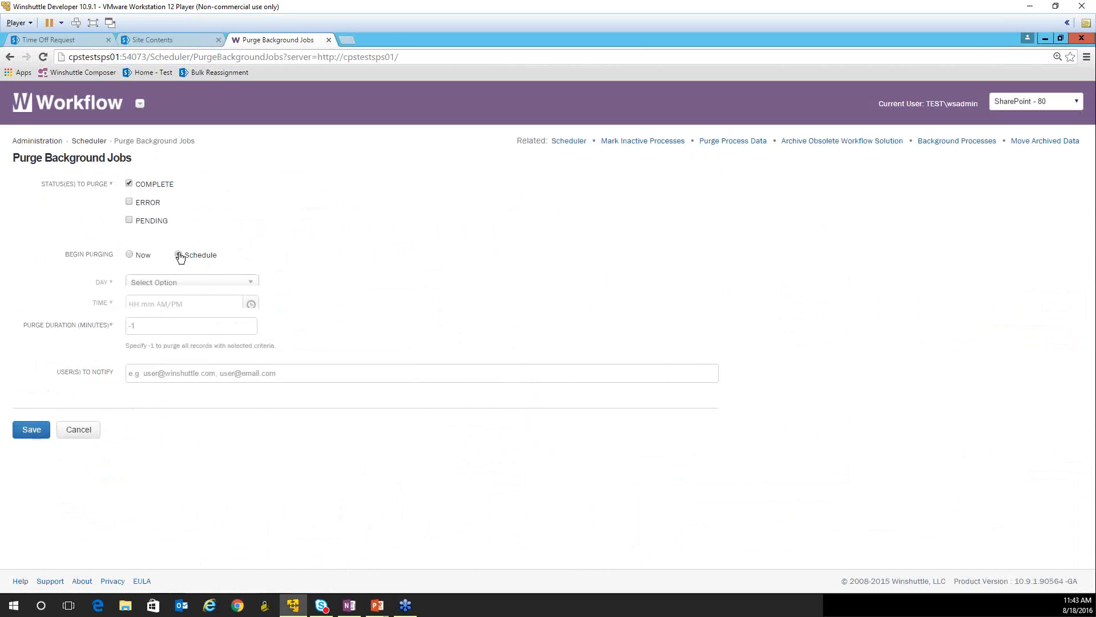
{"action": "left_click", "coordinate": [130, 256]}
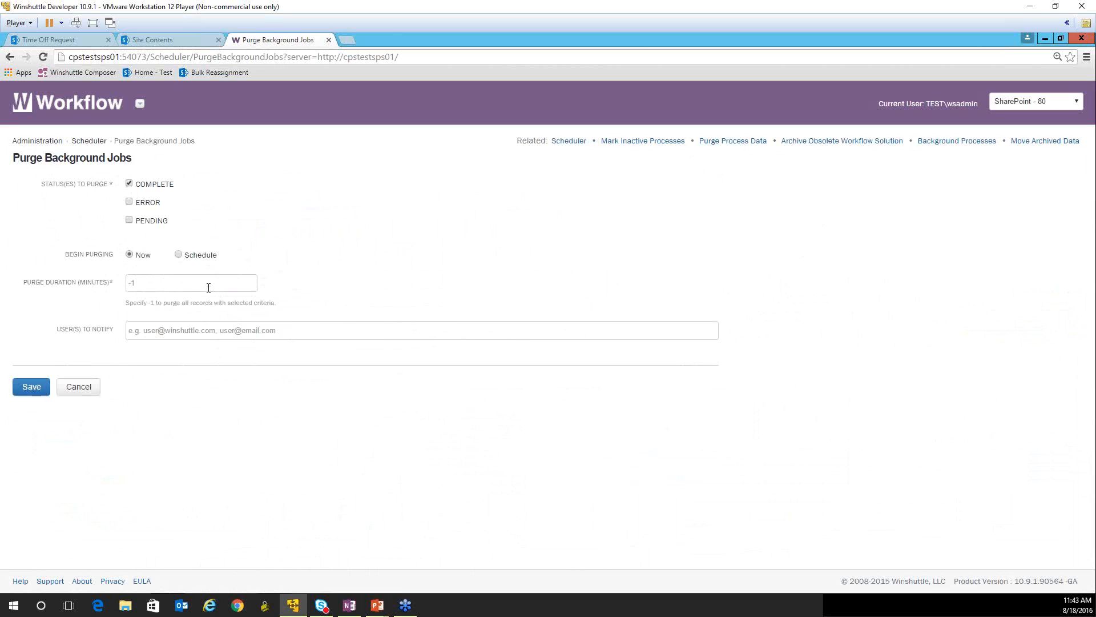
{"action": "left_click", "coordinate": [177, 331]}
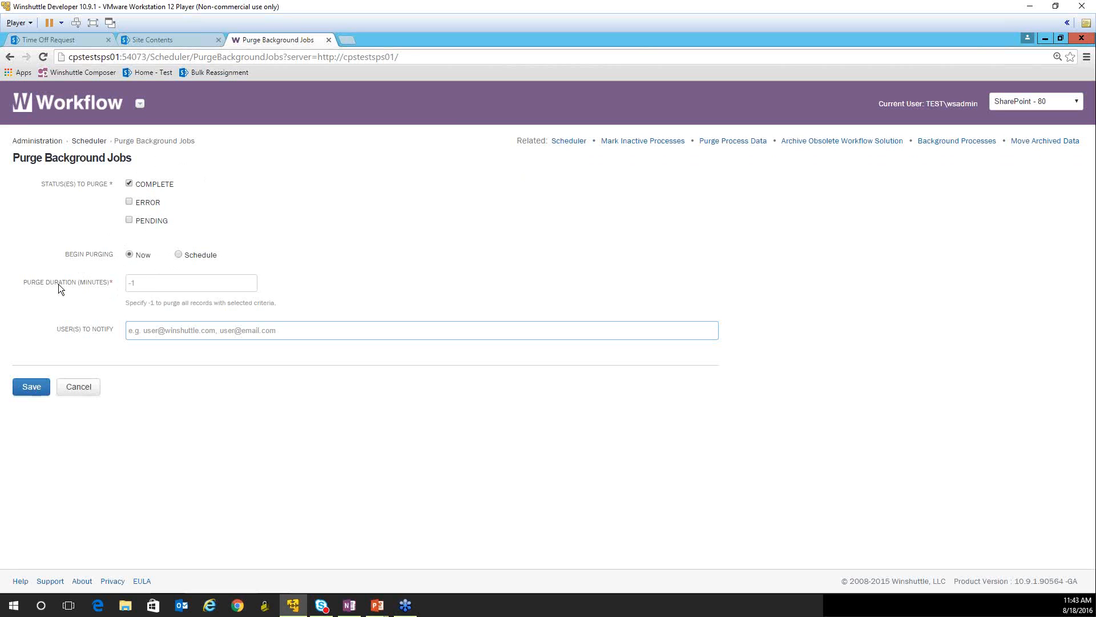
{"action": "left_click", "coordinate": [32, 389]}
{"action": "left_click", "coordinate": [147, 283]}
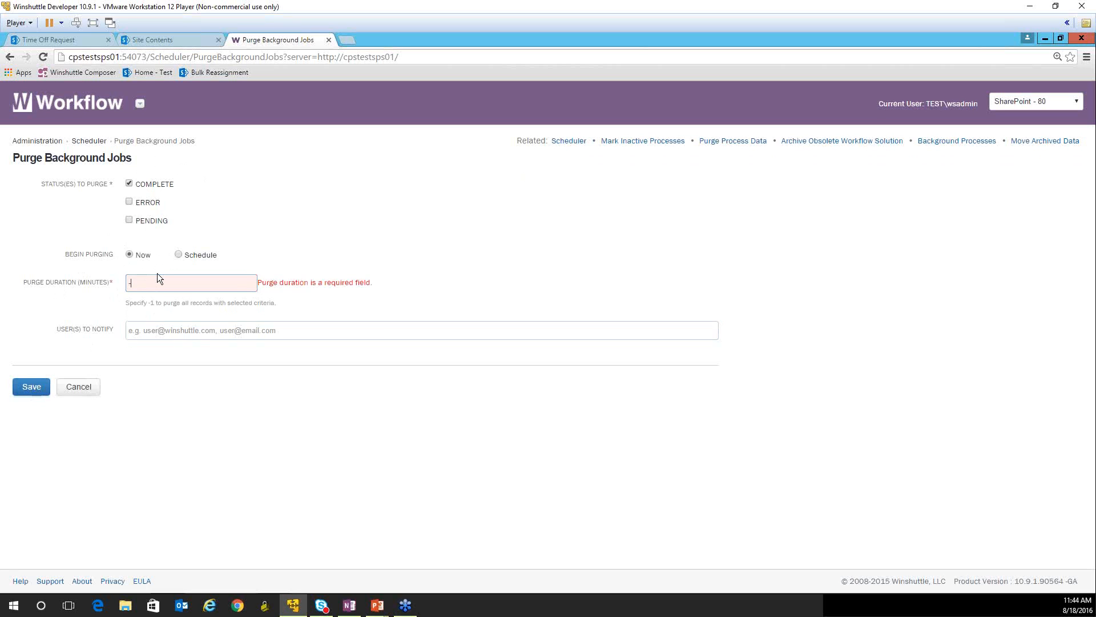
{"action": "left_click", "coordinate": [32, 386]}
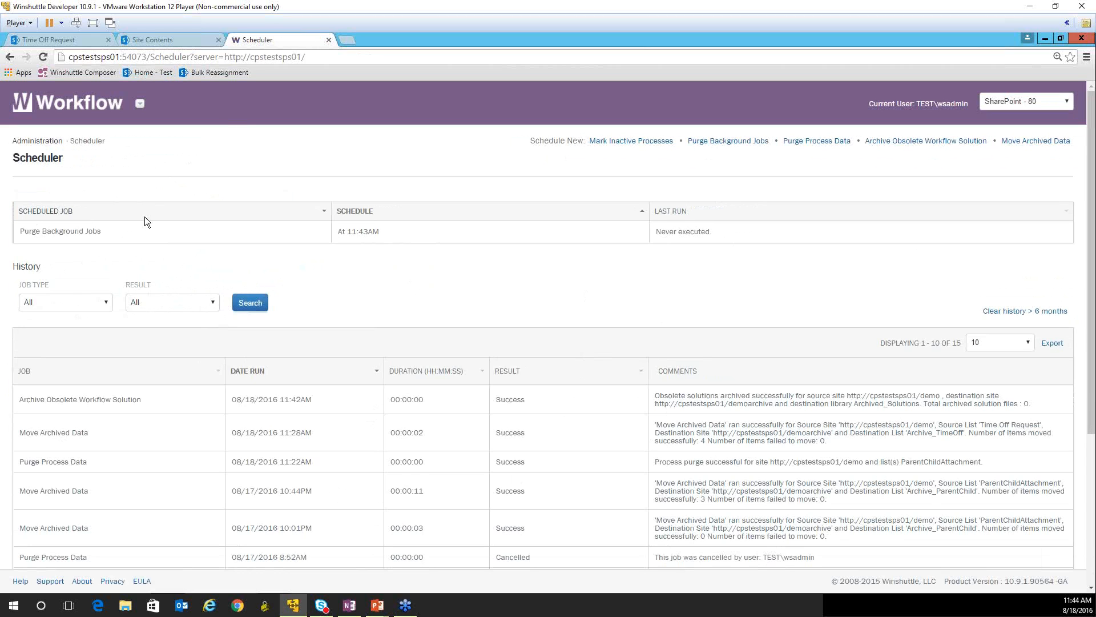
- Open Database Usage Status from the Administration page and review the tables through to the process/transaction data usage
{"action": "left_click", "coordinate": [51, 141]}
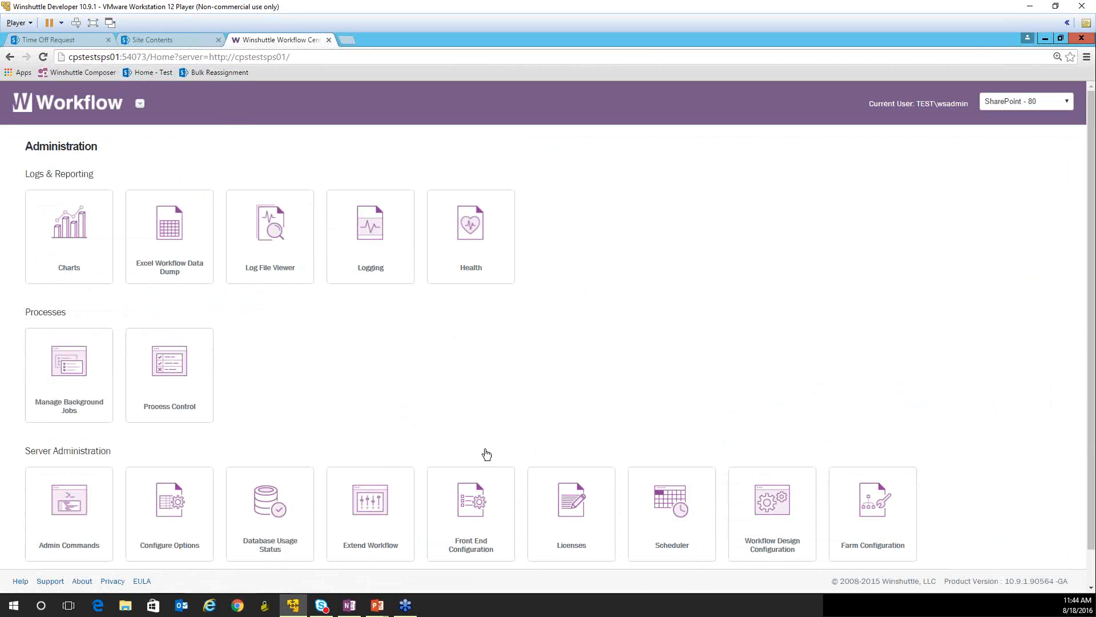
{"action": "left_click", "coordinate": [273, 511]}
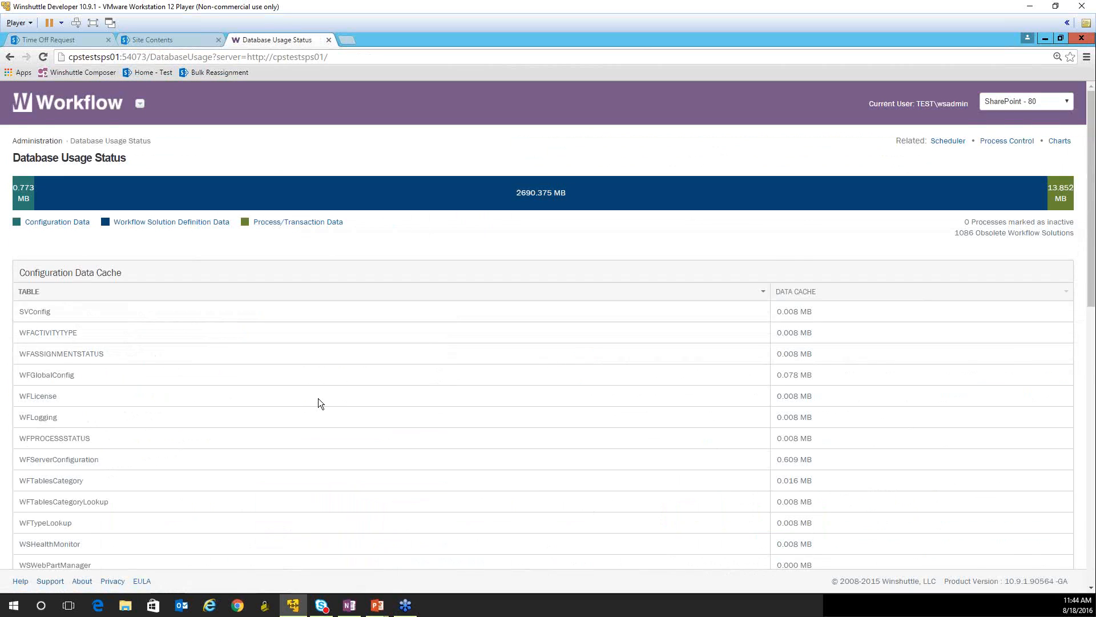
{"action": "scroll", "coordinate": [320, 403], "scroll_direction": "down", "scroll_amount": 3}
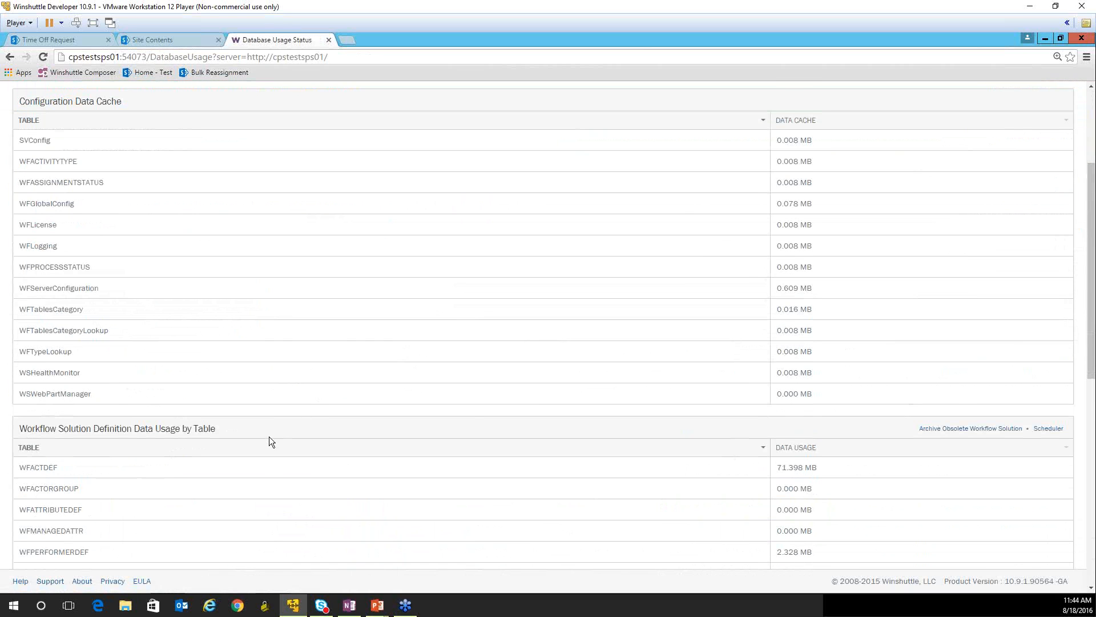
{"action": "scroll", "coordinate": [268, 441], "scroll_direction": "down", "scroll_amount": 2}
{"action": "scroll", "coordinate": [269, 441], "scroll_direction": "down", "scroll_amount": 3}
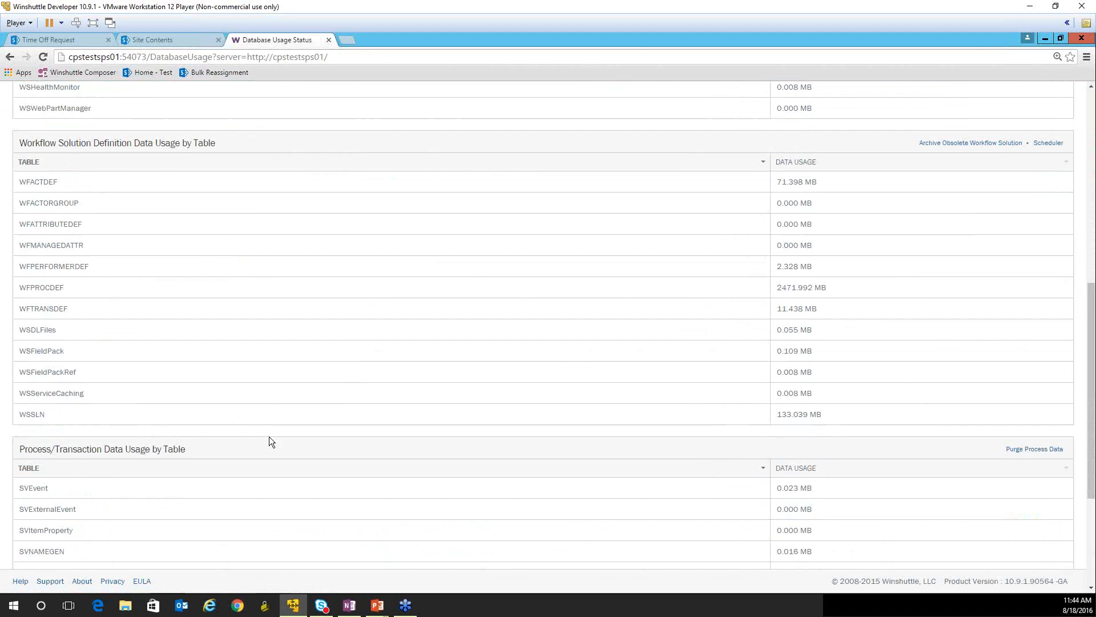
{"action": "scroll", "coordinate": [270, 437], "scroll_direction": "down", "scroll_amount": 3}
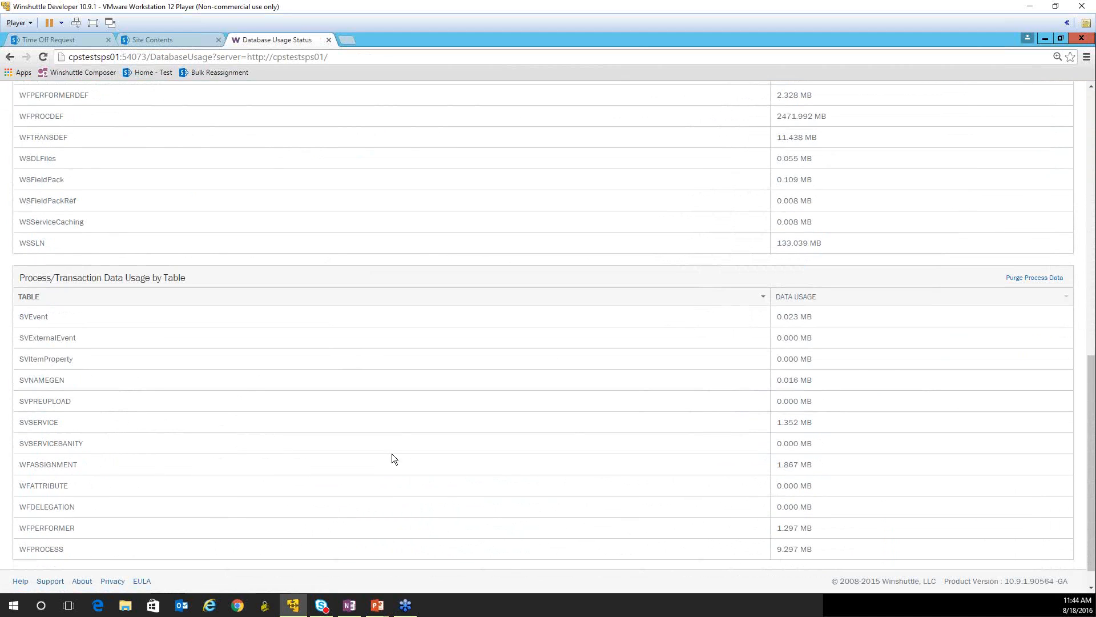
- Examine the data usage of the SVSERVICE table and compare it with the WFPROCDEF table
{"action": "left_click_drag", "start_coordinate": [825, 422], "coordinate": [776, 422]}
{"action": "left_click", "coordinate": [81, 417]}
{"action": "double_click", "coordinate": [803, 423]}
{"action": "left_click_drag", "start_coordinate": [19, 115], "coordinate": [65, 119]}
{"action": "left_click", "coordinate": [847, 428]}
- Switch to the PowerPoint slide show and advance to the Adding Primary Key to SVService Table slide
{"action": "scroll", "coordinate": [208, 402], "scroll_direction": "up", "scroll_amount": 1}
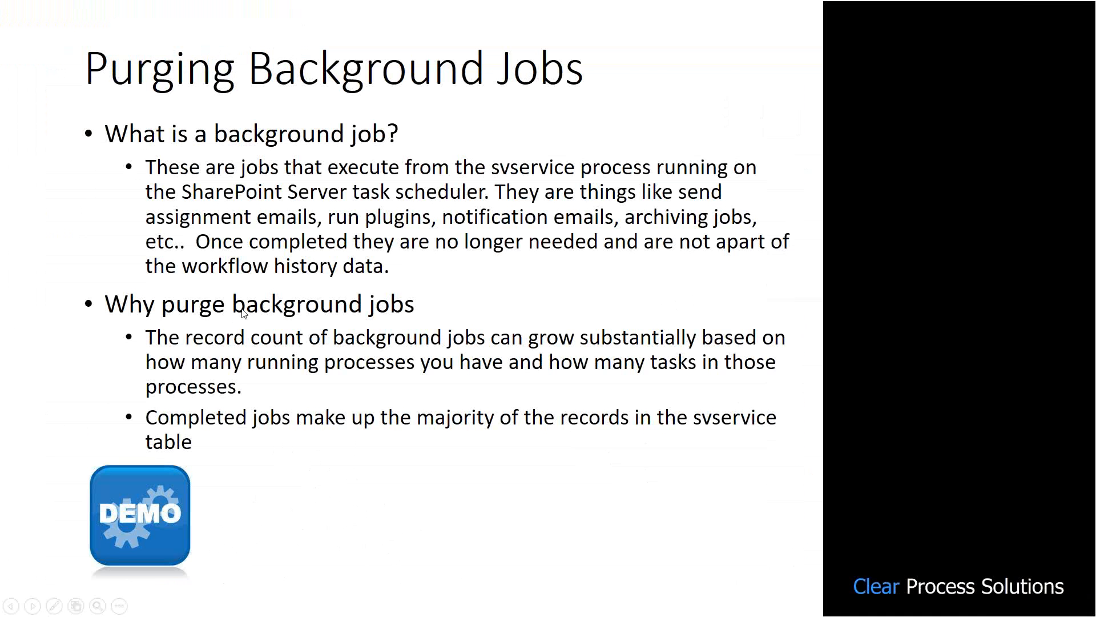
{"action": "left_click", "coordinate": [242, 309]}
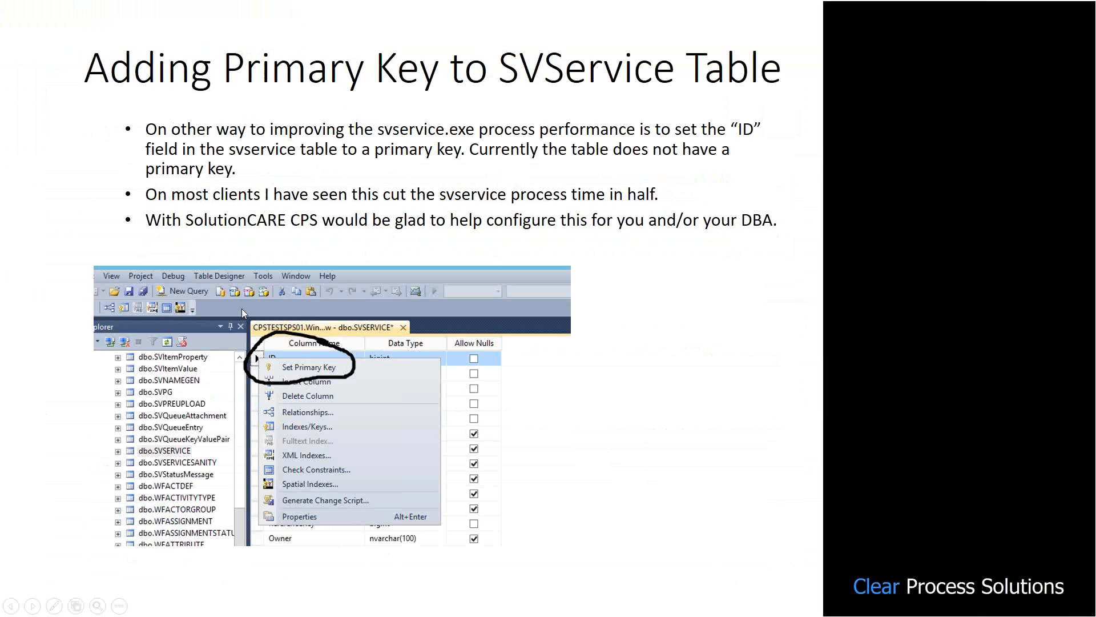